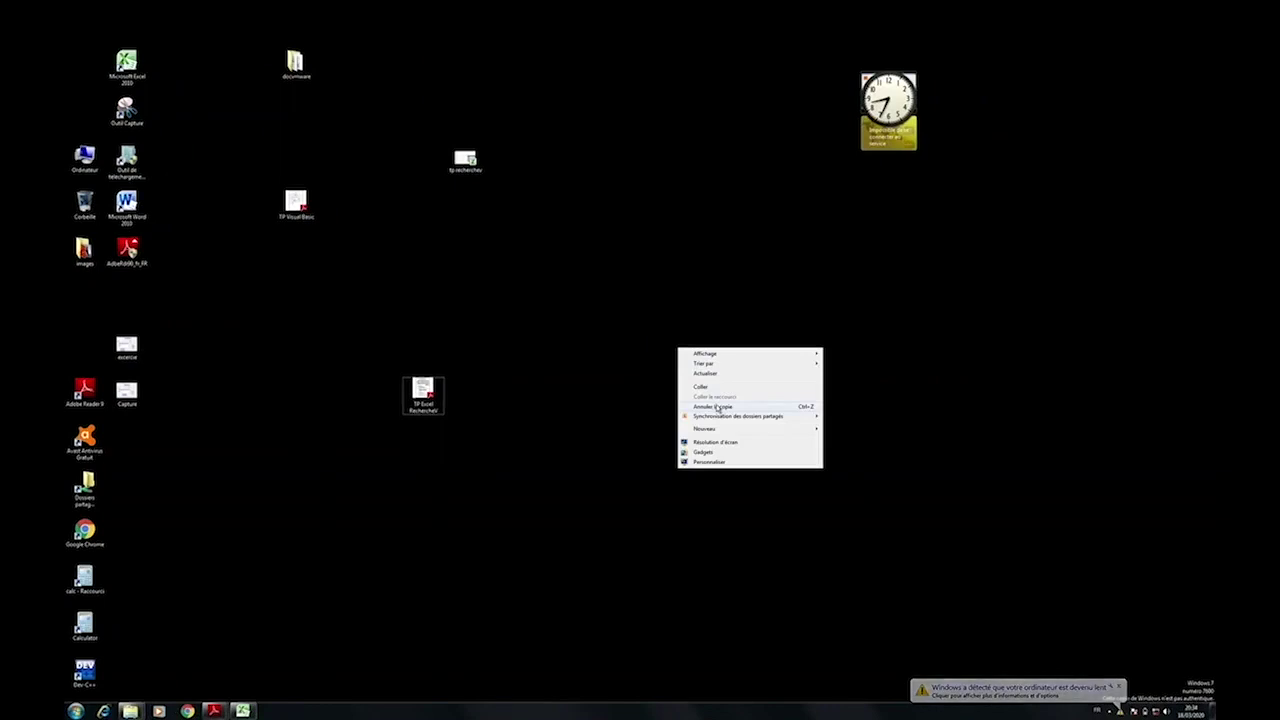
Set the screen resolution to 1280 x 768, keep the changes and close the display settings.
mouse_move(719, 414)
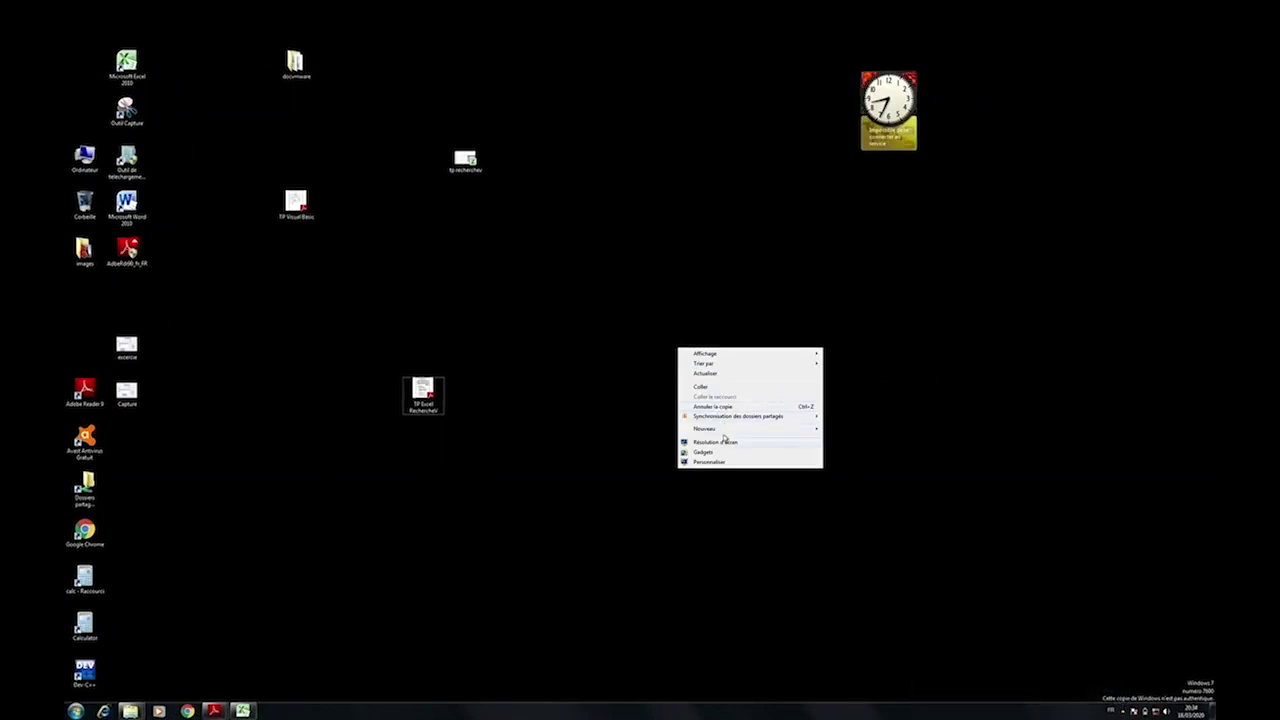
left_click(725, 440)
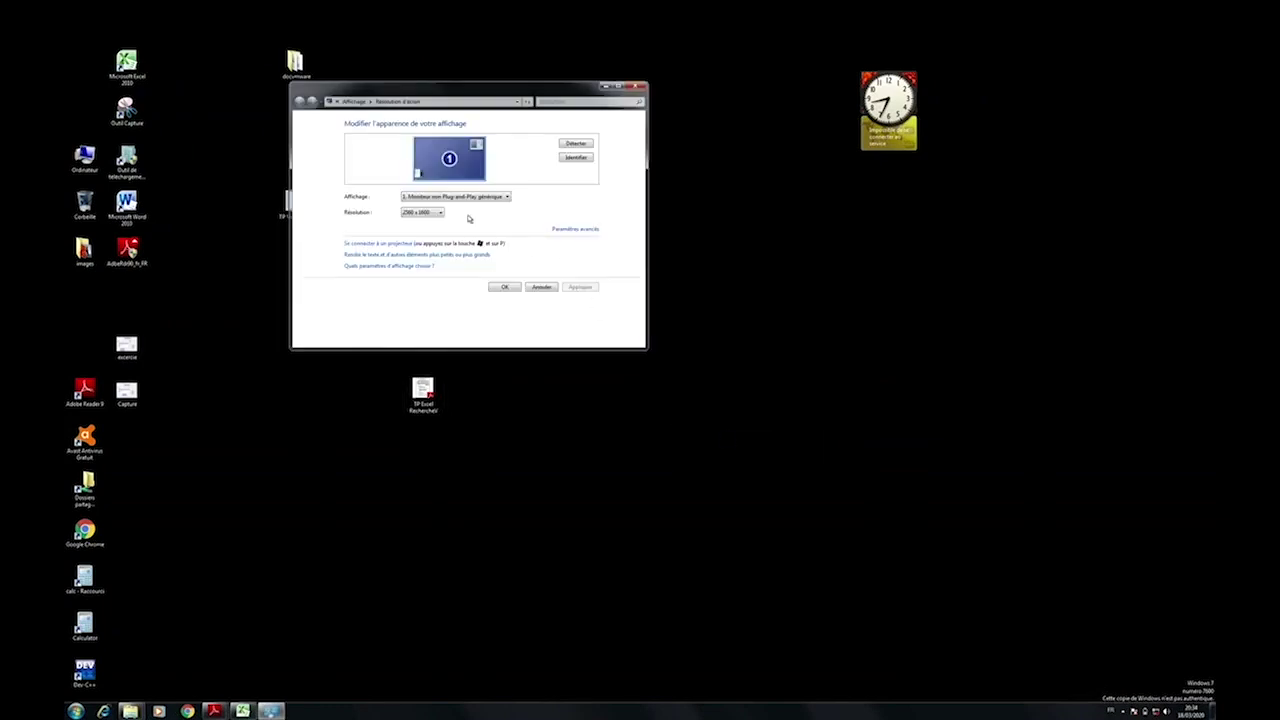
left_click(425, 210)
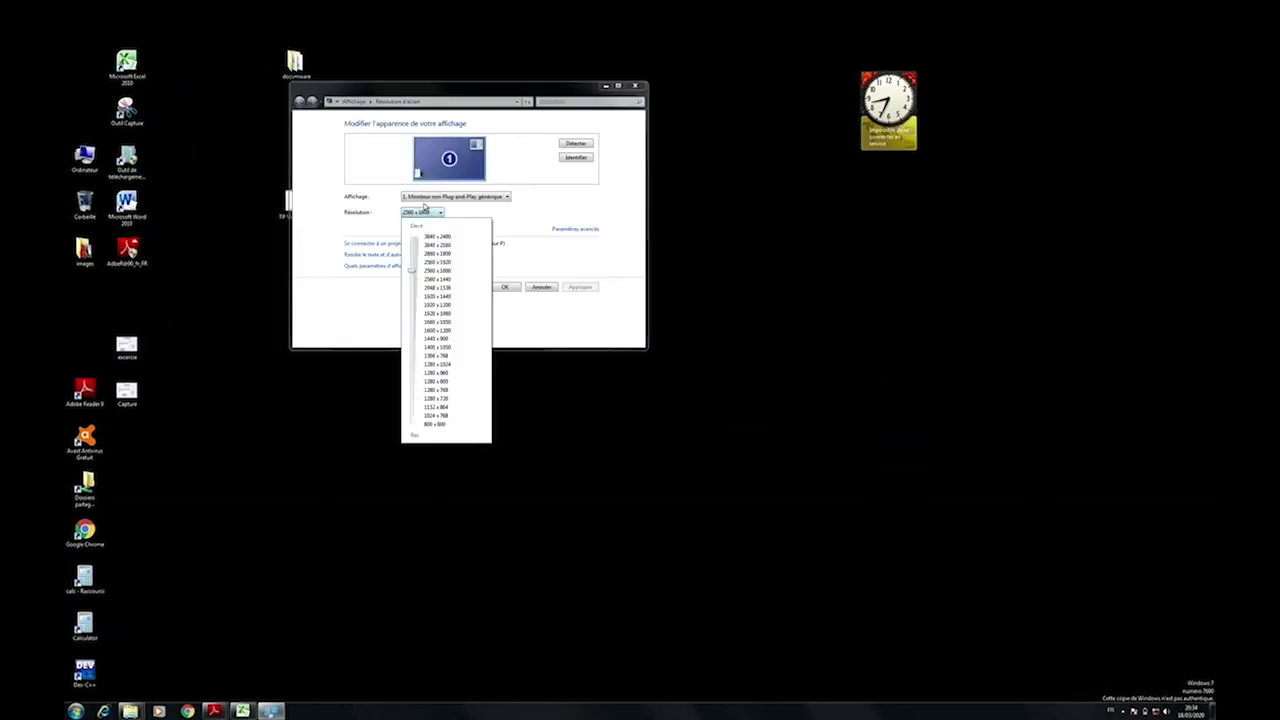
left_click(436, 391)
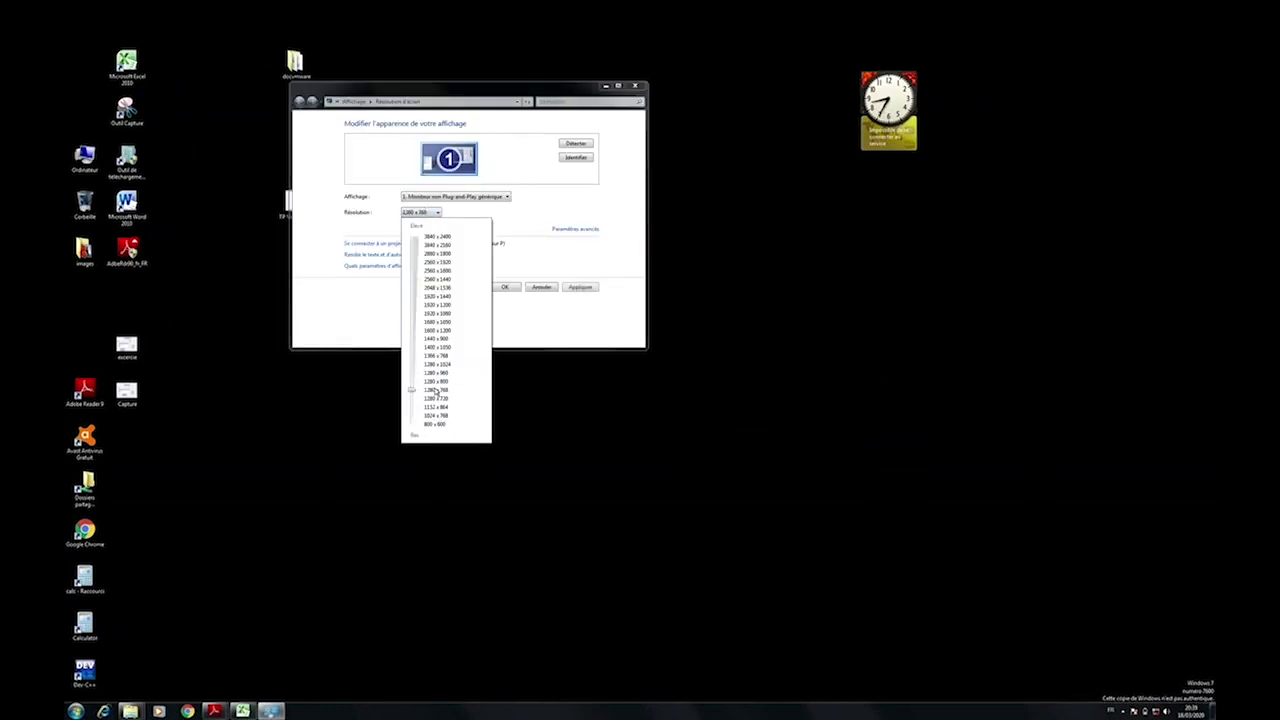
left_click(594, 258)
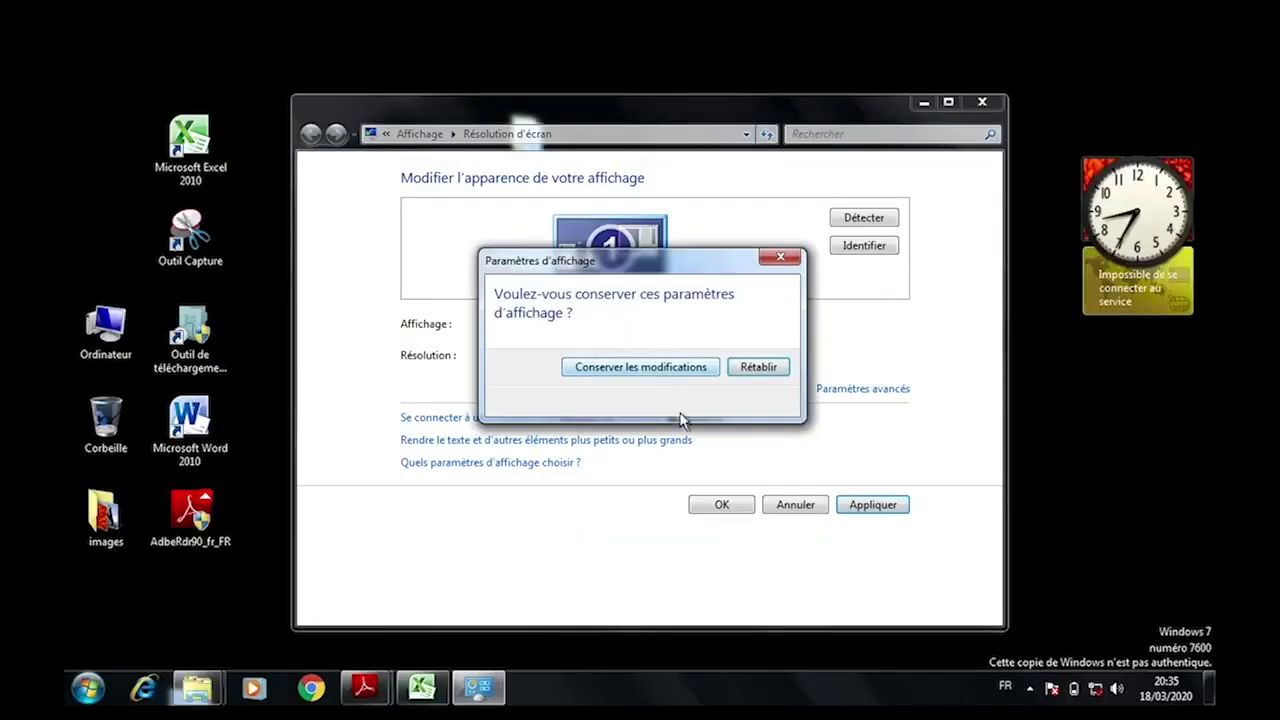
left_click(686, 363)
left_click(716, 505)
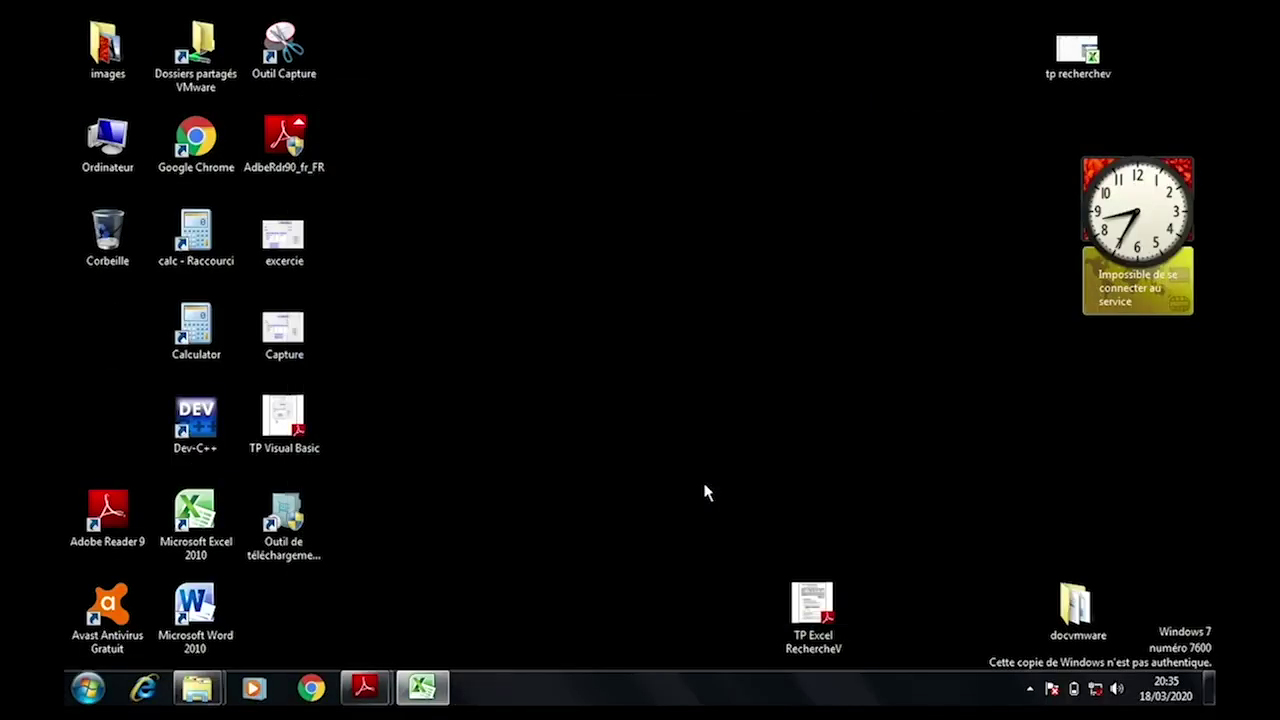
Switch to TP Excel RechercheV.pdf in Adobe Reader and view it at 75% to read the exercise instructions.
left_click(363, 686)
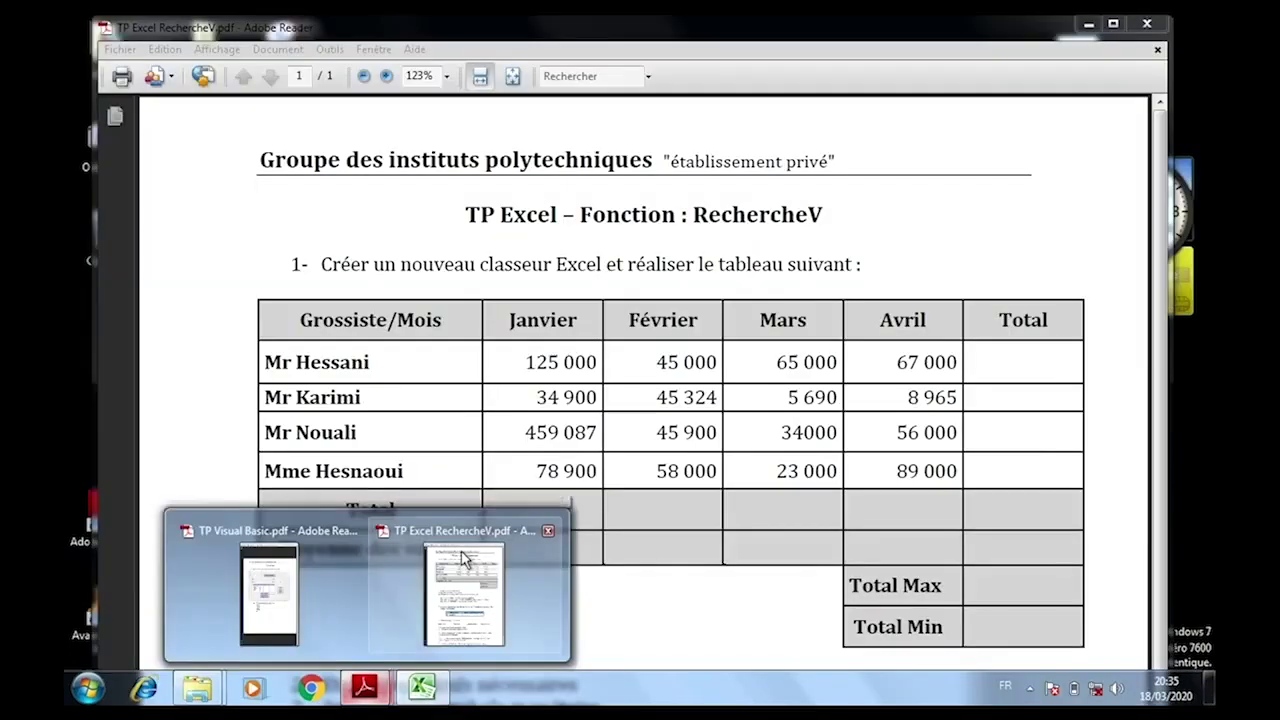
left_click(464, 555)
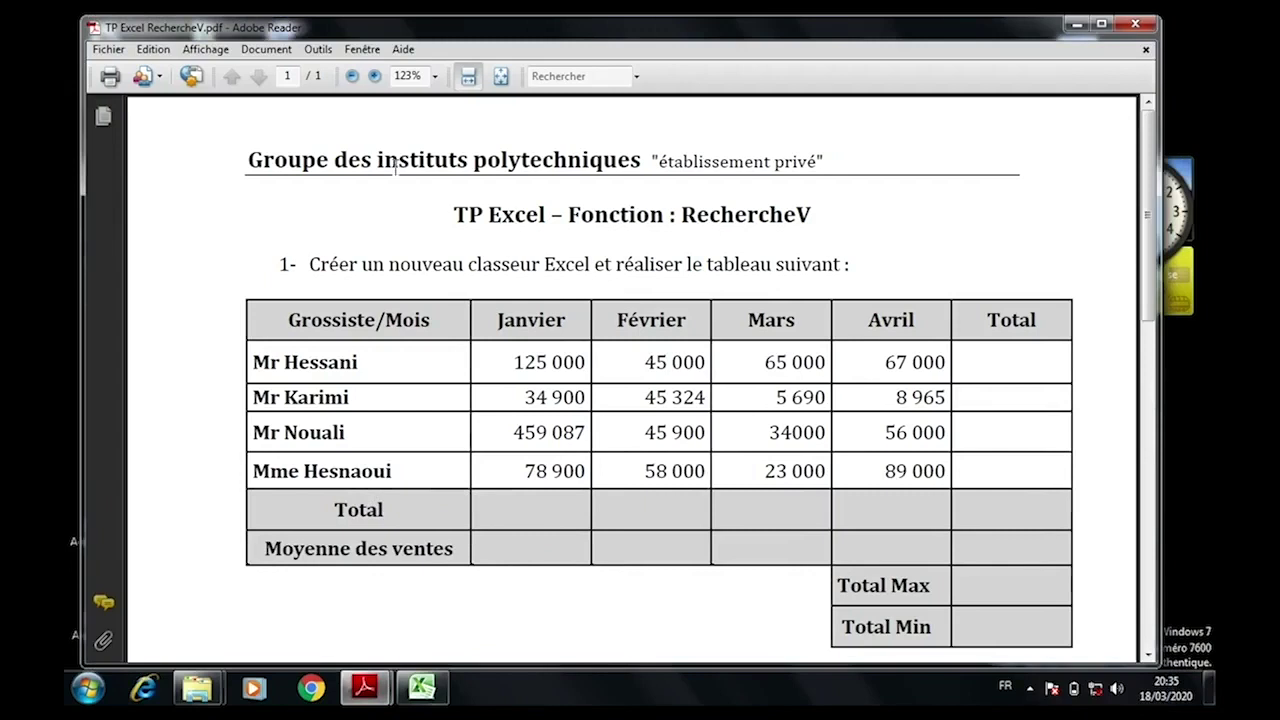
left_click(352, 76)
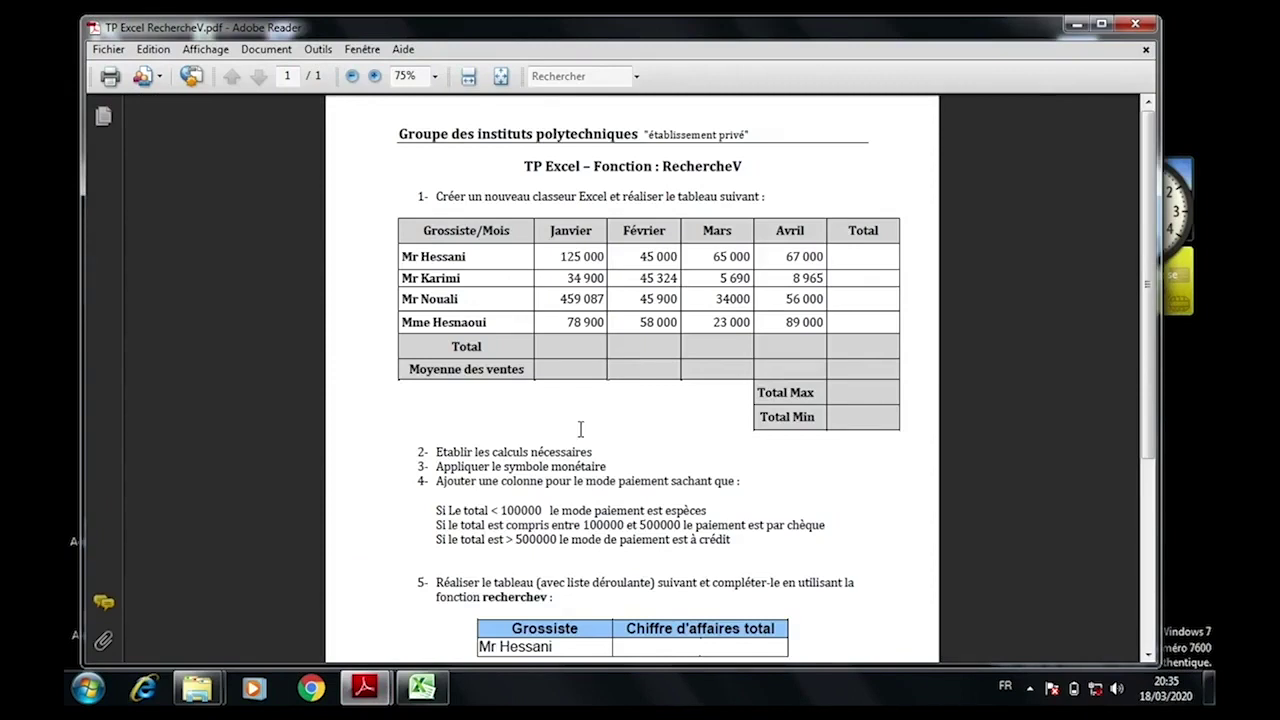
Switch to the Excel workbook, sum B8:E8 in F8 with SOMME and fill the formula down to F11.
left_click(421, 688)
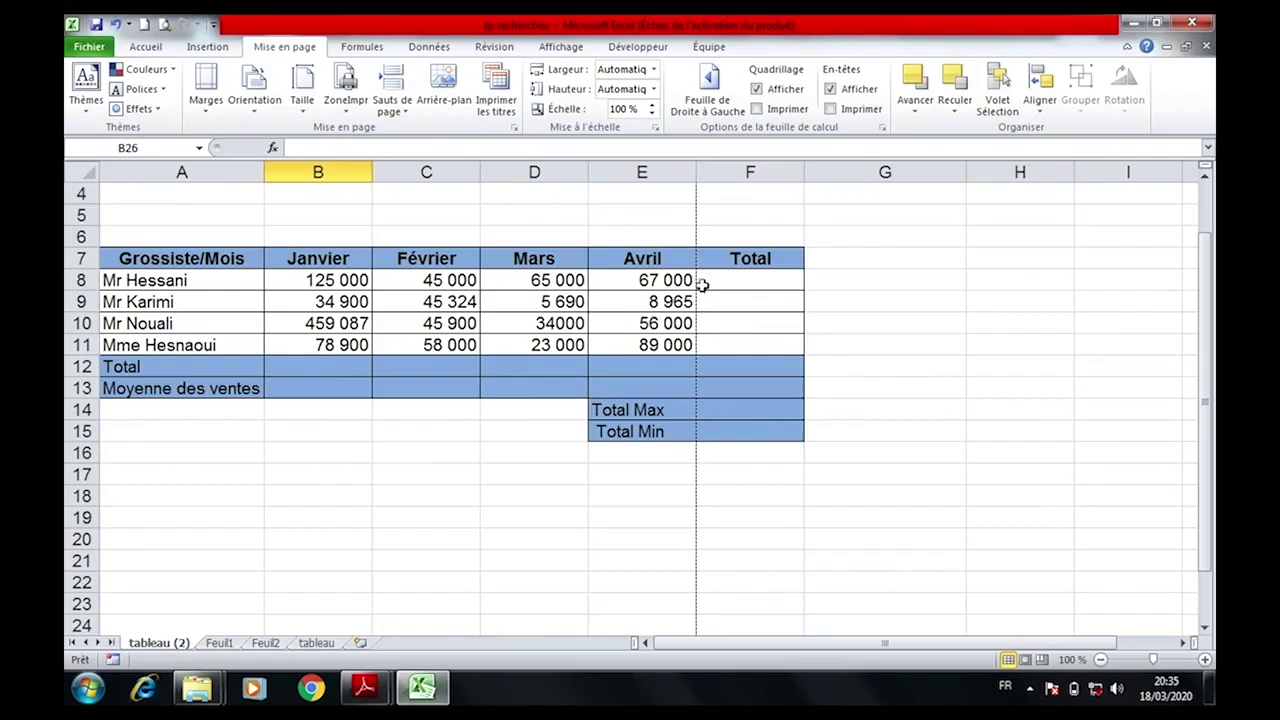
left_click(770, 274)
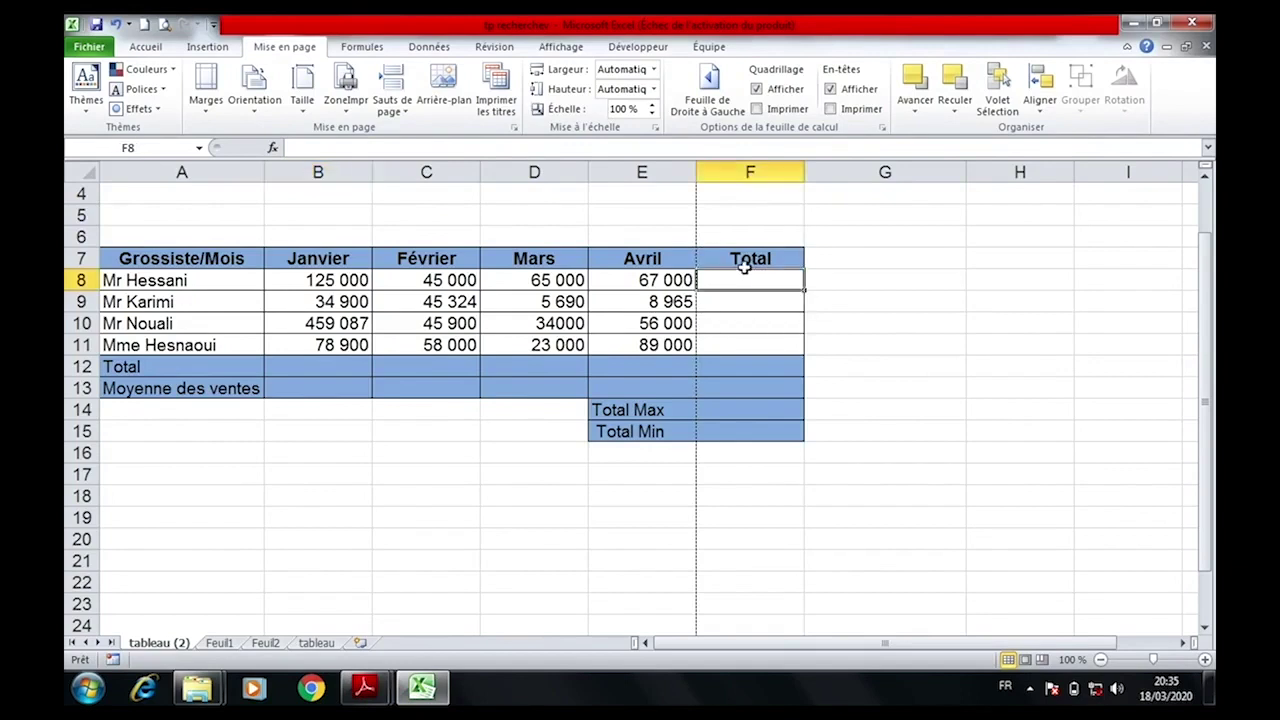
left_click(140, 46)
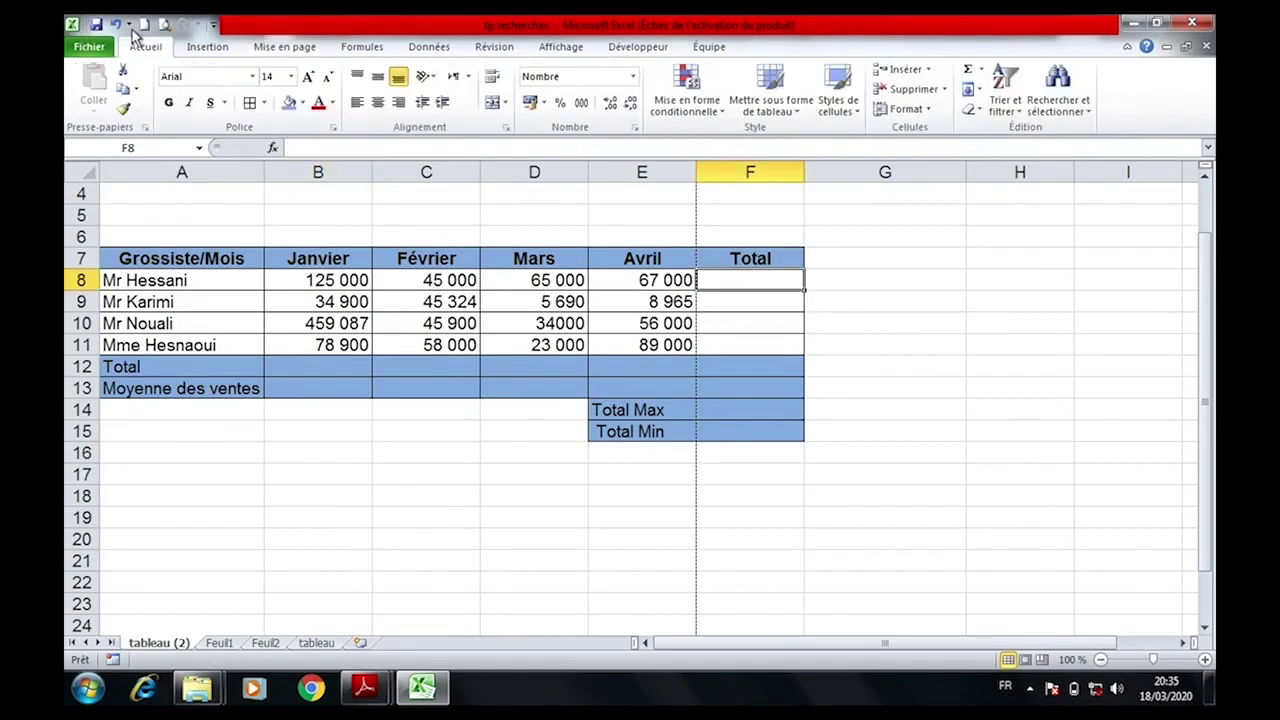
left_click(969, 64)
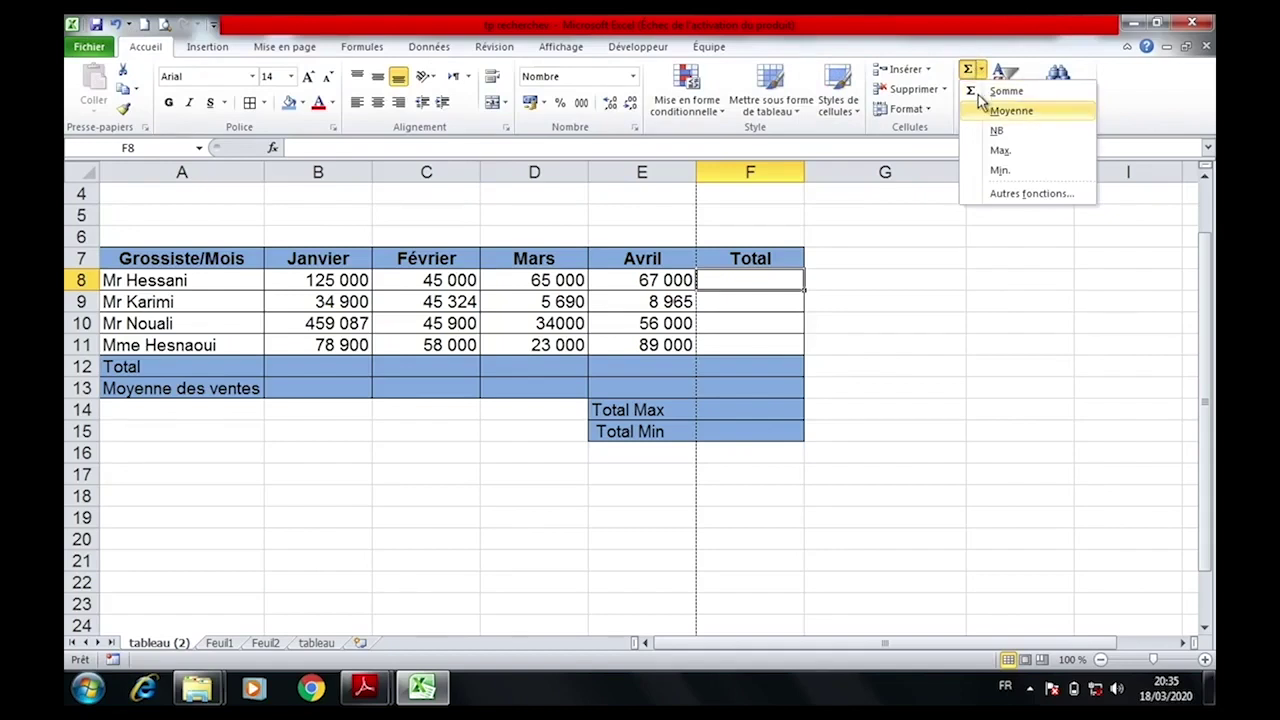
left_click(988, 90)
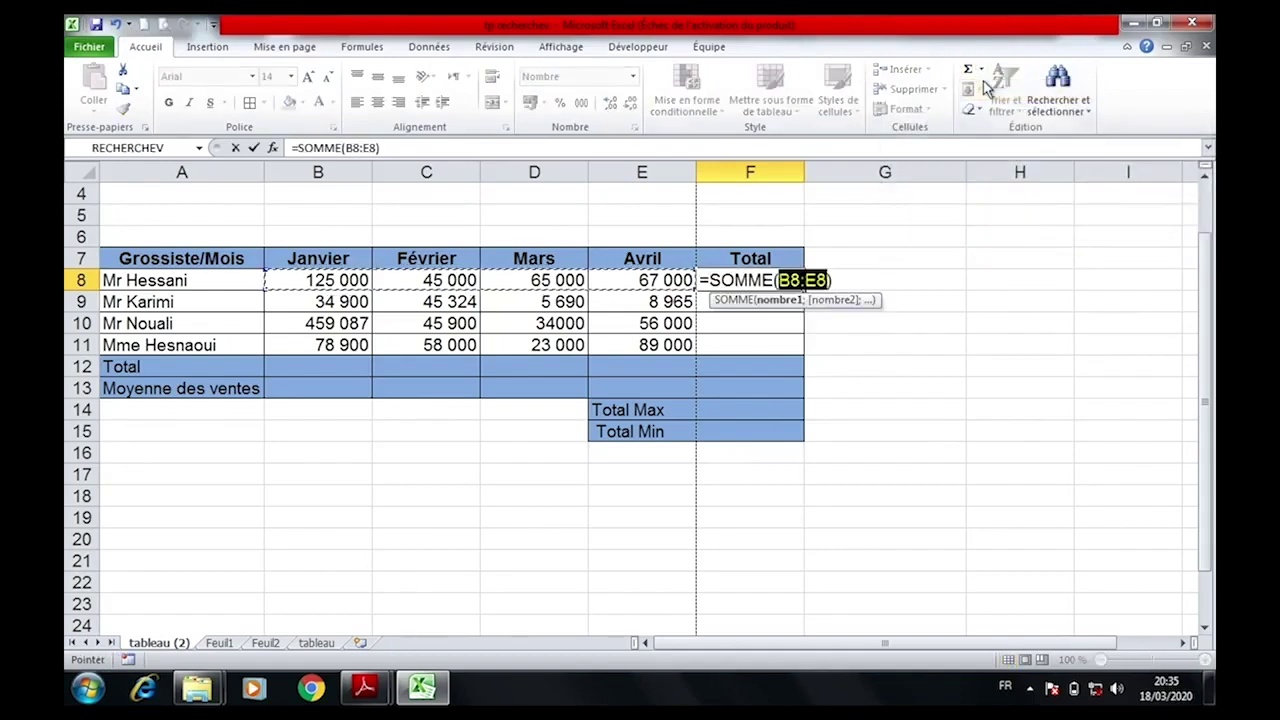
key("Return")
left_click(758, 274)
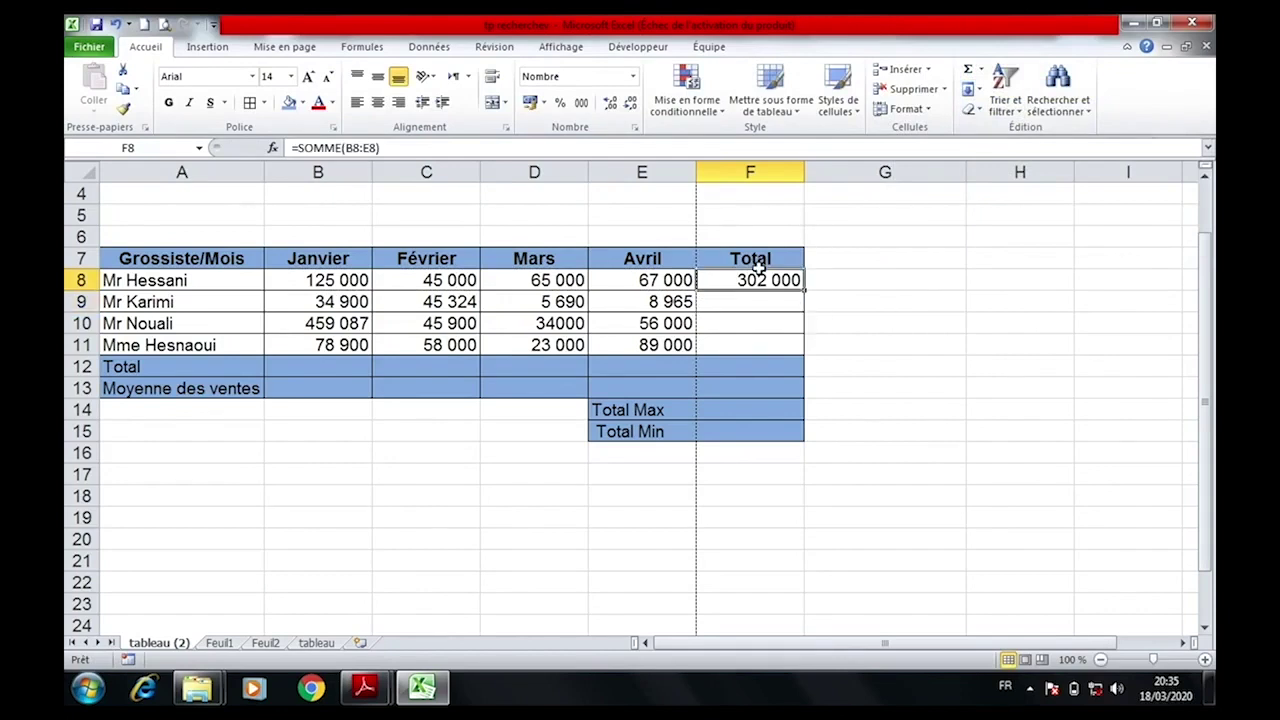
left_click_drag(801, 289, 790, 348)
Sum B8:B11 in B12 with SOMME and fill the formula across the Total row to F12.
left_click(313, 366)
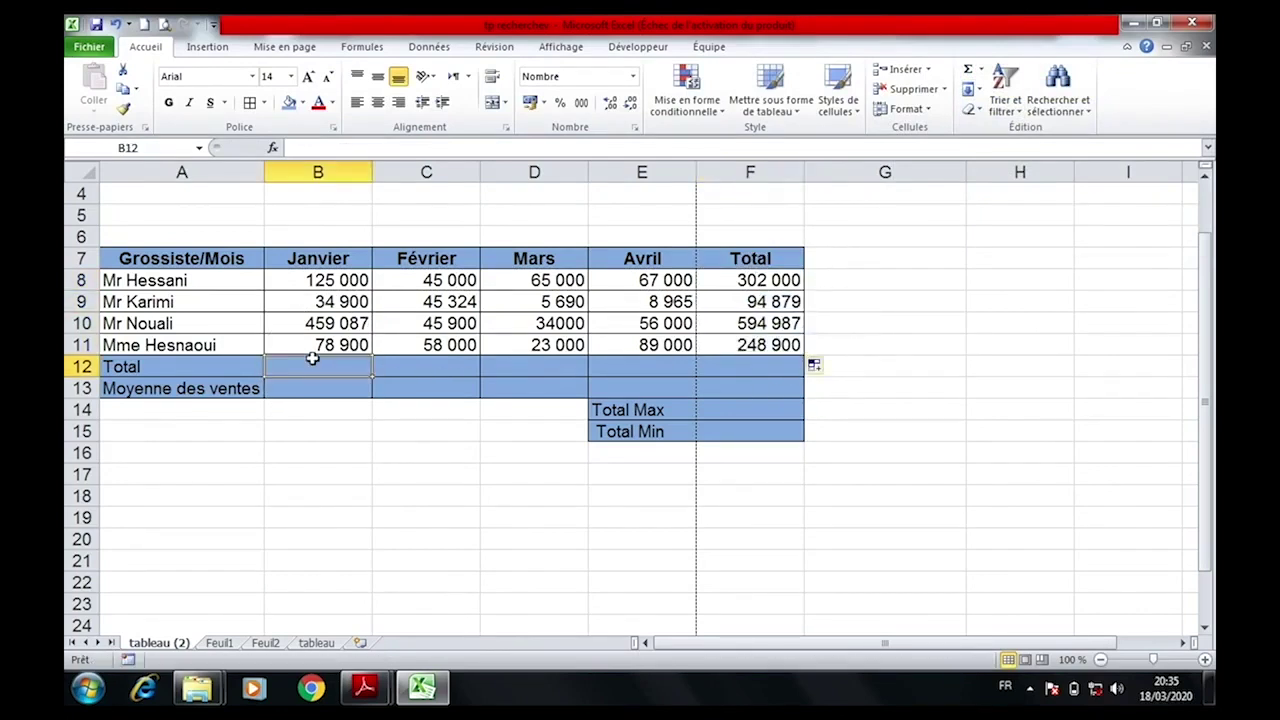
left_click(979, 69)
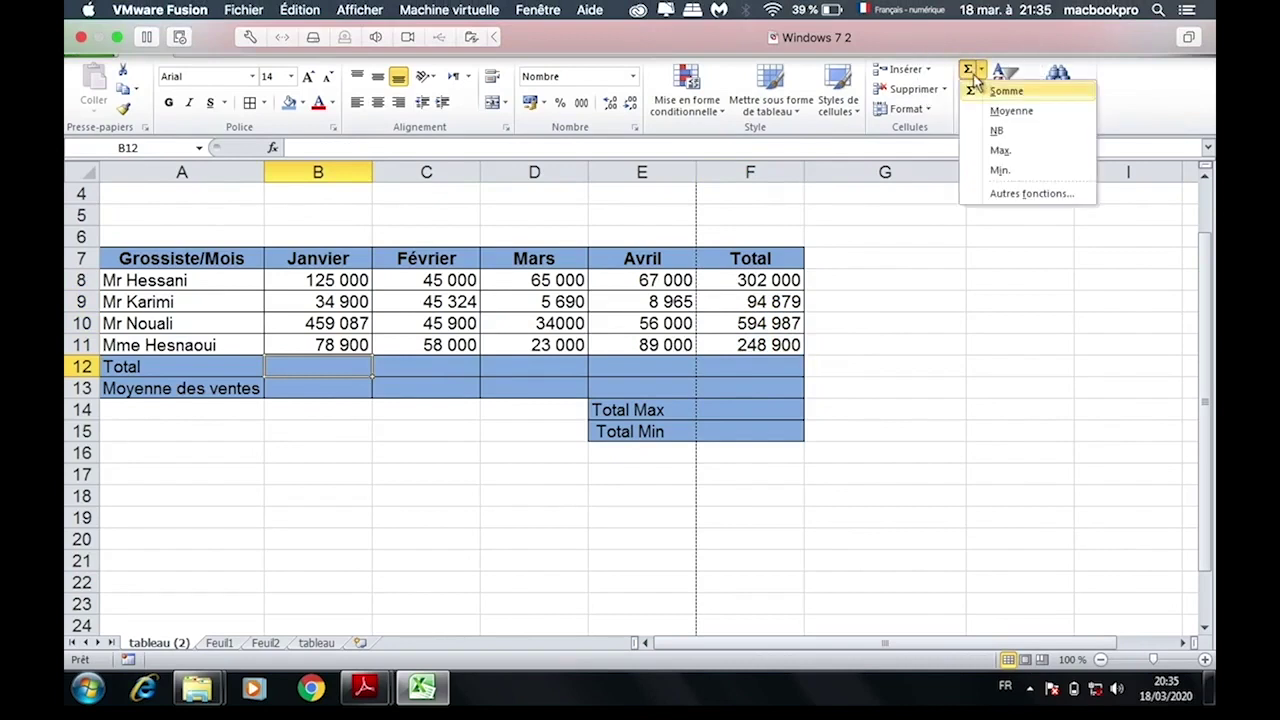
left_click(990, 91)
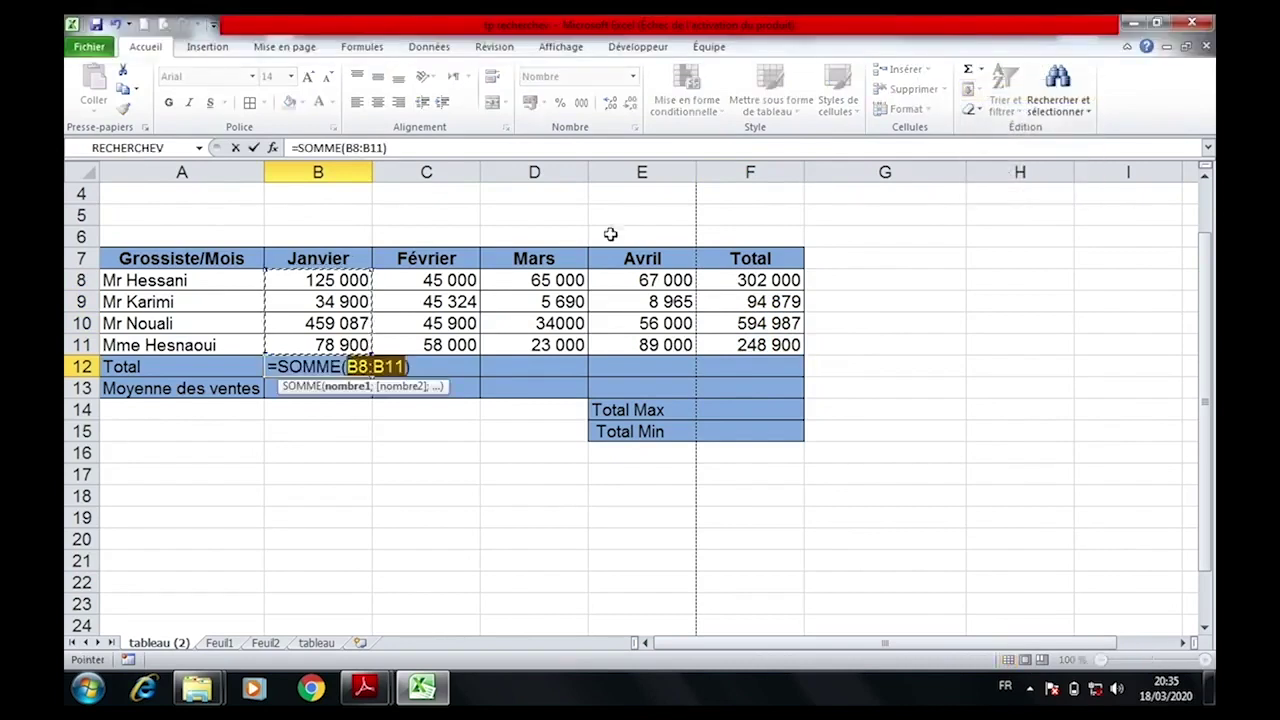
key("Return")
left_click(338, 364)
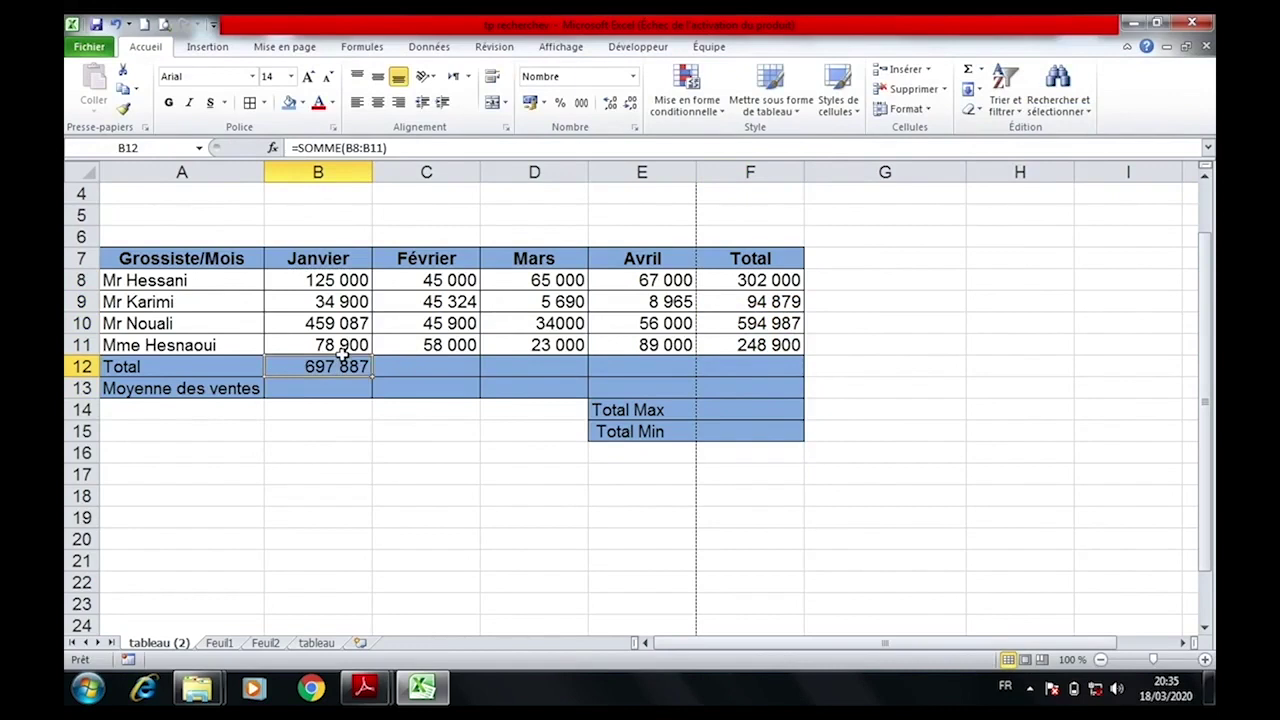
left_click_drag(366, 367, 755, 360)
Calculate the average of B8:B11 in B13 with MOYENNE and fill the formula across to F13.
left_click(337, 389)
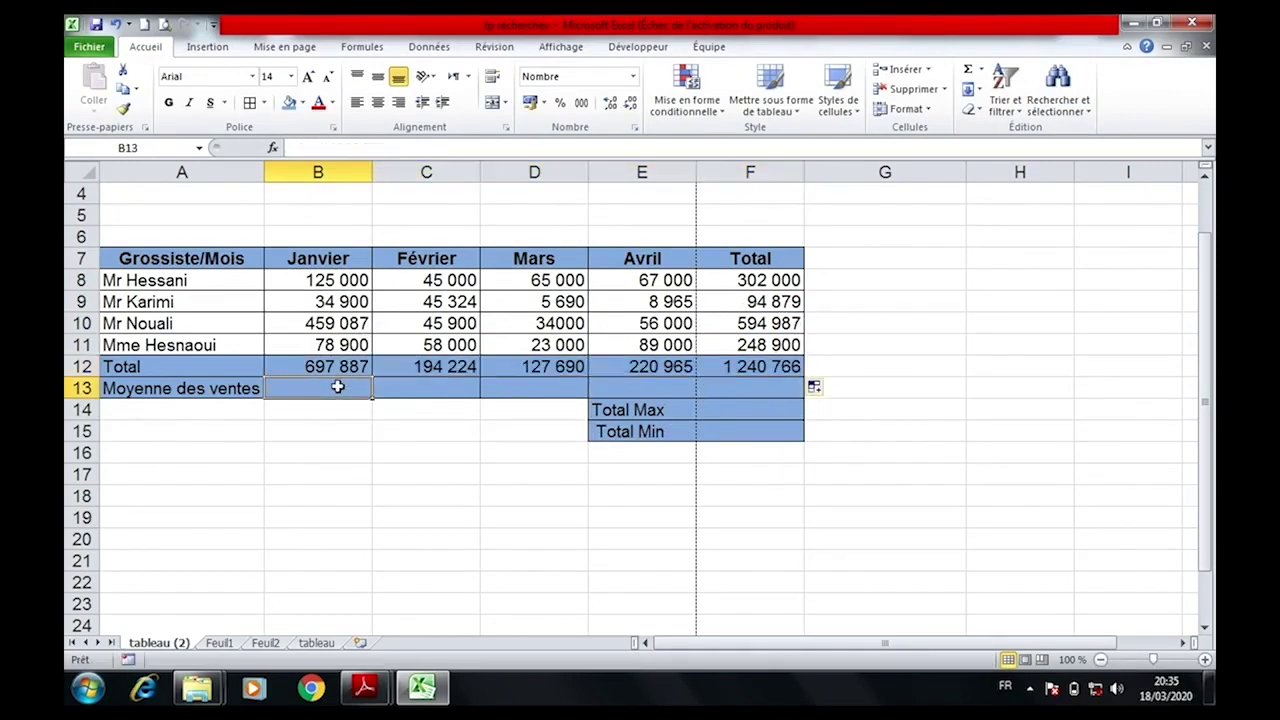
left_click(981, 69)
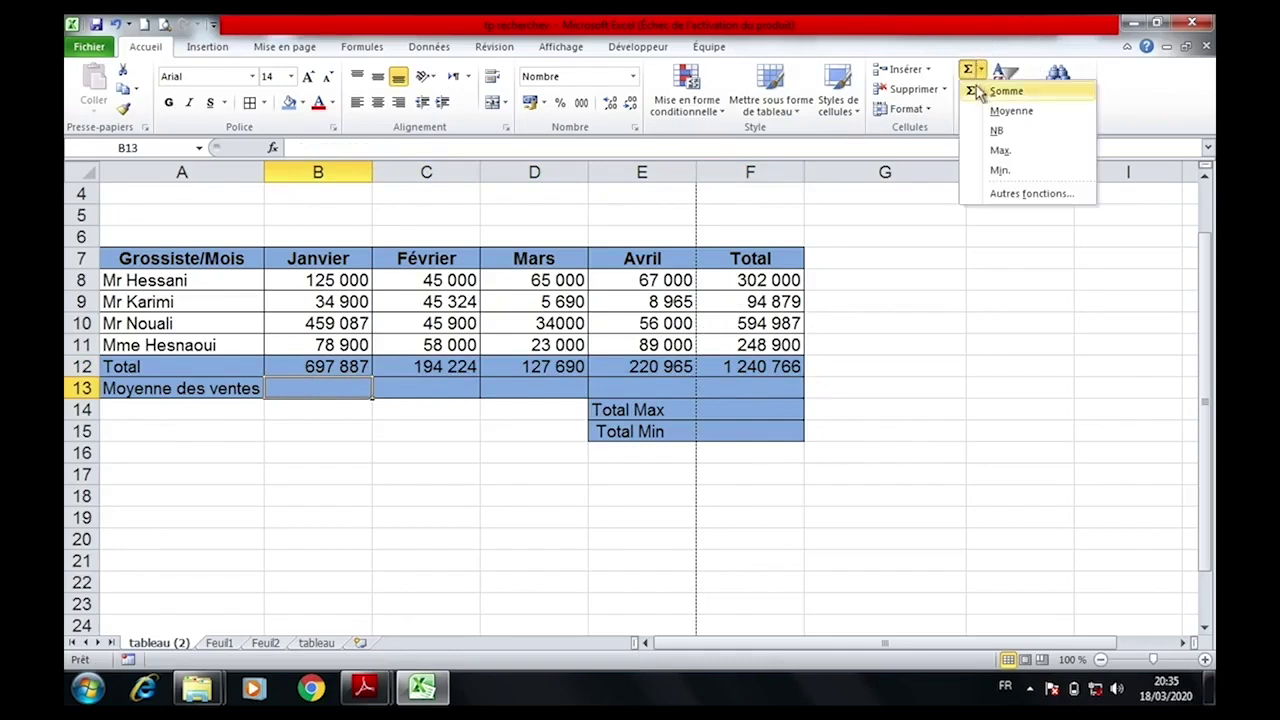
left_click(1012, 110)
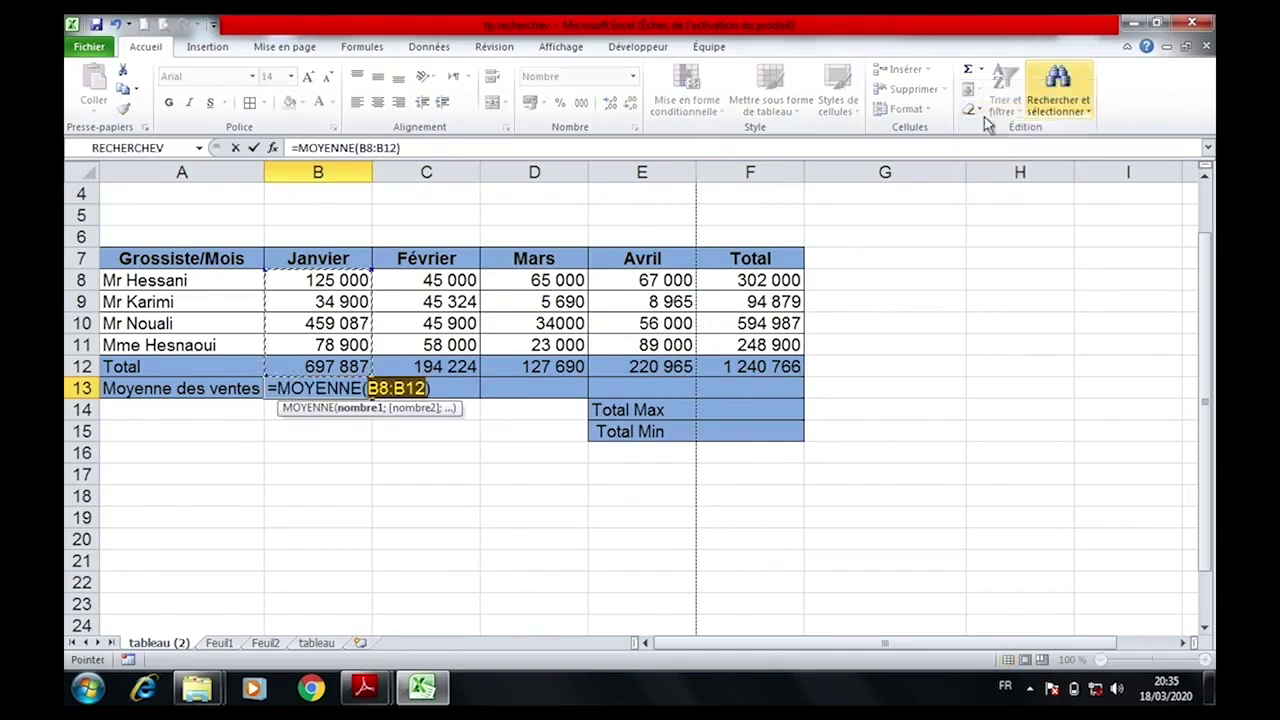
left_click_drag(300, 280, 313, 323)
key("Return")
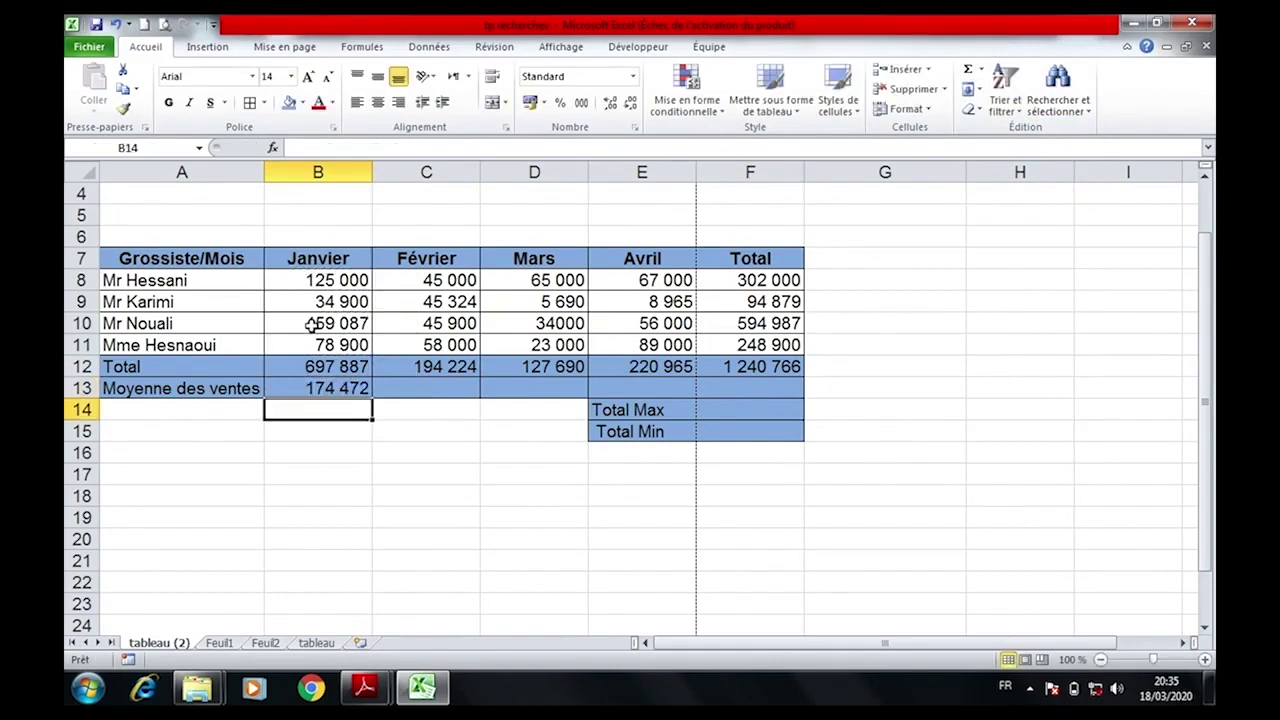
left_click(290, 385)
left_click_drag(370, 396, 757, 390)
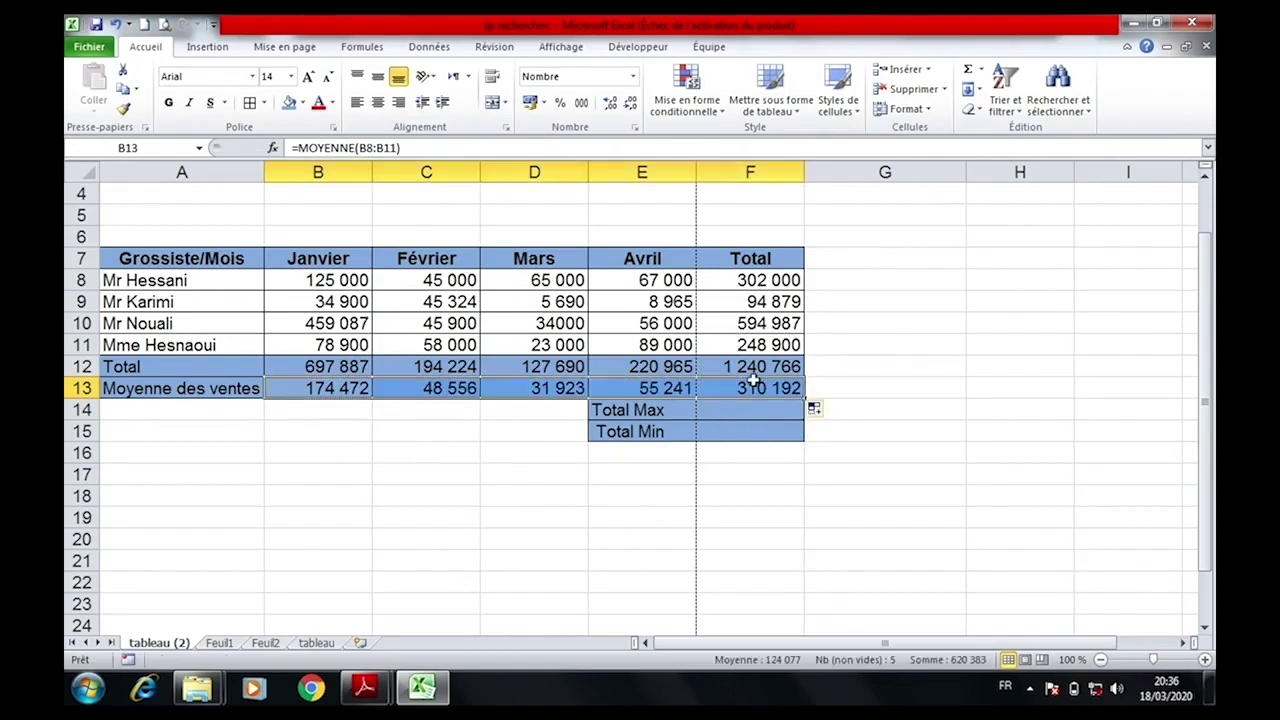
Calculate Total Max in F14 with the MAX function over F8:F11.
left_click(741, 406)
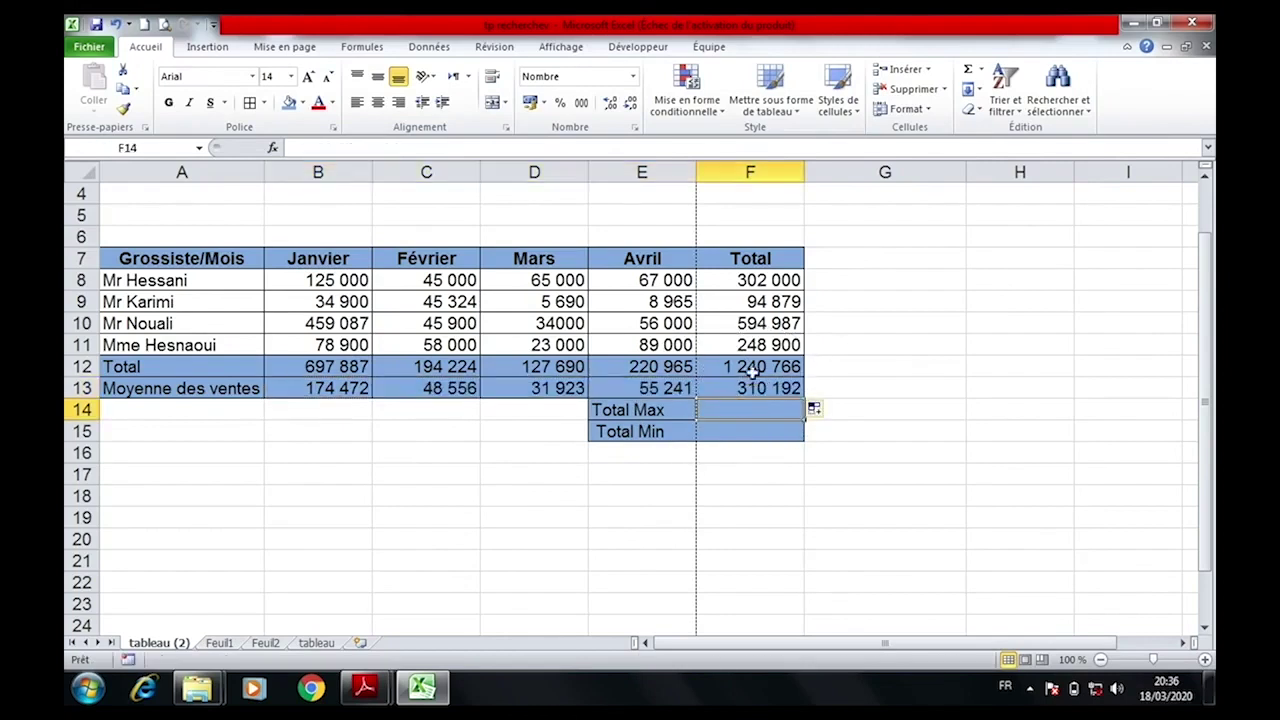
left_click(972, 68)
left_click(1000, 150)
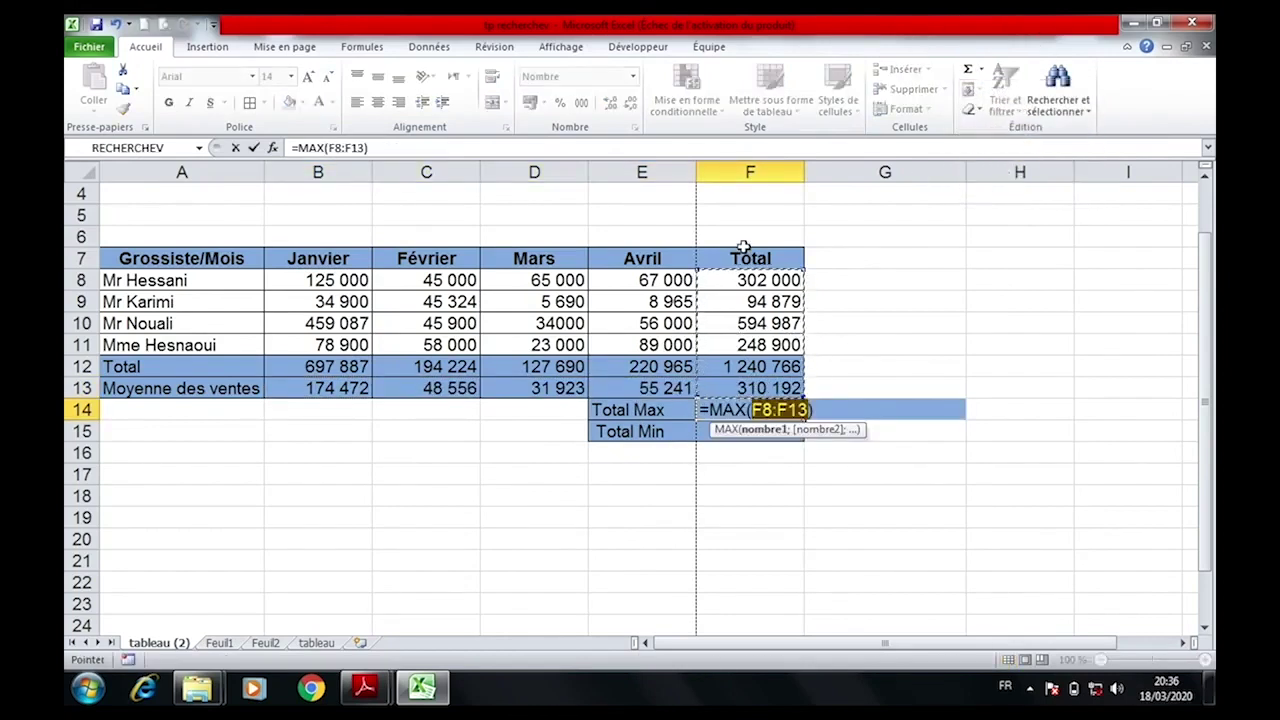
left_click_drag(731, 277, 734, 327)
key("Return")
Calculate Total Min in F15 with the MIN function over F8:F11.
left_click(968, 62)
left_click(1000, 166)
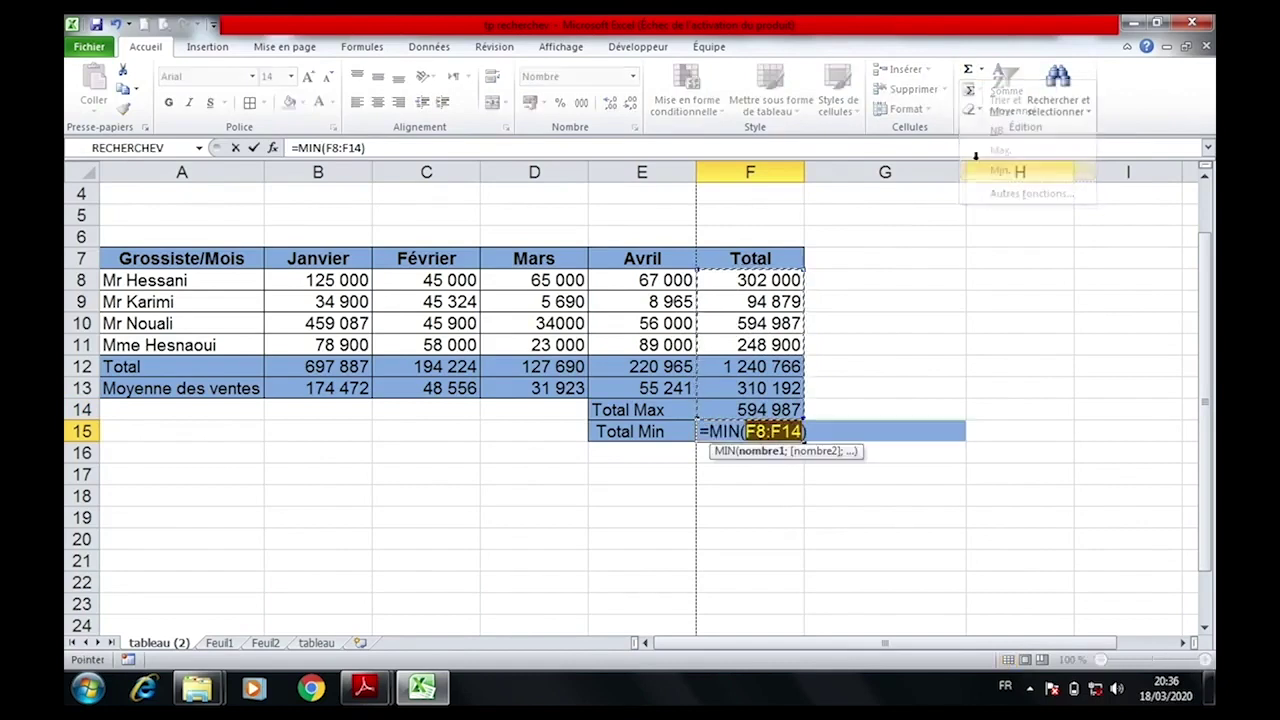
left_click_drag(737, 283, 740, 334)
key("Return")
Reduce the font size of the whole table, A7:F15, to 12.
left_click(700, 336)
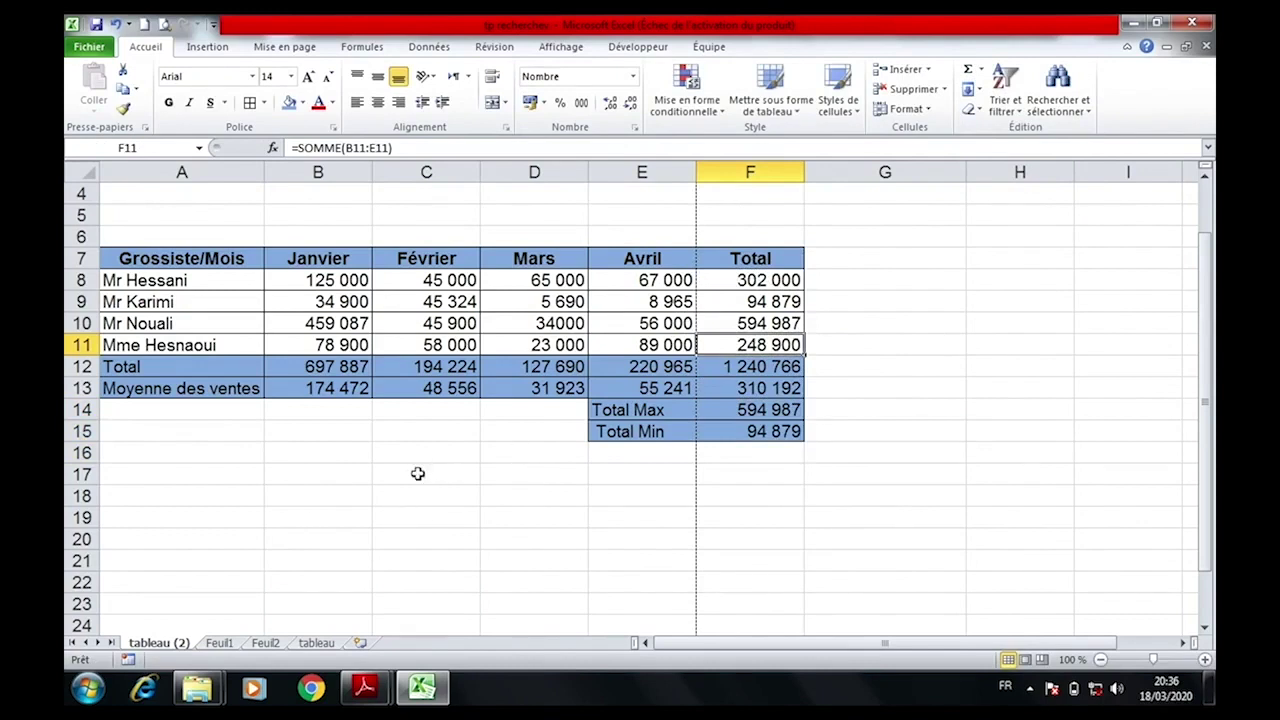
left_click(296, 278)
left_click(177, 278)
left_click(183, 252)
left_click_drag(178, 247, 757, 434)
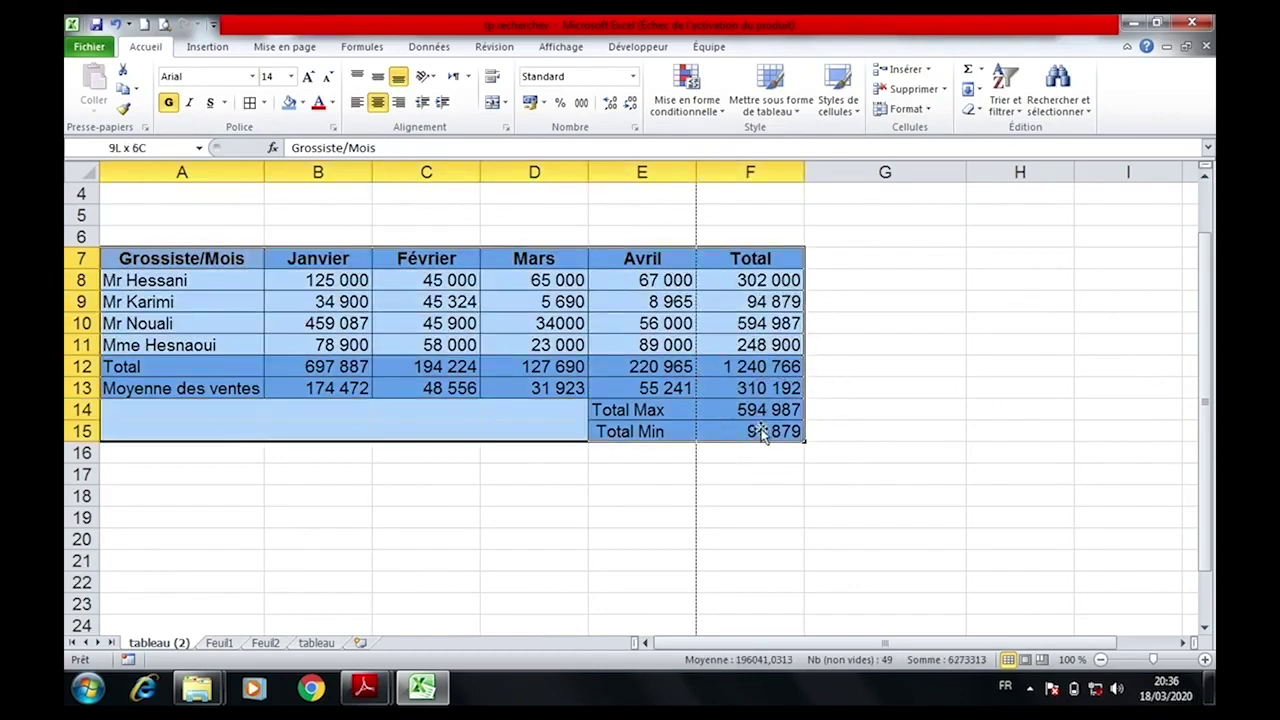
left_click(327, 77)
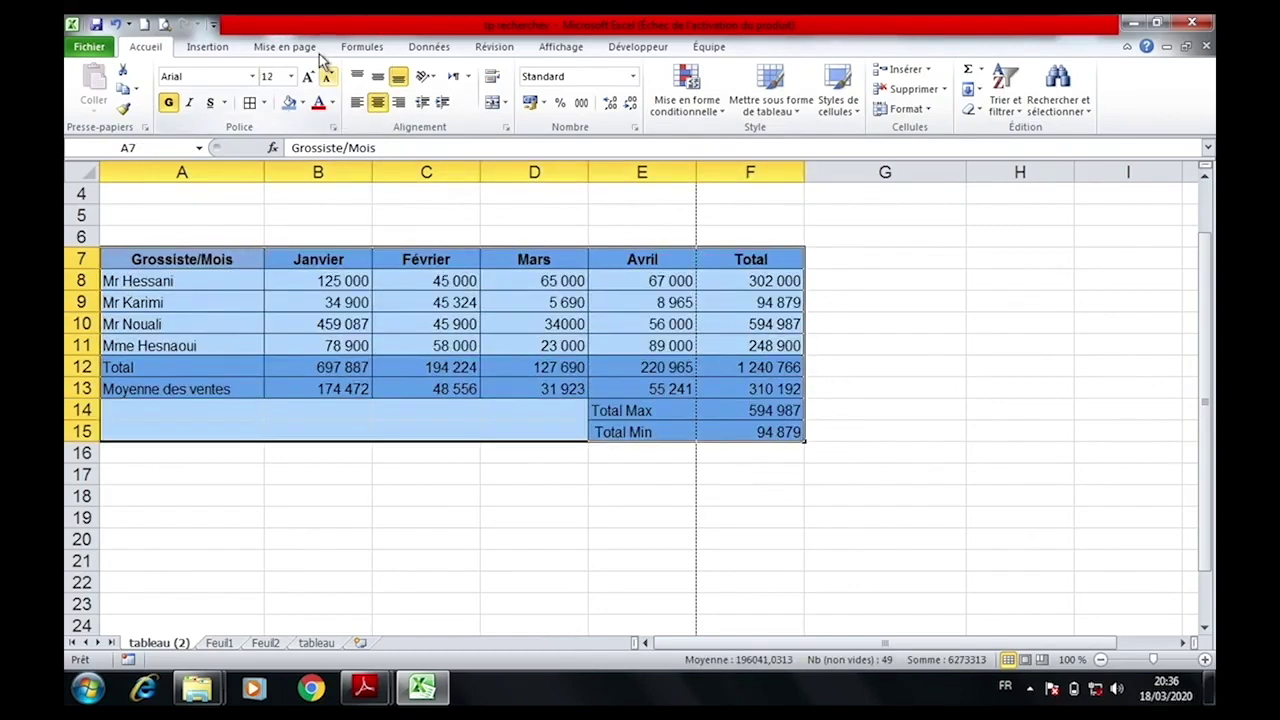
left_click(432, 256)
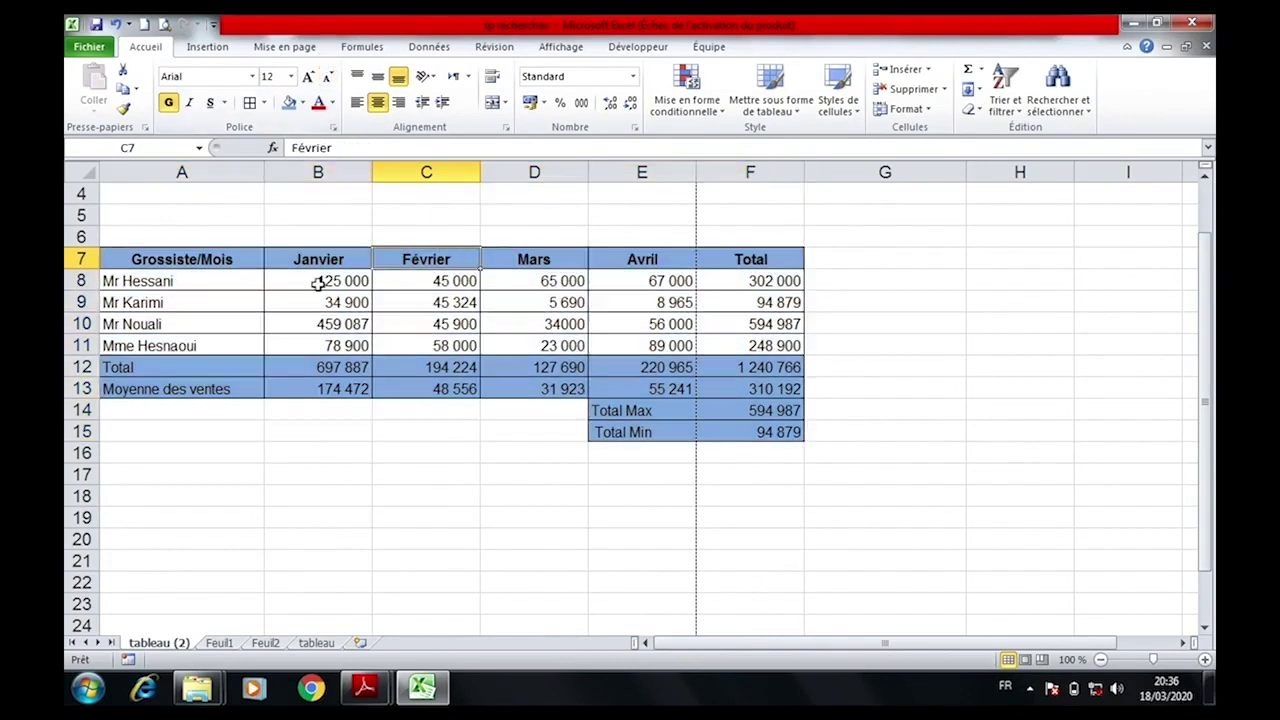
Apply the DH accounting format to the amounts in B8:F13.
left_click_drag(313, 276, 783, 380)
left_click(543, 104)
left_click(557, 123)
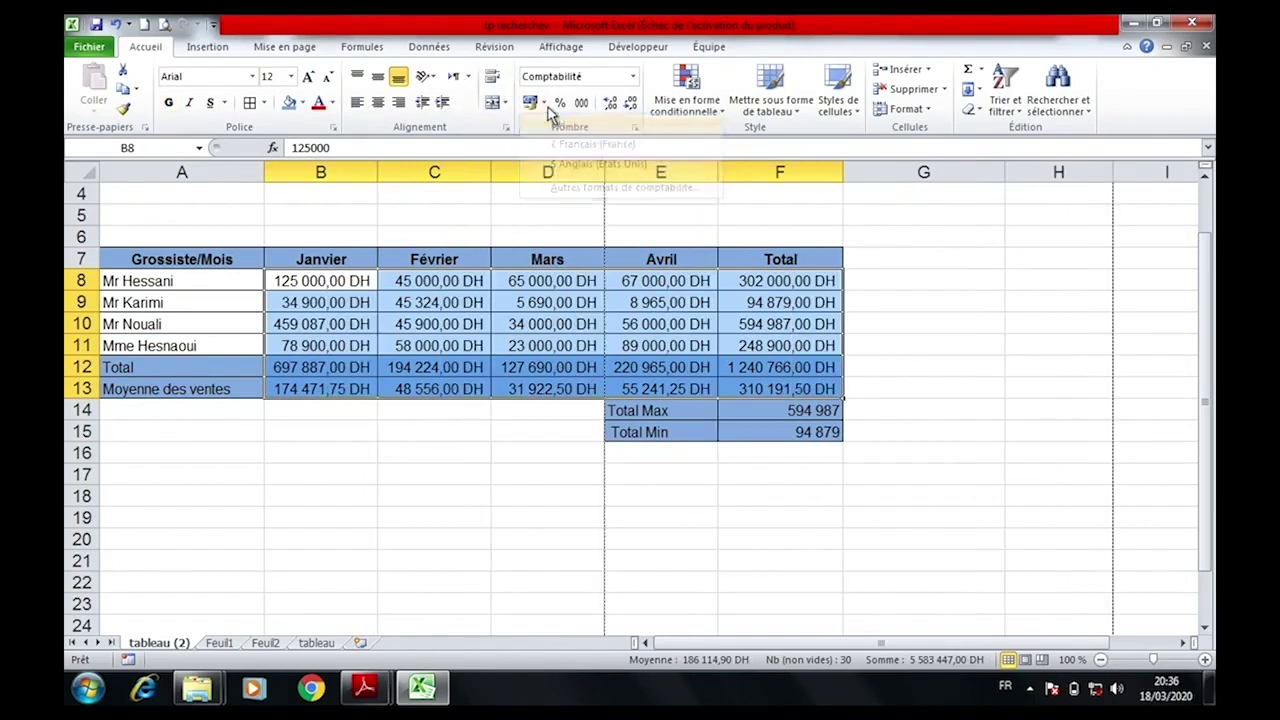
Apply the DH accounting format to the Total Max and Total Min values in F14:F15.
left_click(795, 401)
left_click_drag(795, 401, 805, 435)
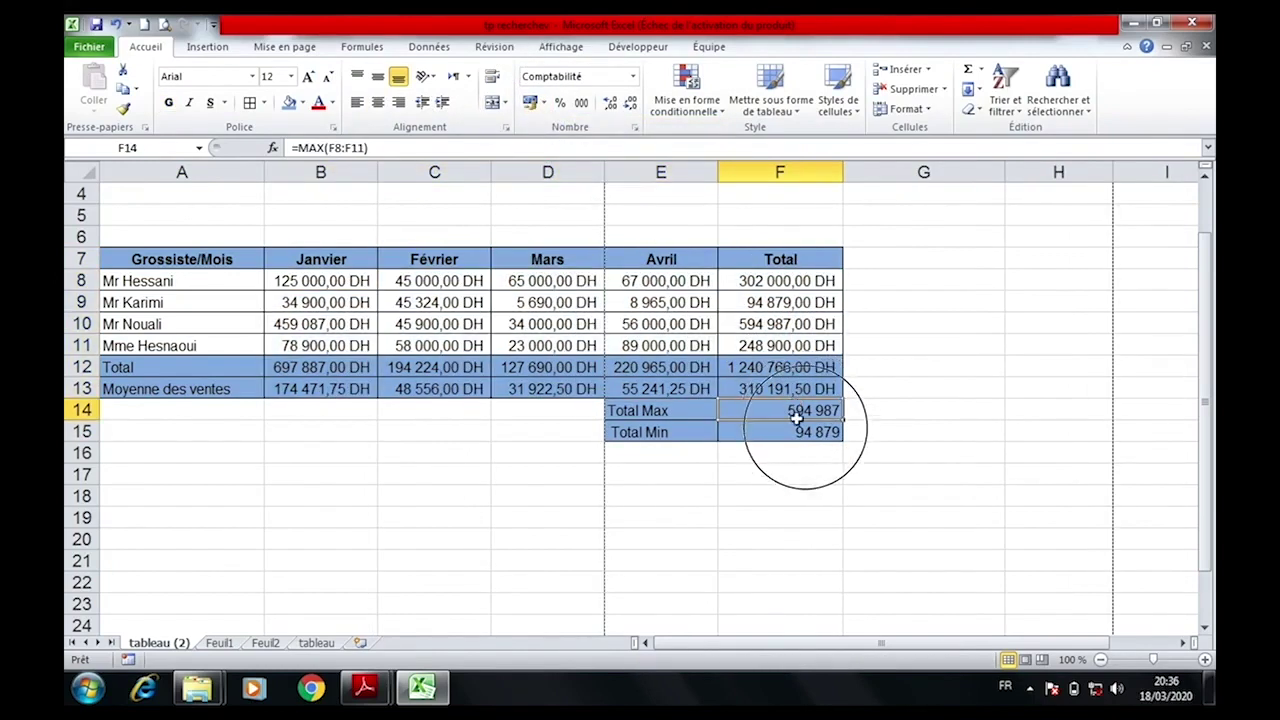
left_click(543, 103)
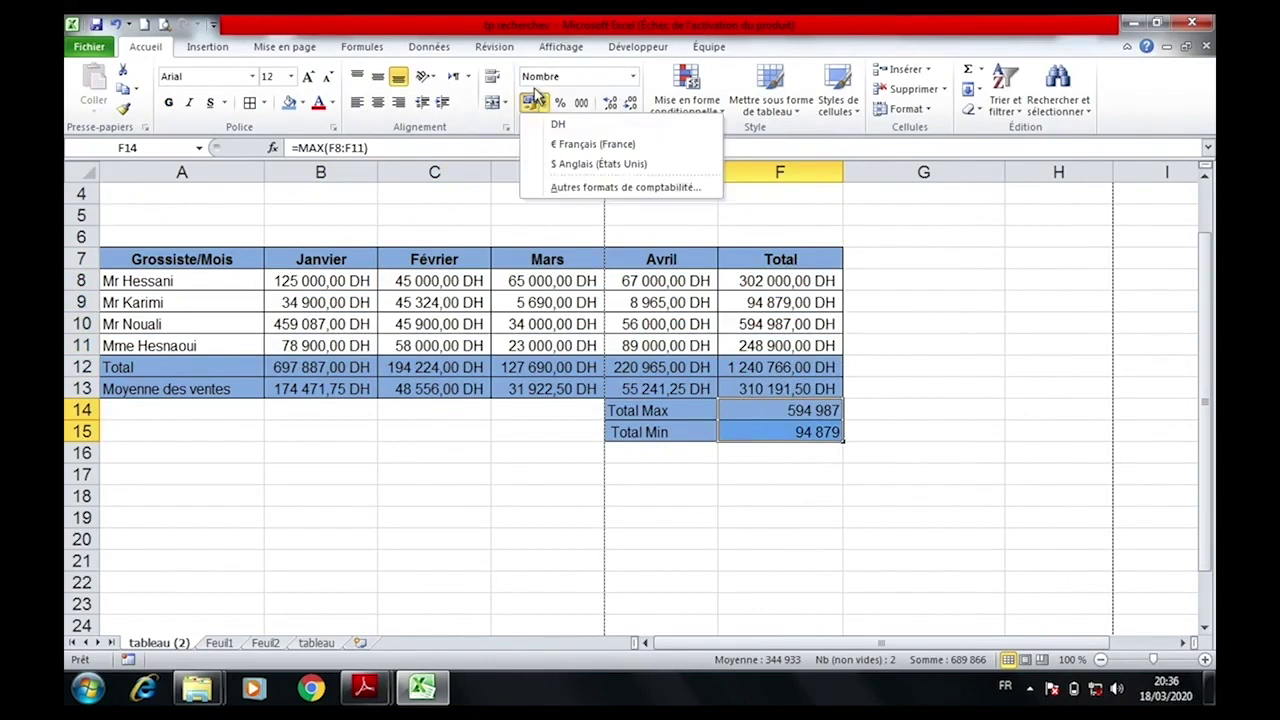
left_click(557, 123)
left_click(967, 445)
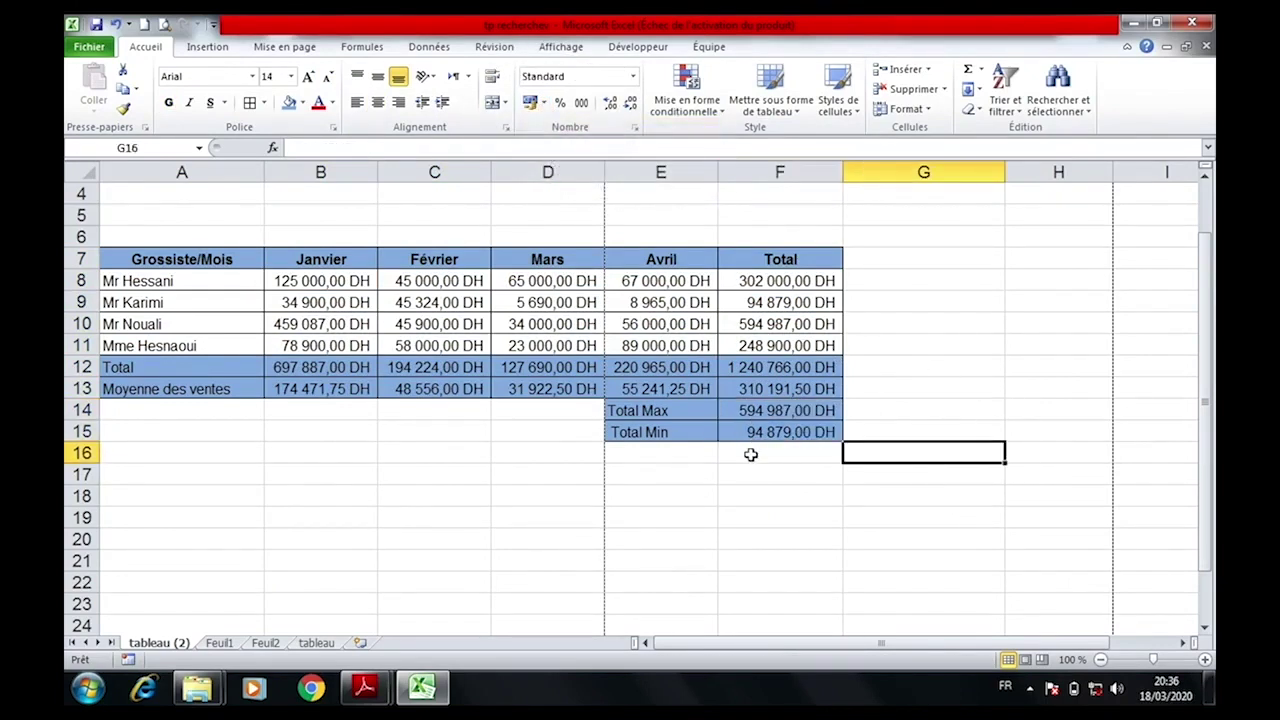
Consult the payment mode rules in TP Excel RechercheV.pdf in Adobe Reader, and extend the Excel table by filling F7:F15 across into column G.
left_click(236, 508)
mouse_move(365, 686)
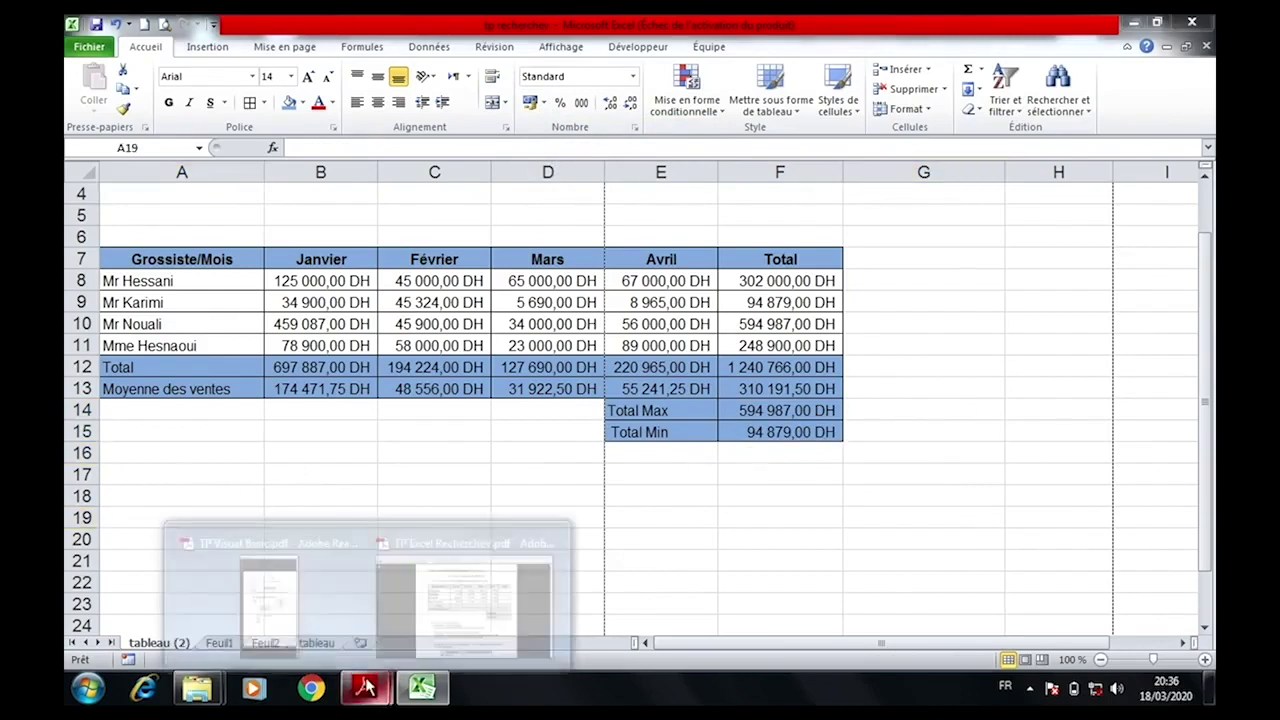
left_click(430, 603)
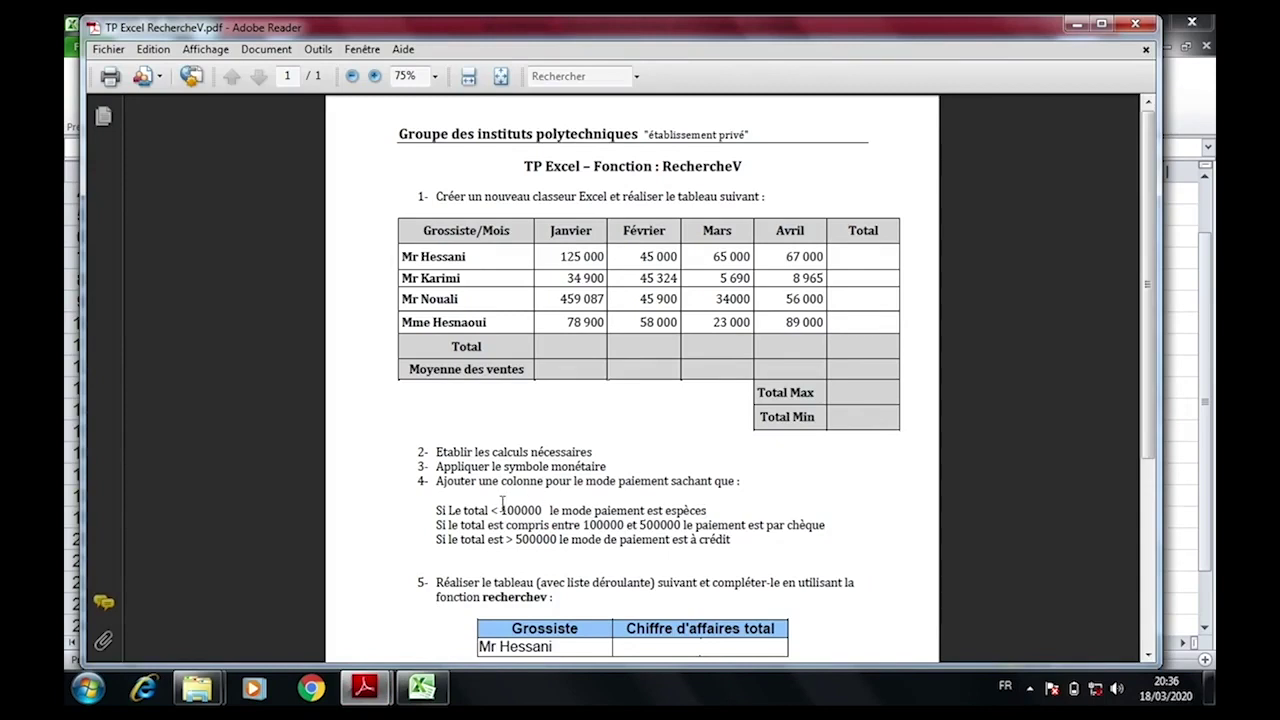
left_click(421, 687)
left_click(866, 252)
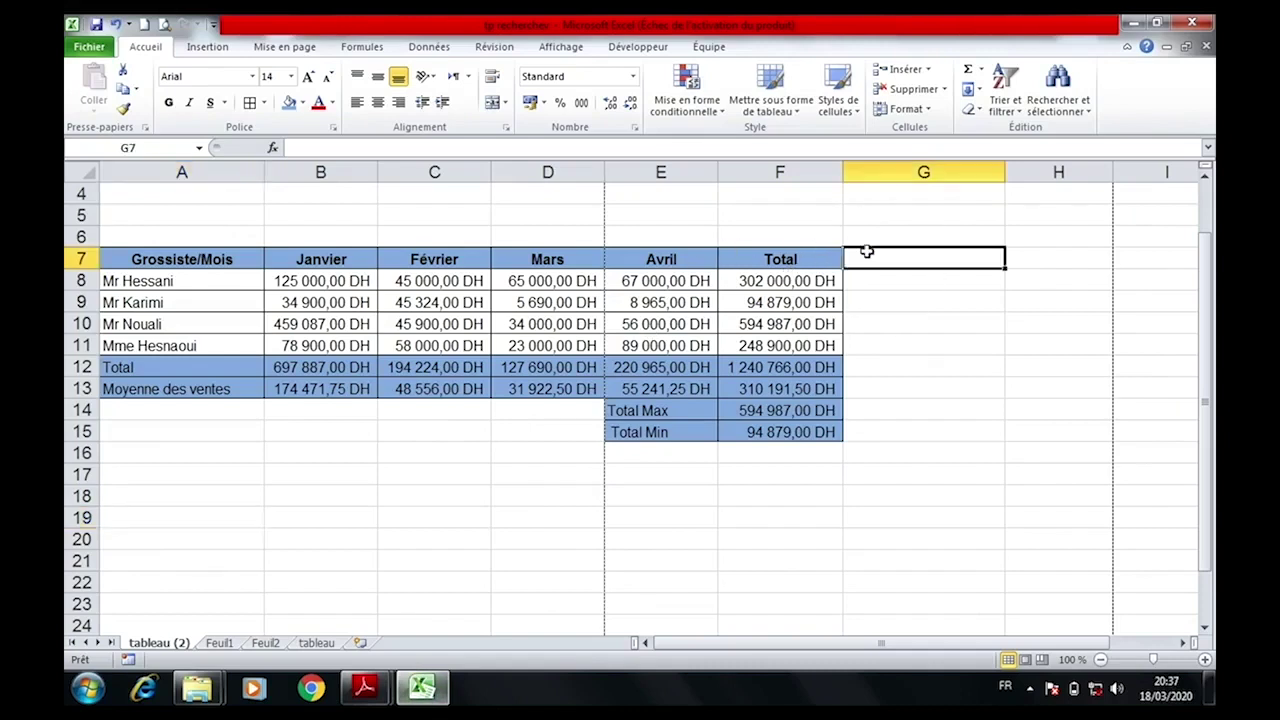
left_click(807, 258)
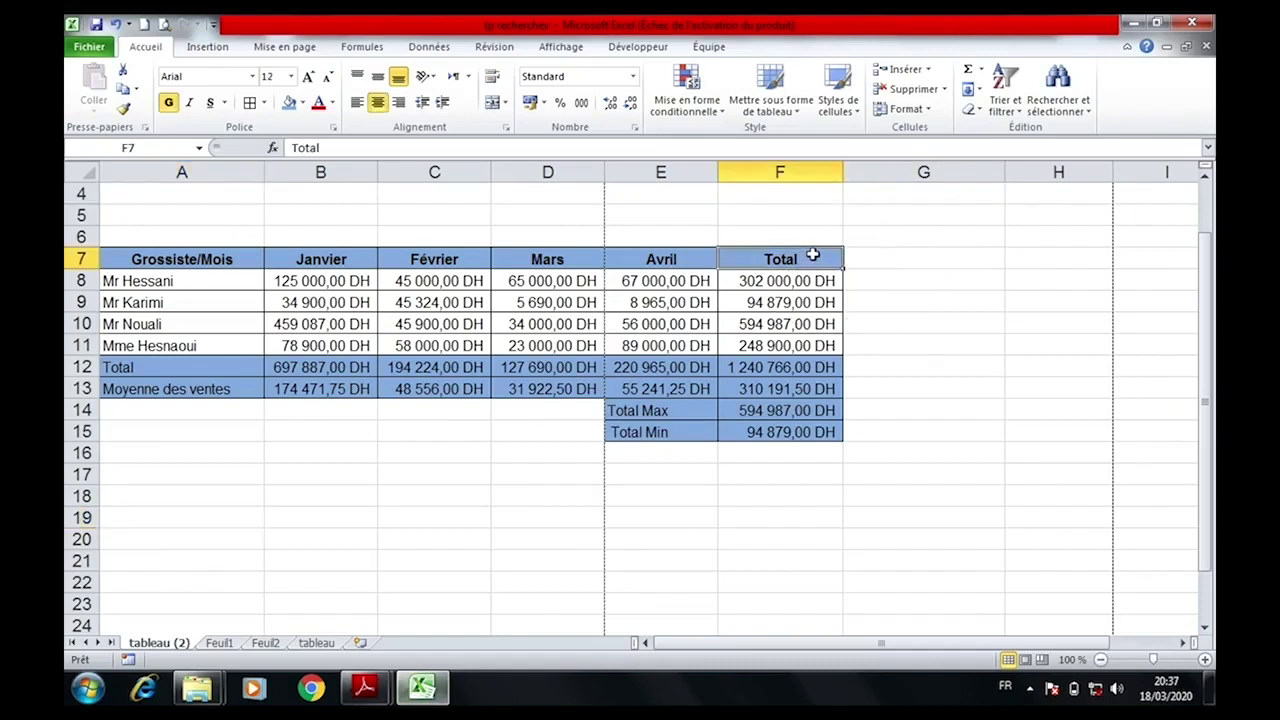
left_click_drag(814, 256, 821, 422)
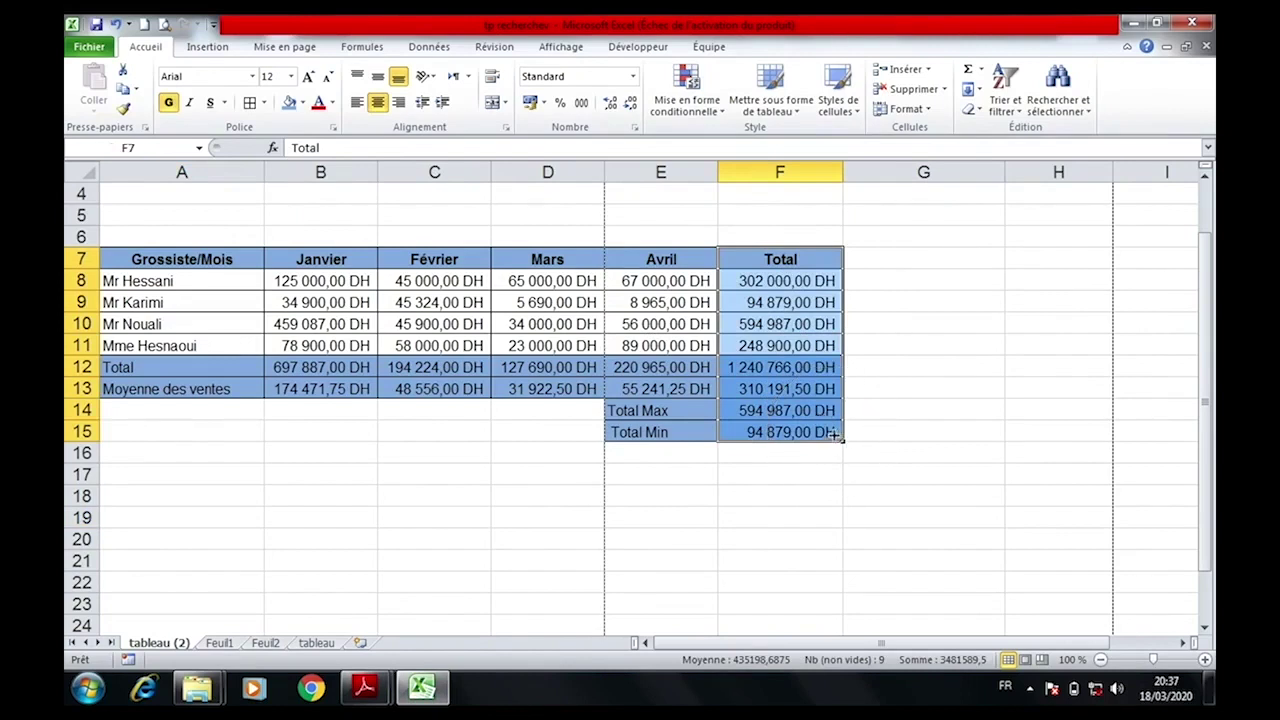
left_click_drag(835, 434, 963, 430)
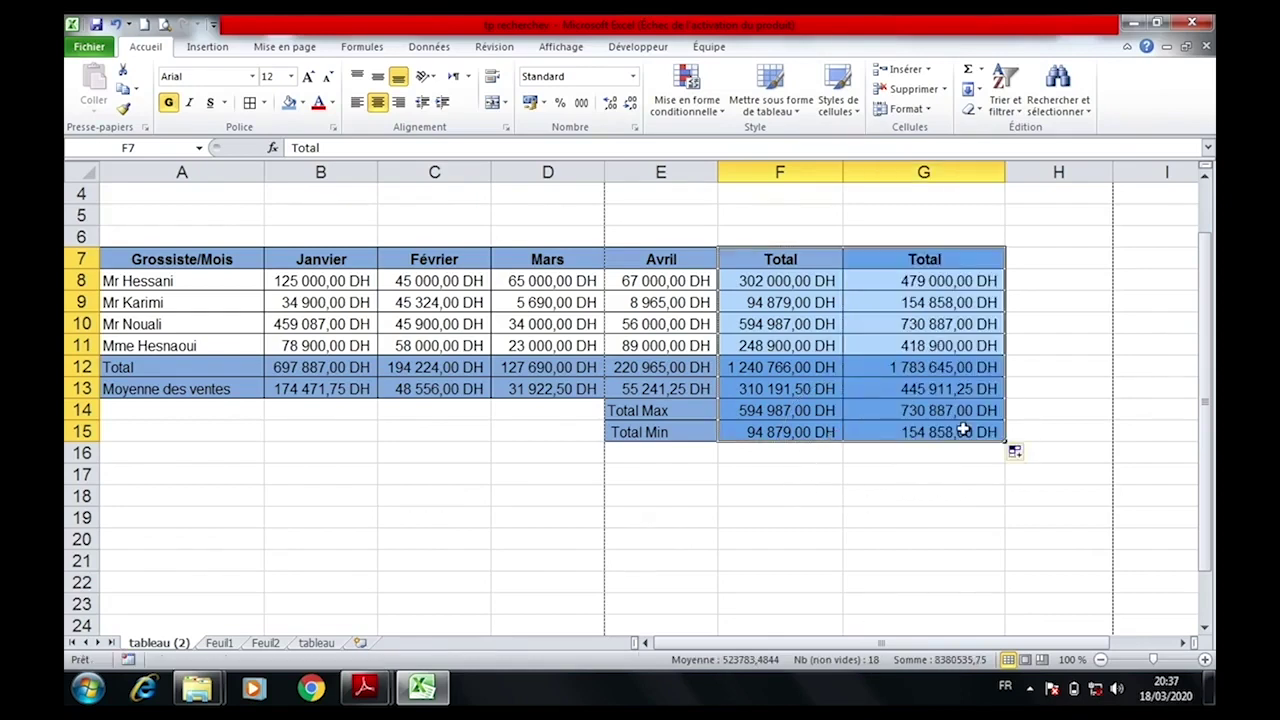
key("ctrl+z")
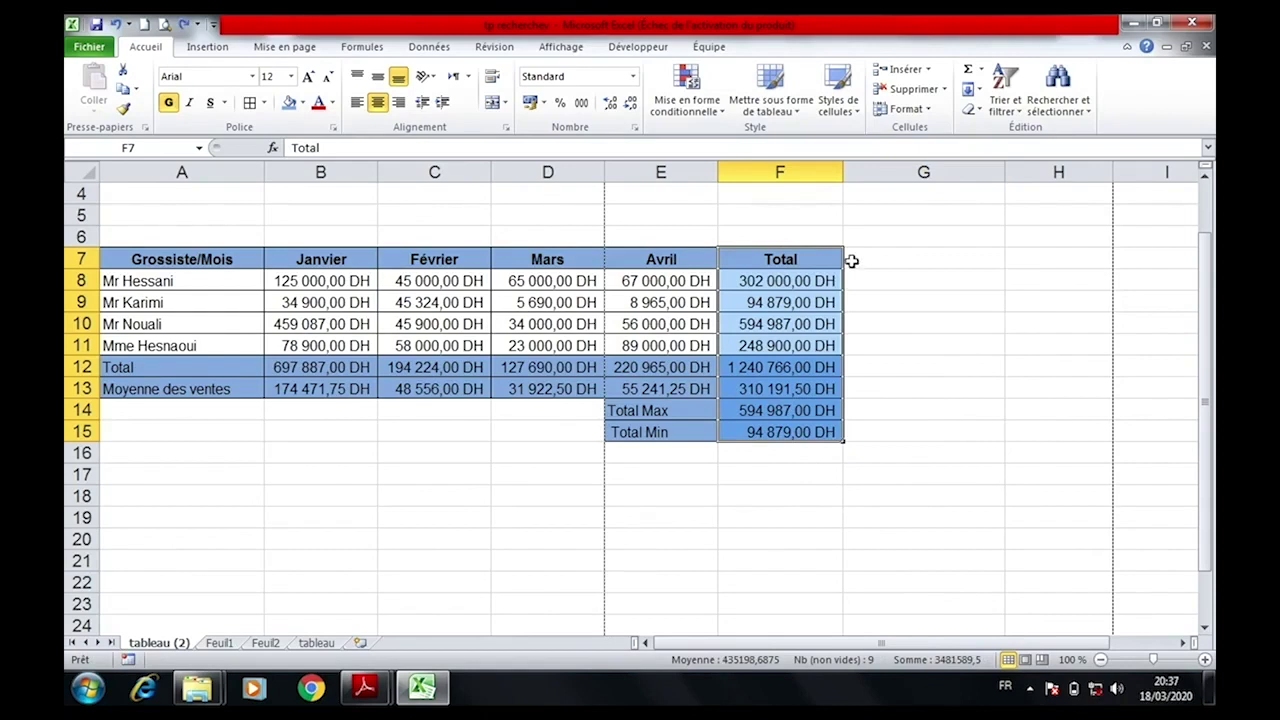
left_click_drag(838, 432, 938, 432)
Clear the contents of G8:G15 and remove the fill and borders from G12:G15.
left_click_drag(930, 281, 932, 345)
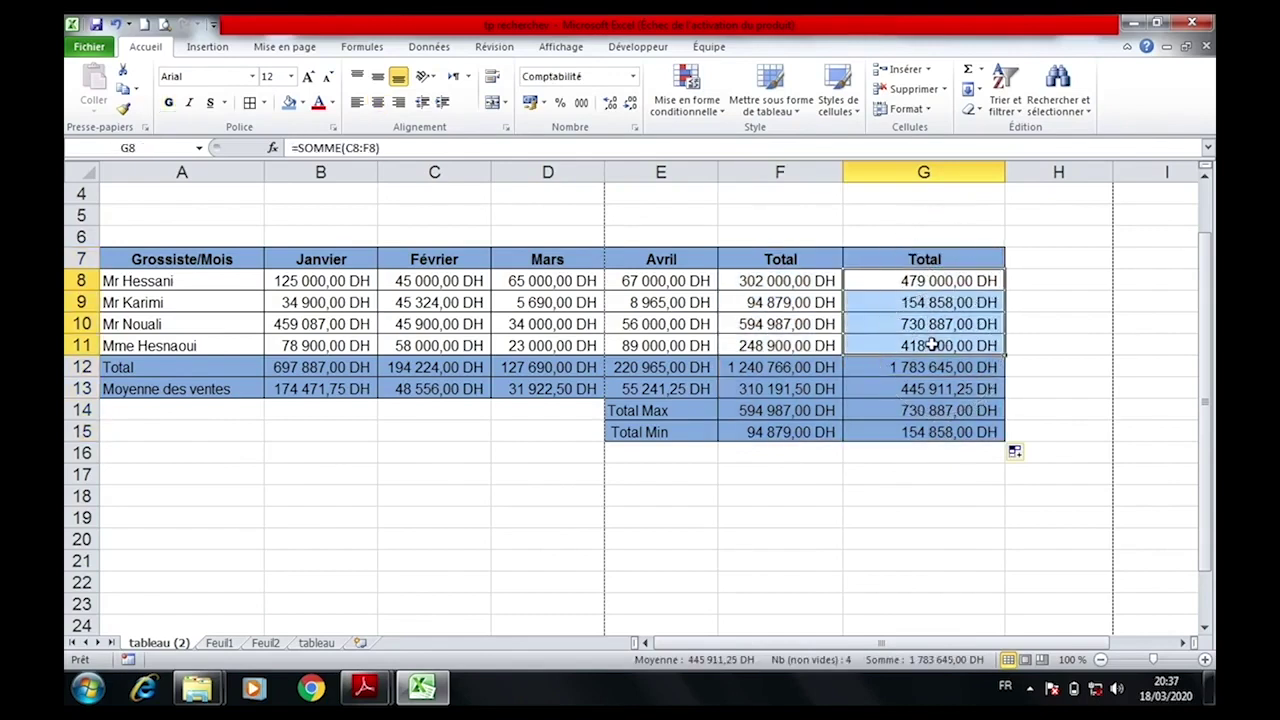
key("Delete")
left_click_drag(943, 423, 943, 352)
key("Delete")
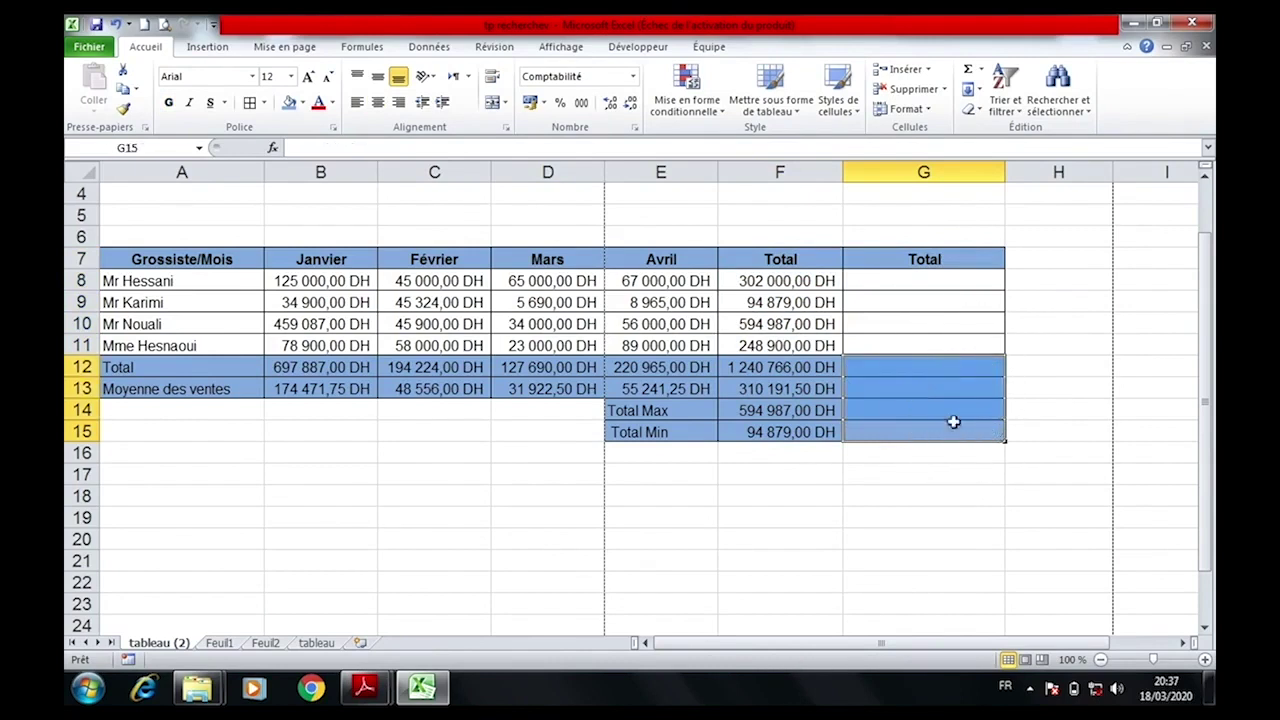
left_click(954, 474)
left_click(949, 446)
left_click_drag(998, 456, 976, 362)
left_click(1026, 381)
Replace the header in G7 with "Mode de paiement".
left_click(920, 259)
type("M")
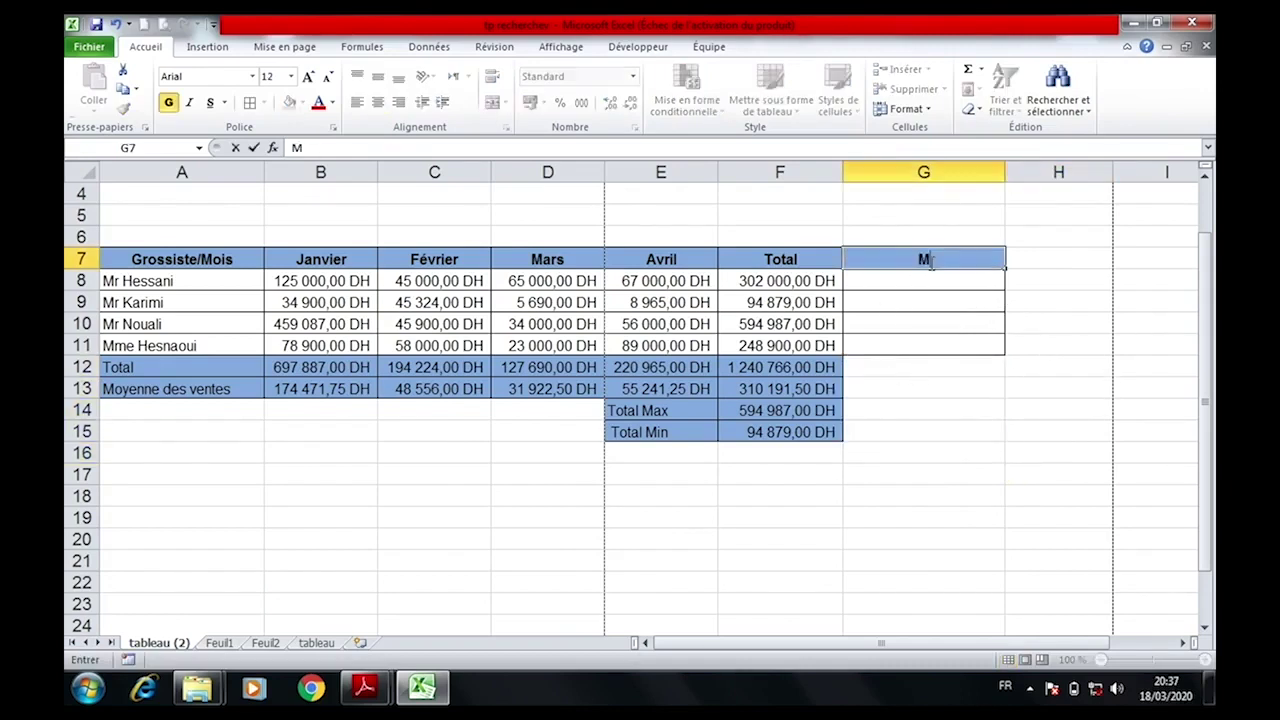
type("ode de paiement")
key("Return")
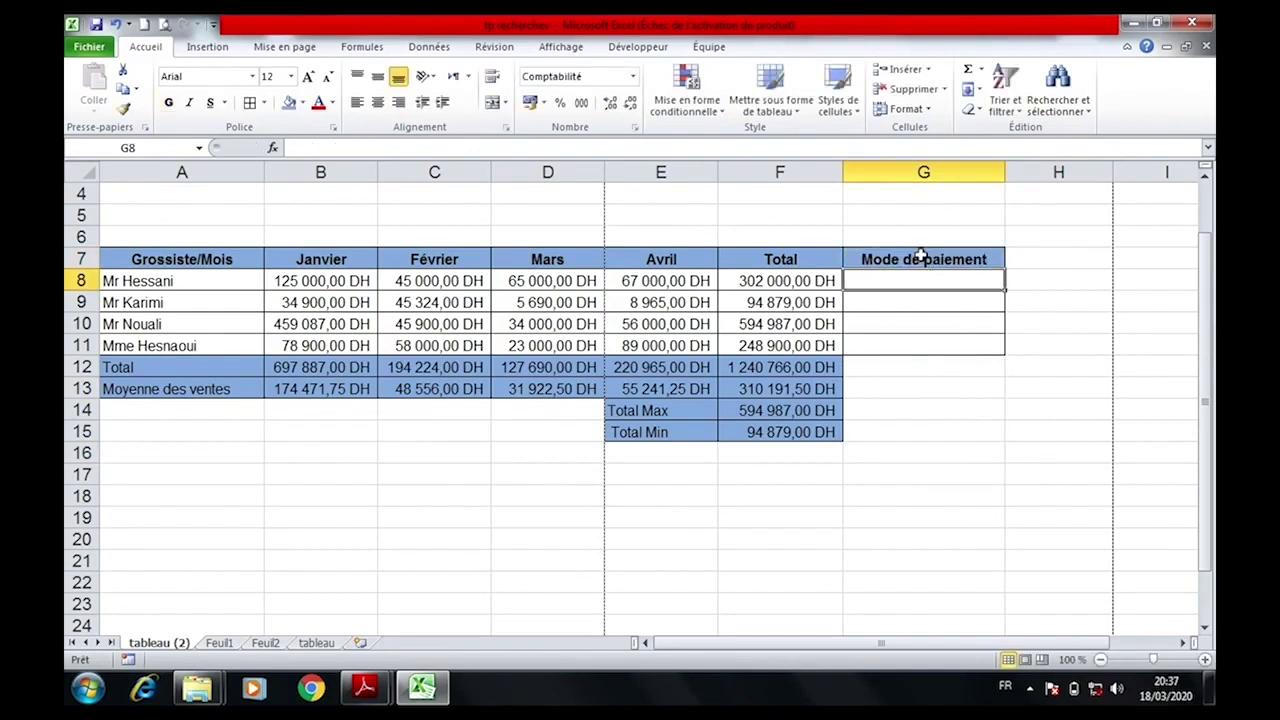
Wrap the text of the header row A7:G7 and narrow columns A and G.
left_click_drag(177, 259, 931, 255)
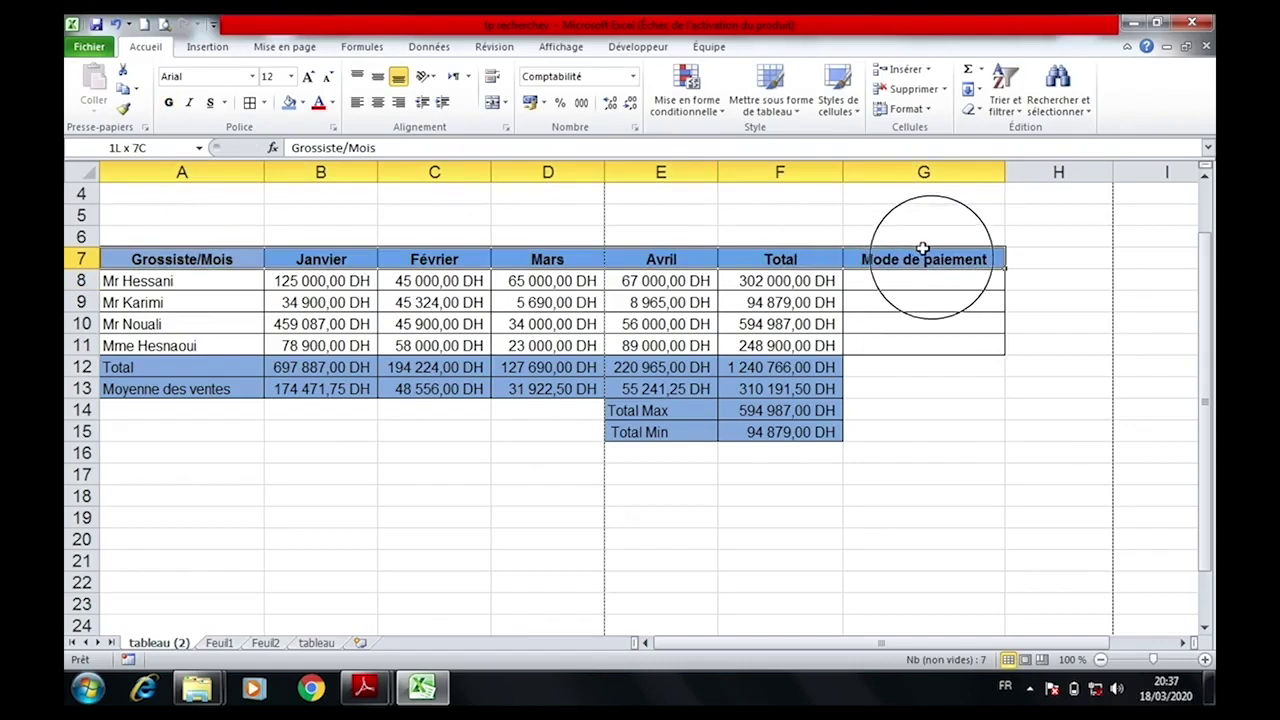
left_click(490, 74)
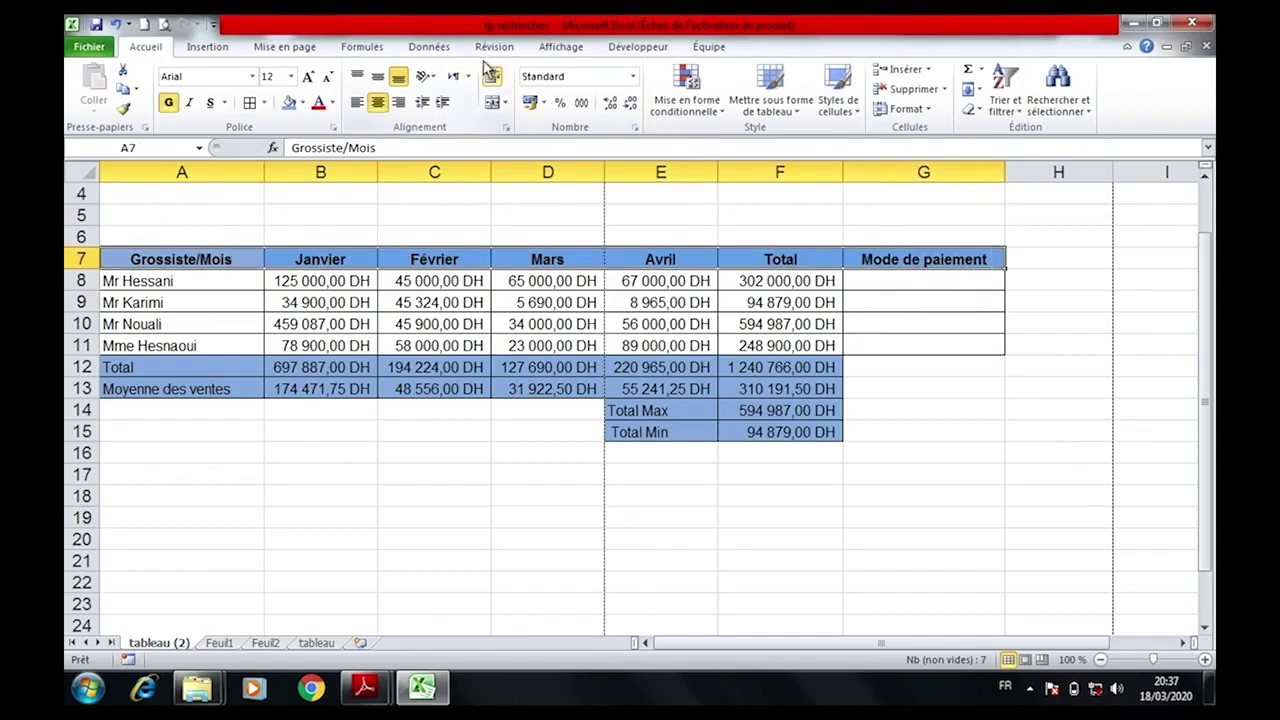
left_click_drag(264, 172, 229, 155)
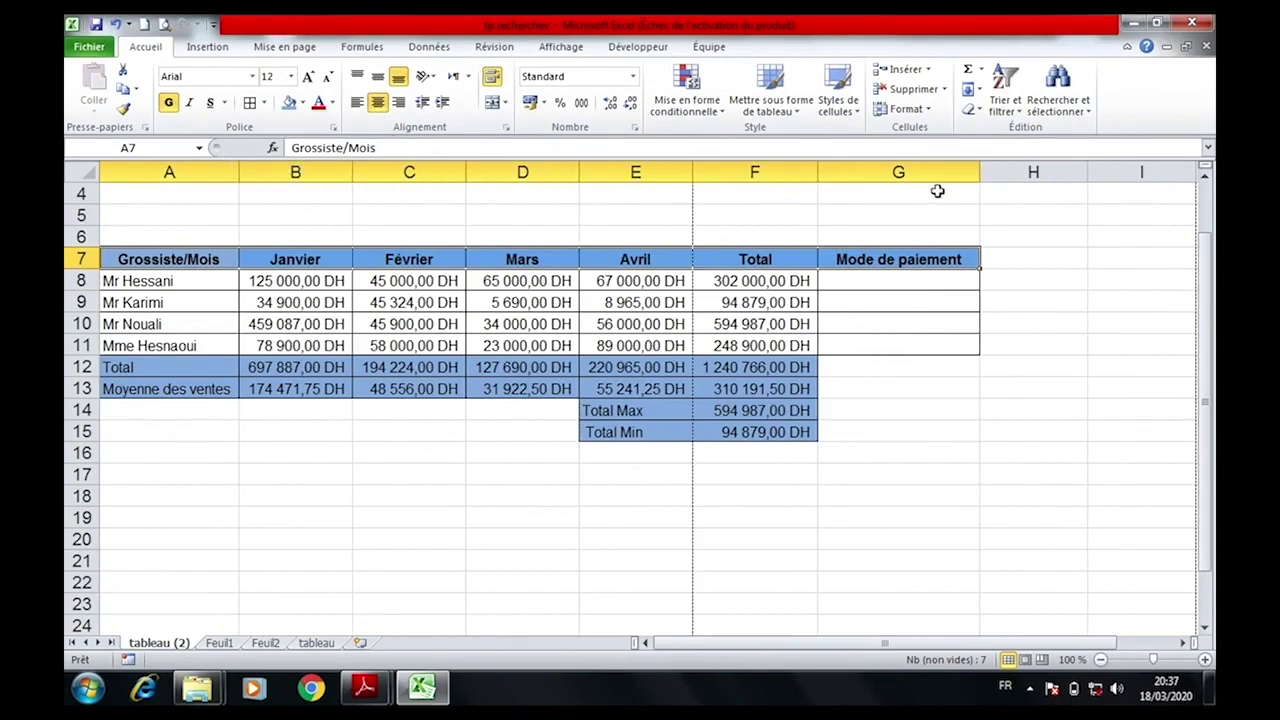
left_click_drag(964, 157, 934, 157)
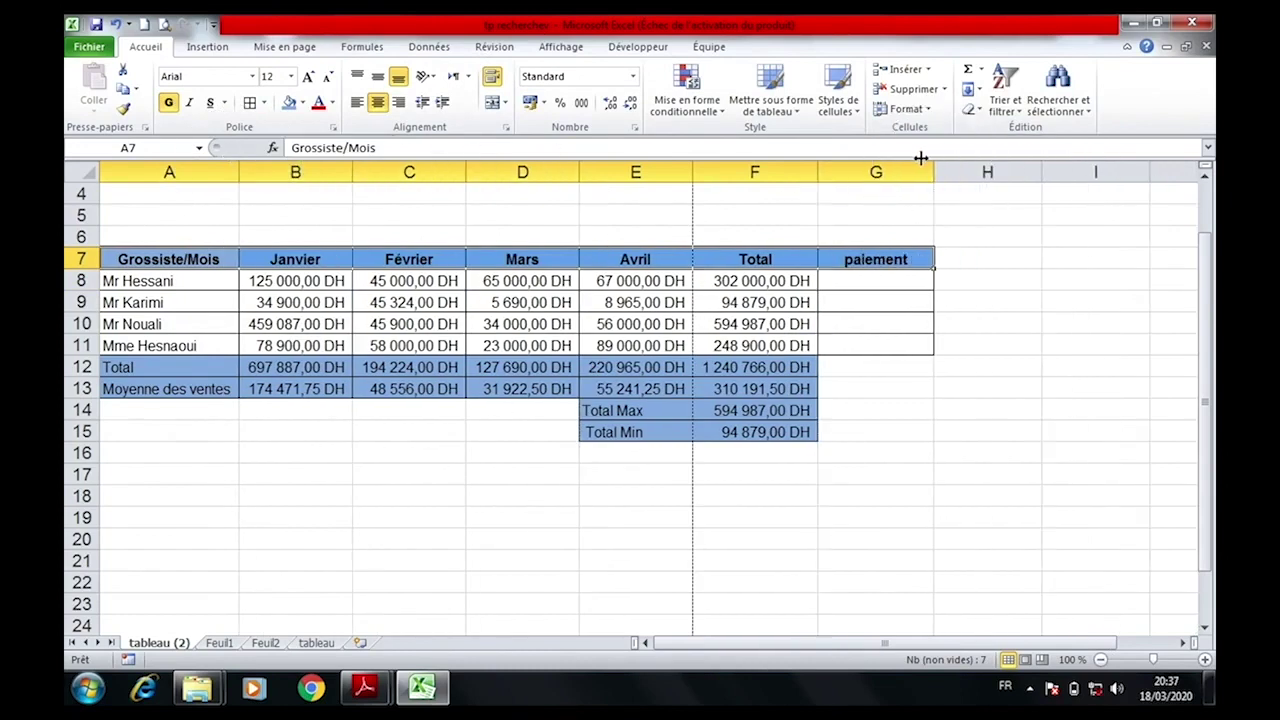
Make row 7 tall enough for two lines and centre the headers A7:G7 vertically.
left_click_drag(78, 260, 78, 287)
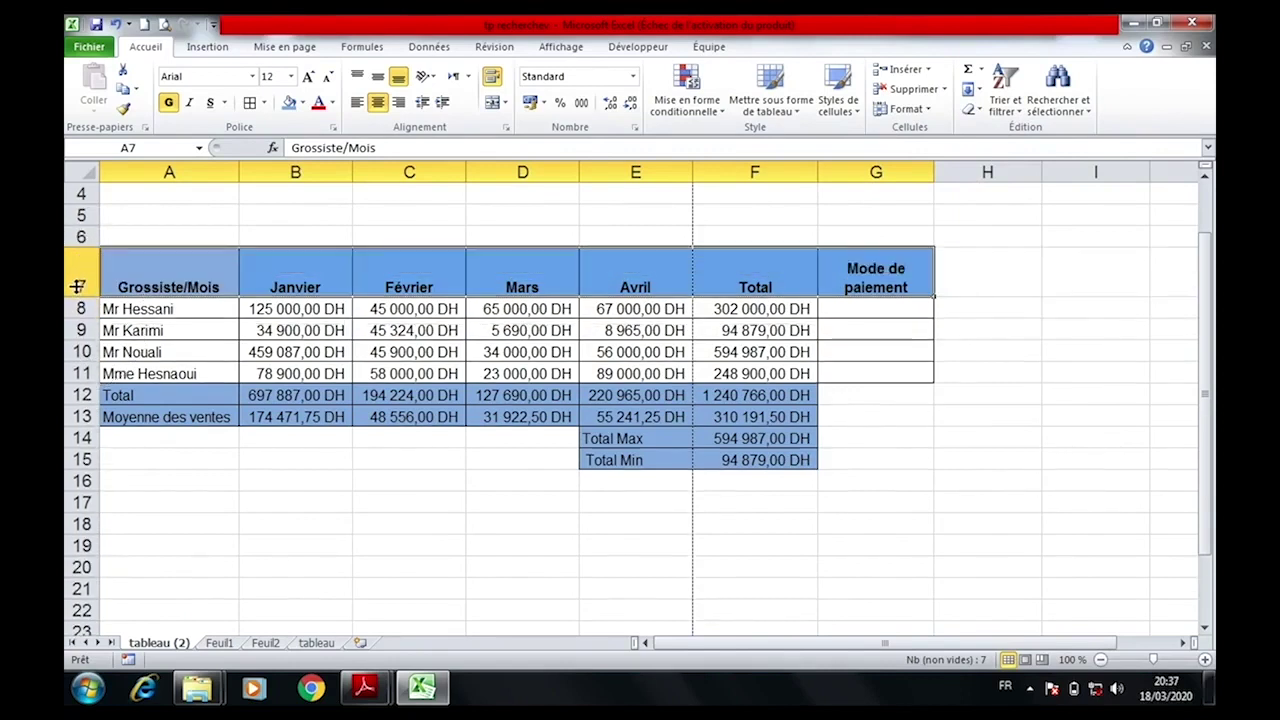
left_click_drag(146, 257, 886, 260)
left_click(378, 76)
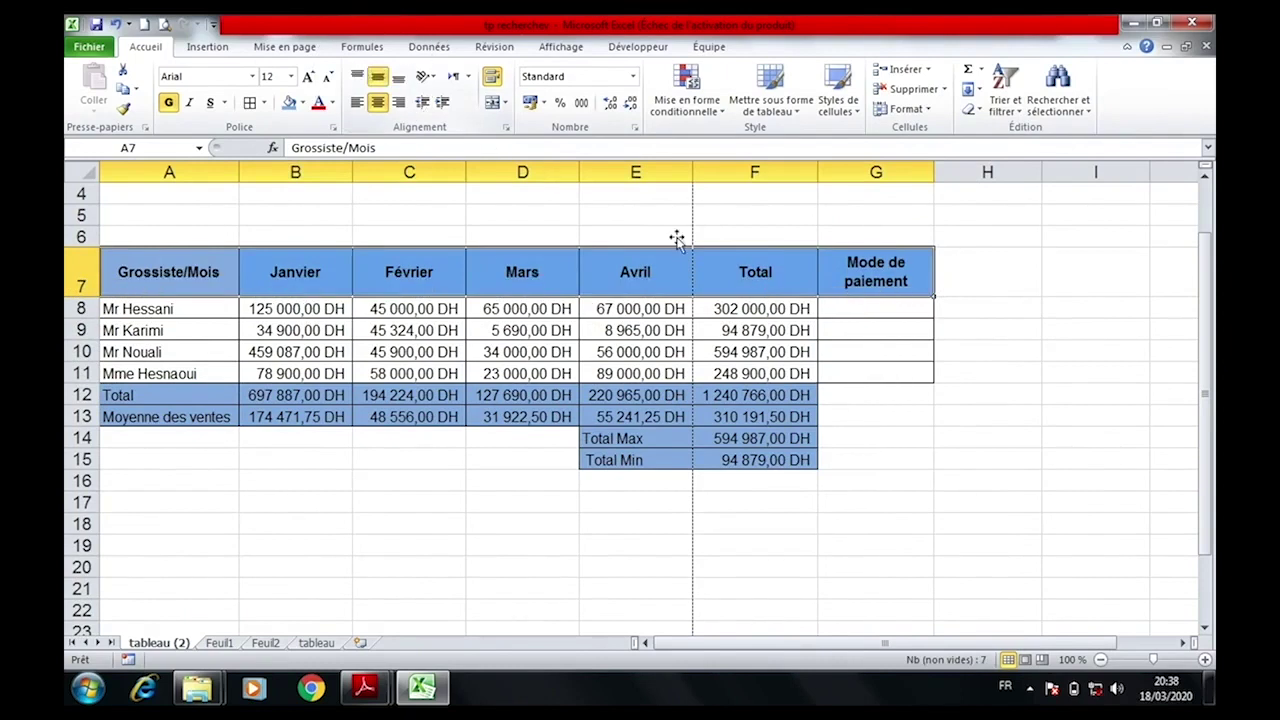
Check the payment thresholds in the exercise PDF and insert an SI function in G8 with test F8<100000 and true value Espèces.
left_click(887, 305)
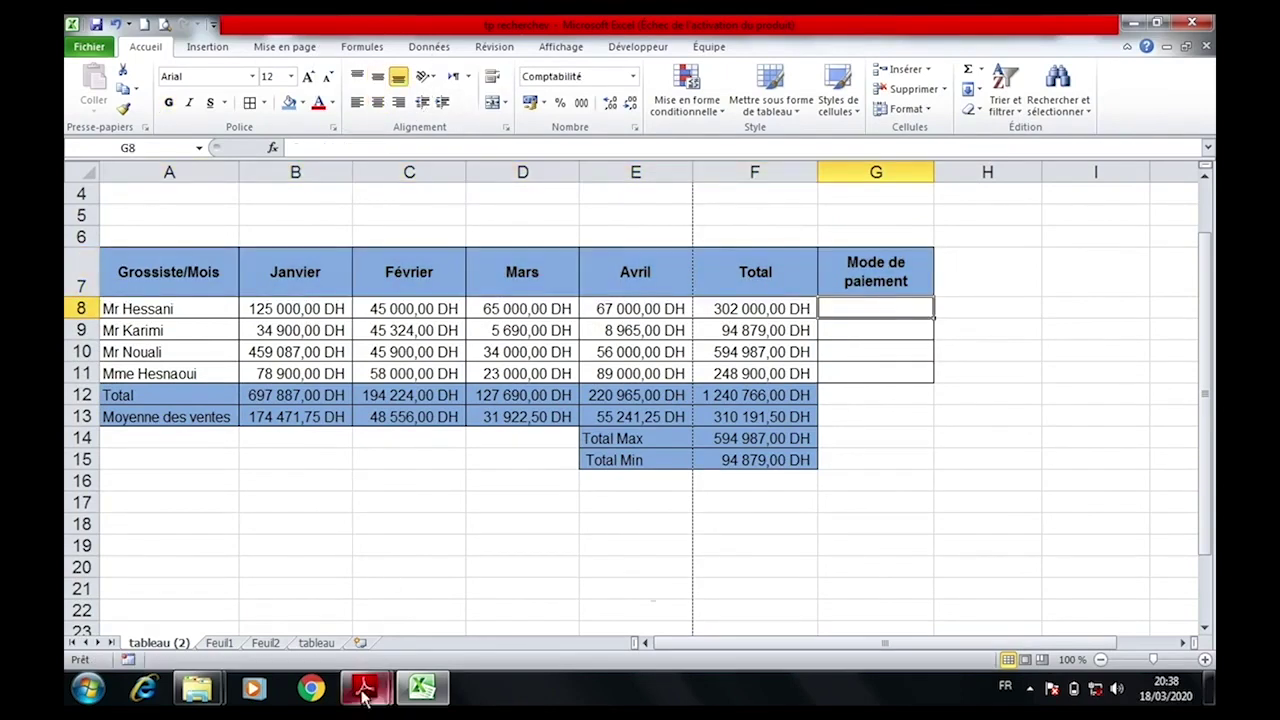
mouse_move(364, 687)
left_click(434, 604)
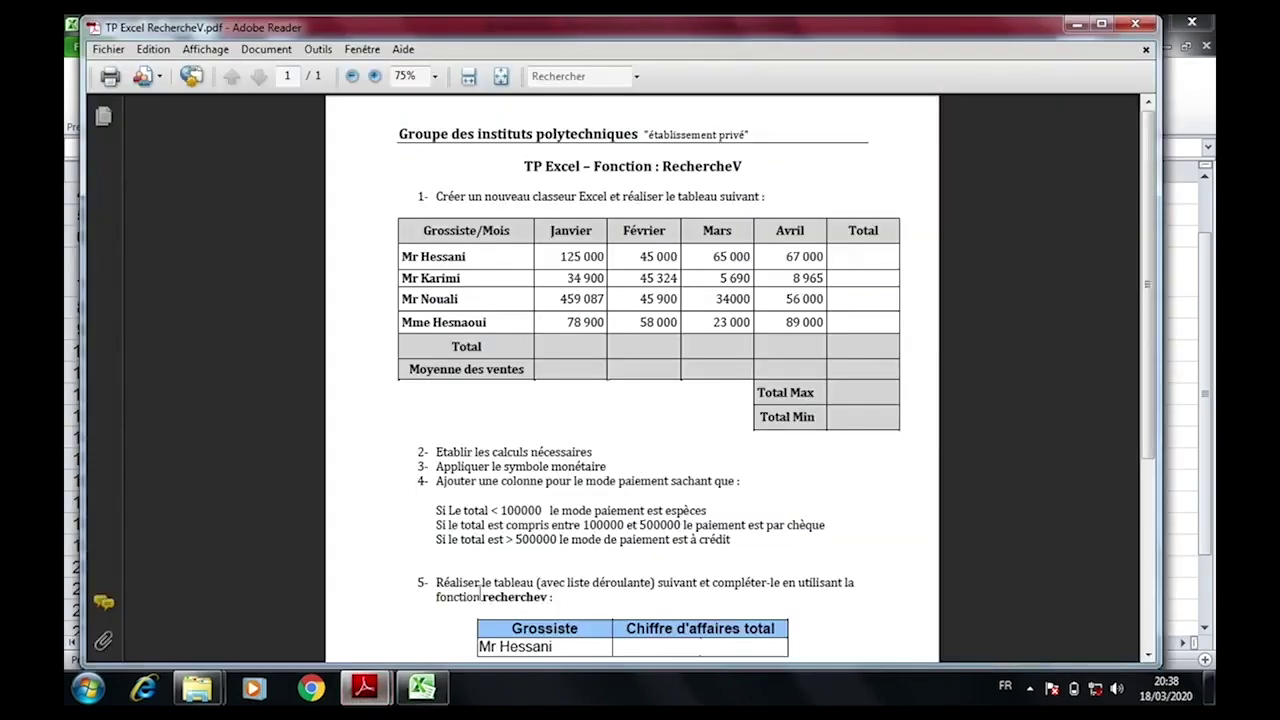
left_click(422, 687)
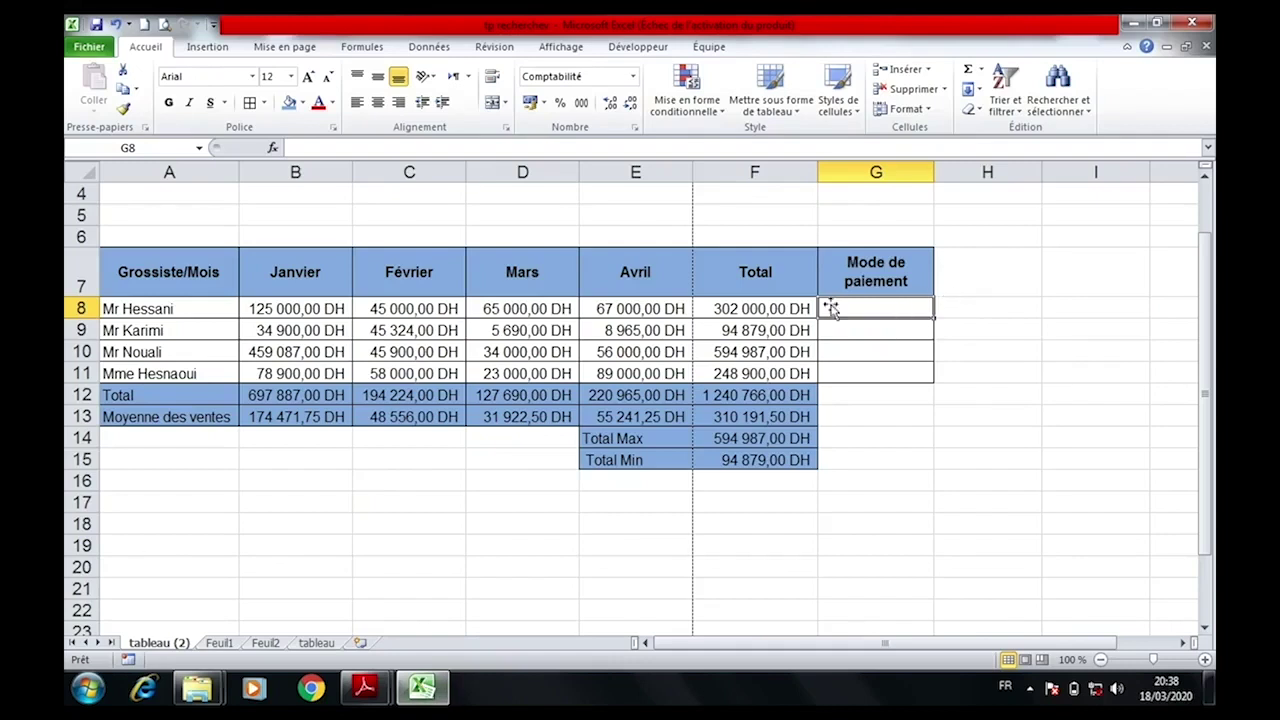
left_click(268, 147)
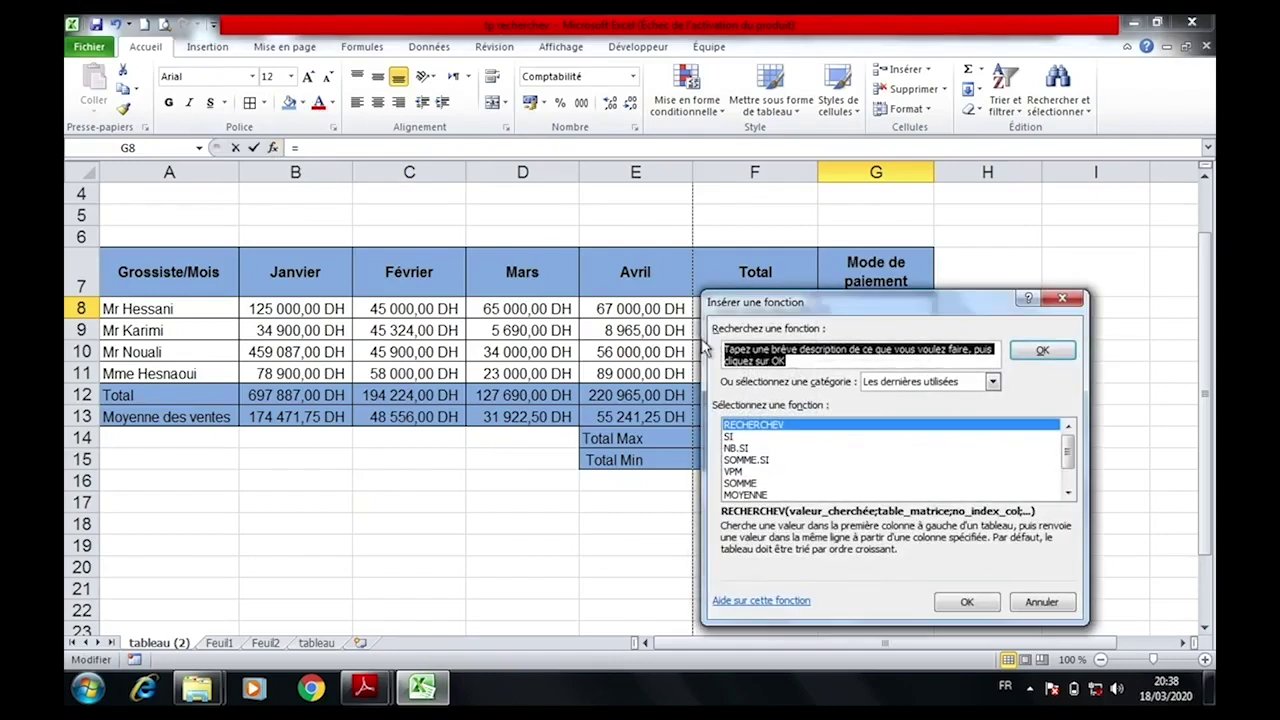
left_click(738, 437)
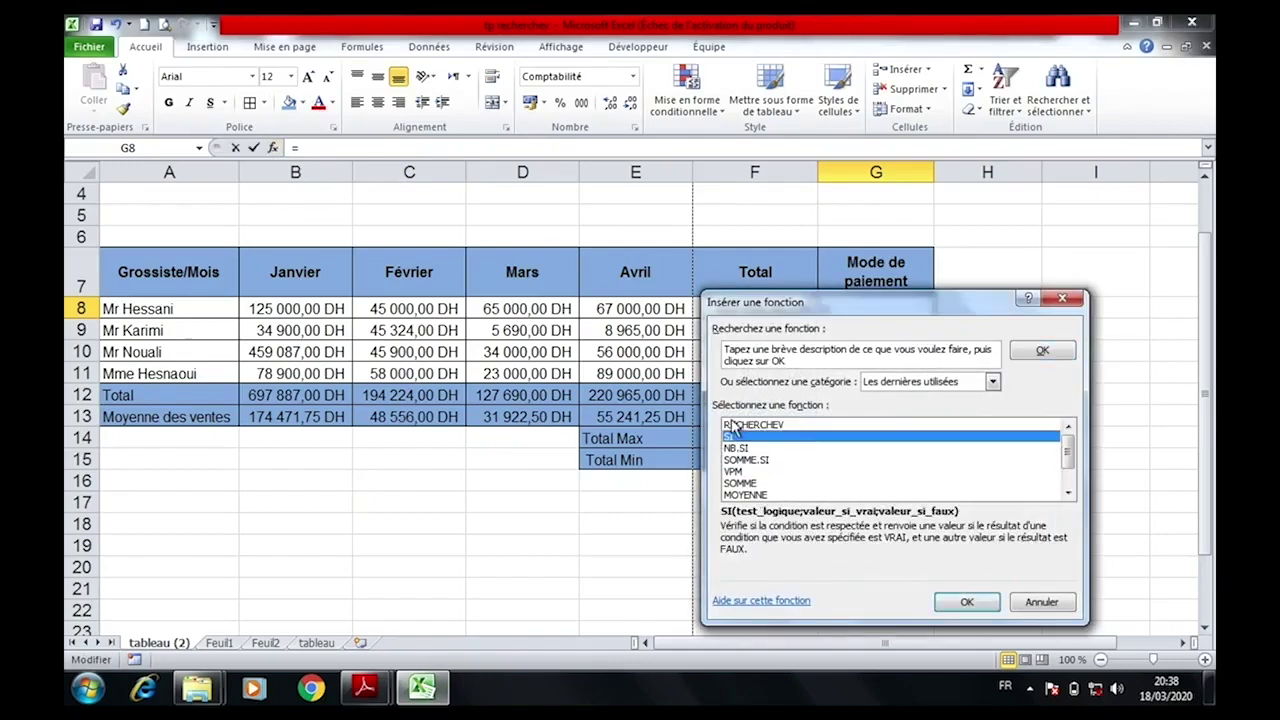
left_click(962, 601)
left_click_drag(766, 330, 862, 412)
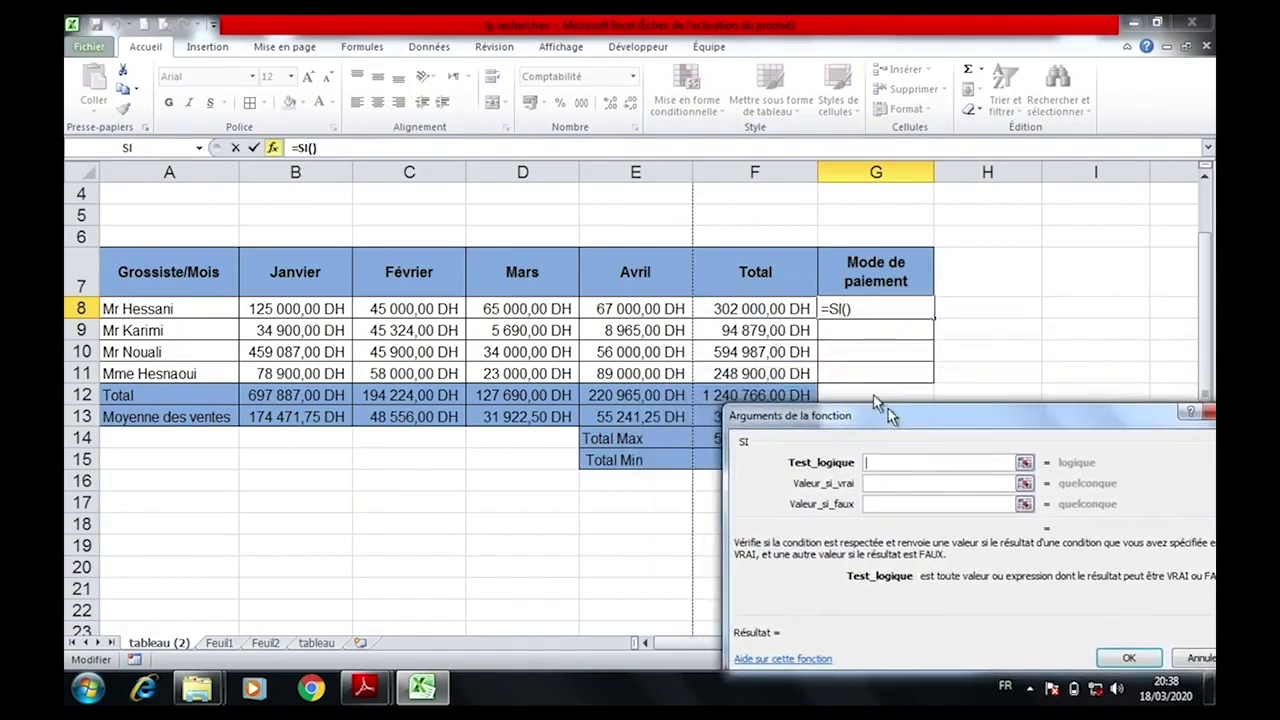
left_click(721, 300)
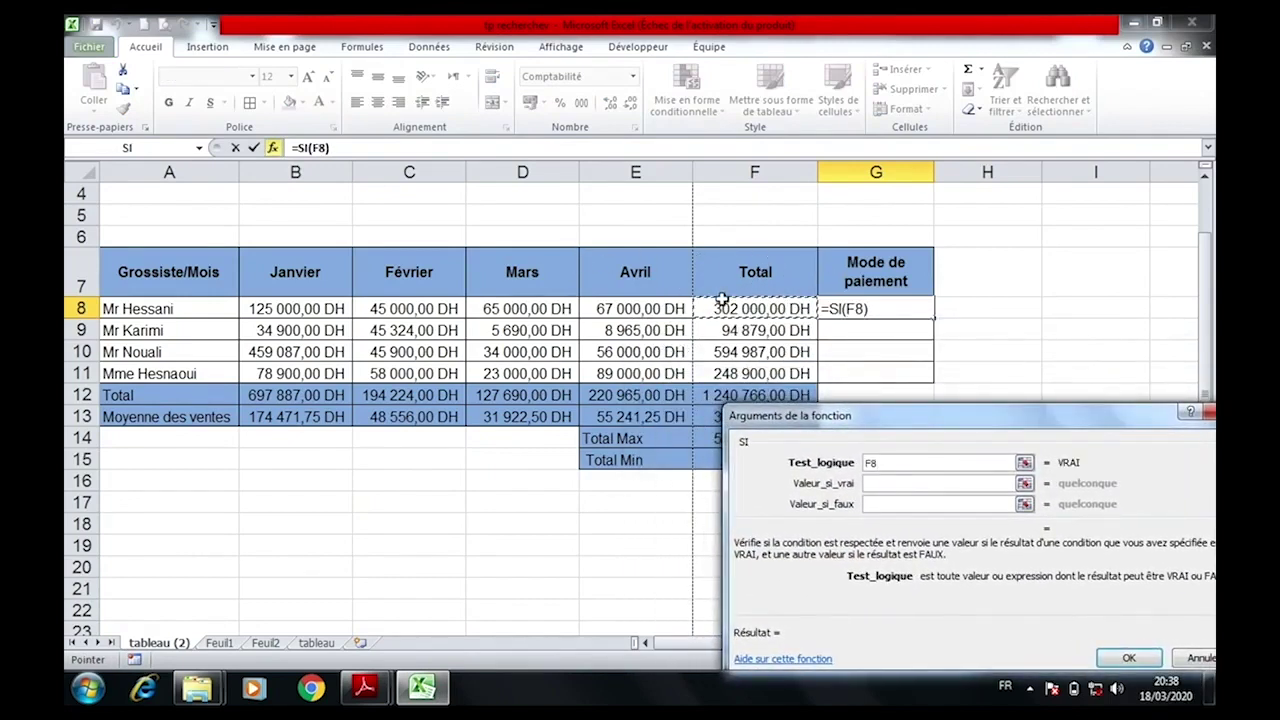
type("<100000")
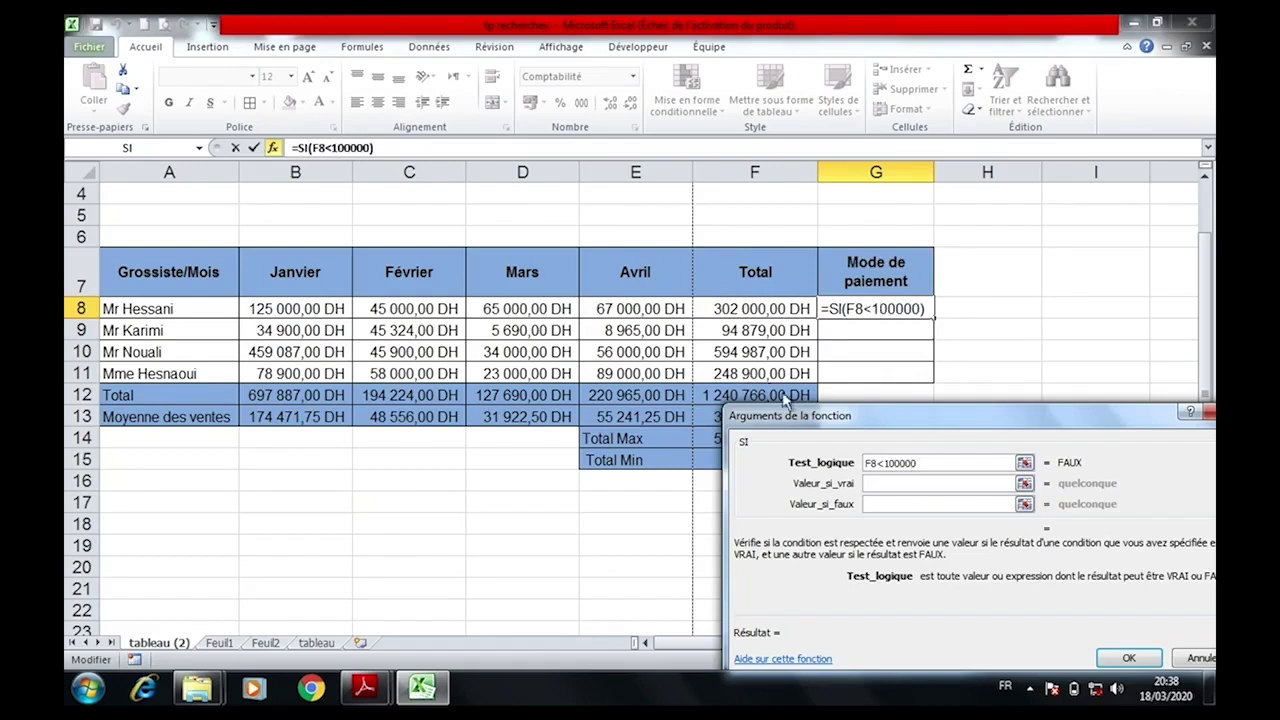
left_click(878, 483)
type("Es")
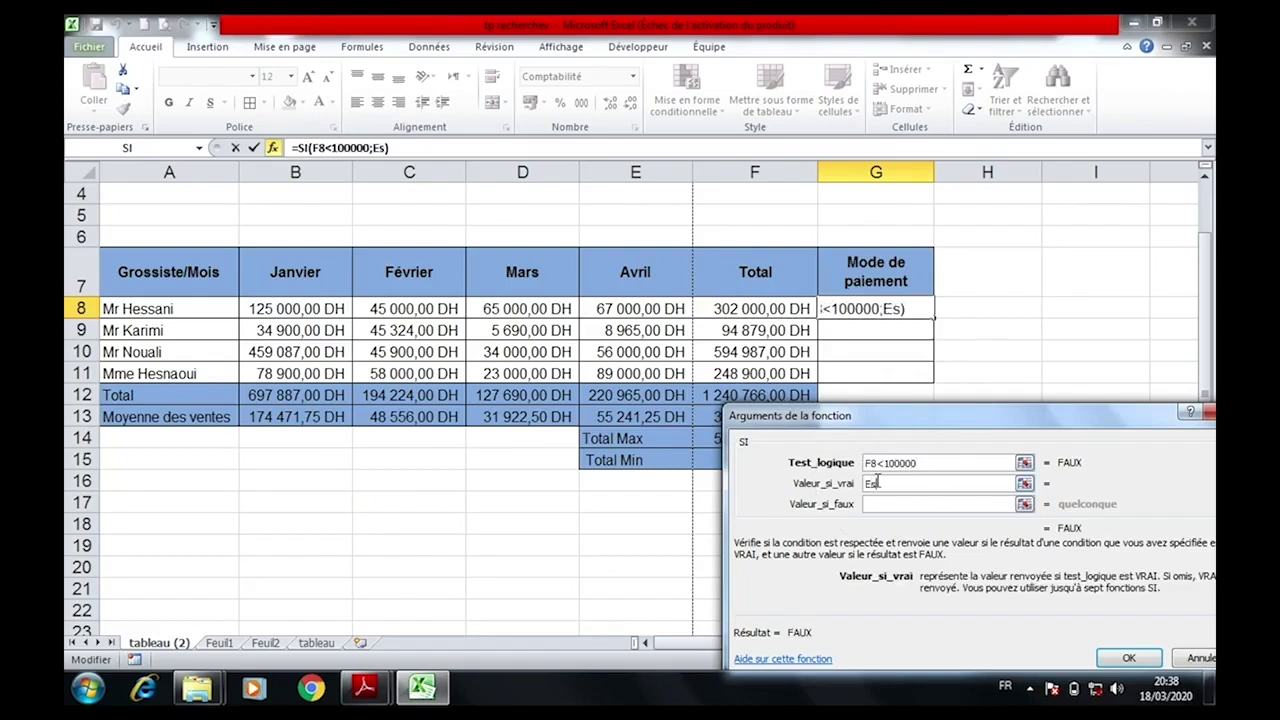
type("pèces")
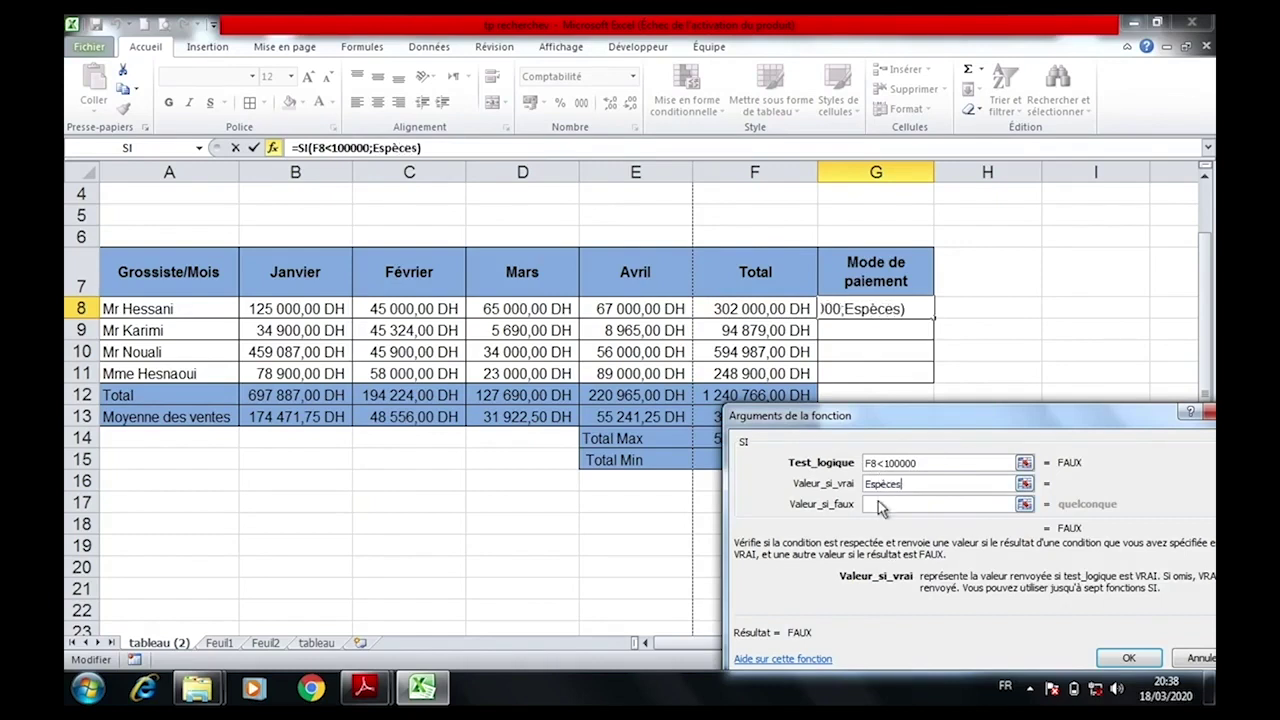
Nest a second SI as the false value with test F8<500000, Chèque if true, A crédit if false, and copy the formula down to G11.
left_click(880, 505)
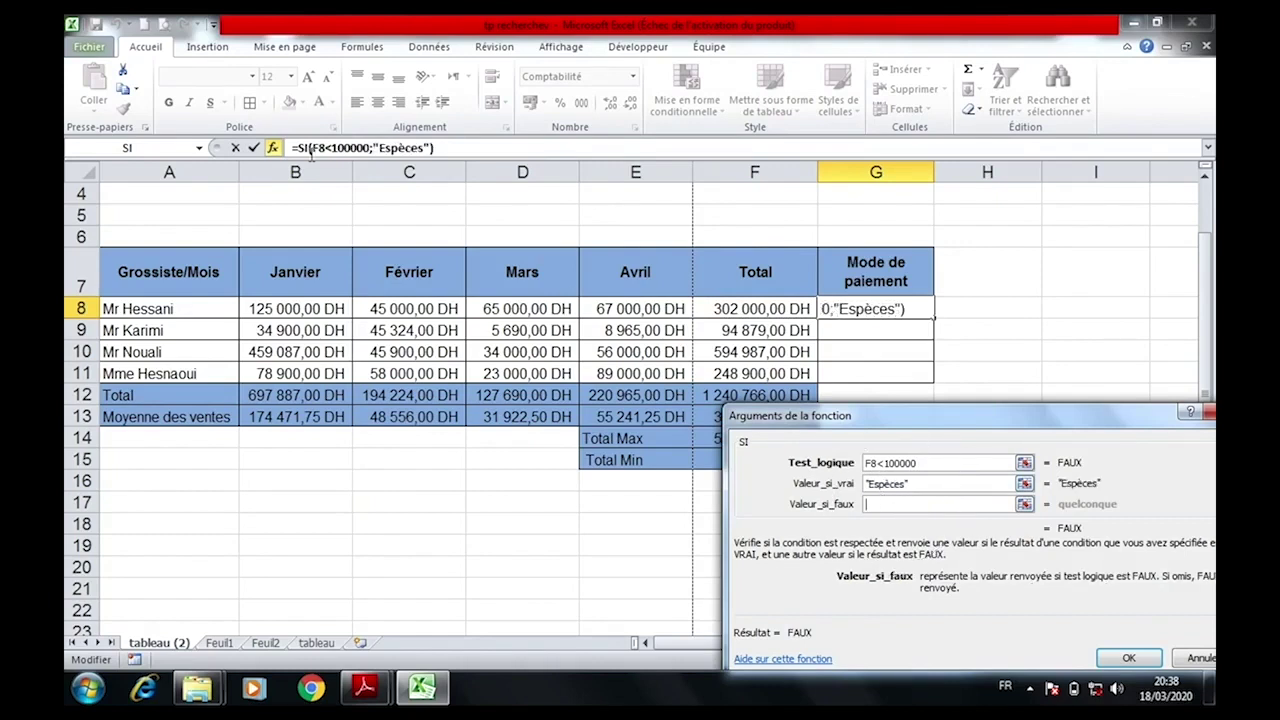
left_click(155, 142)
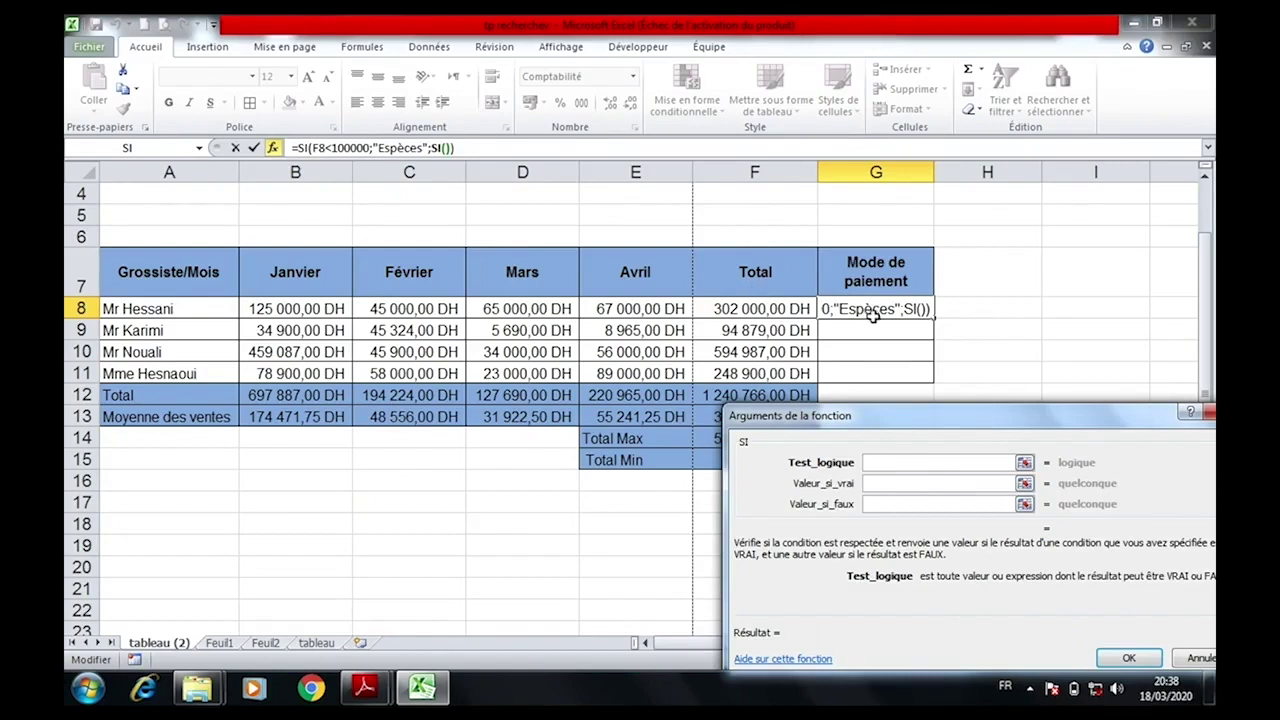
left_click(763, 298)
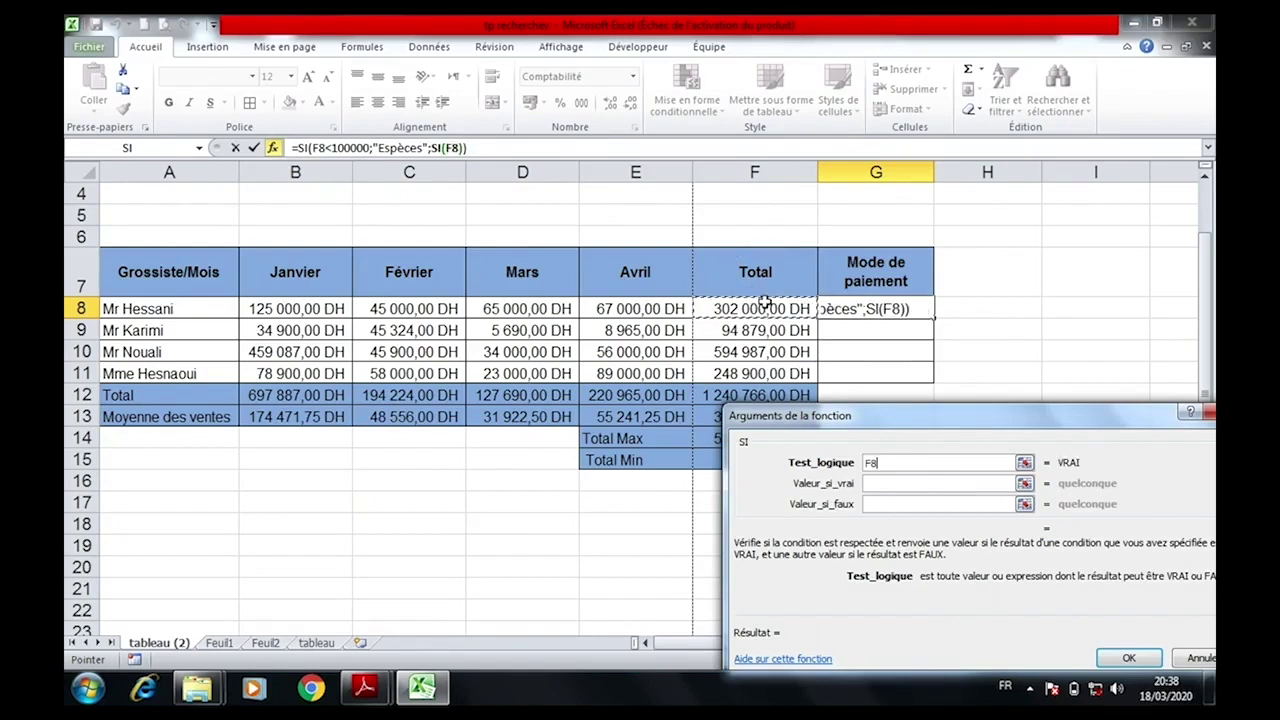
type("<500000")
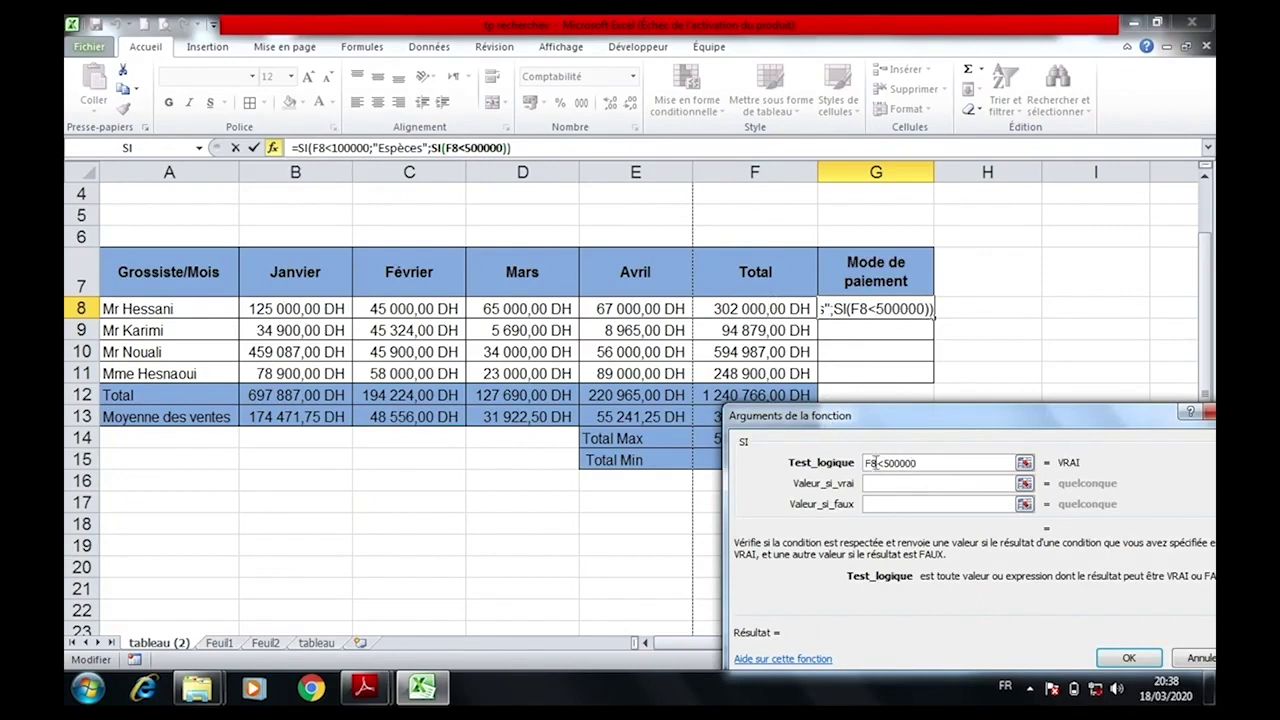
key("Tab")
type("Ch")
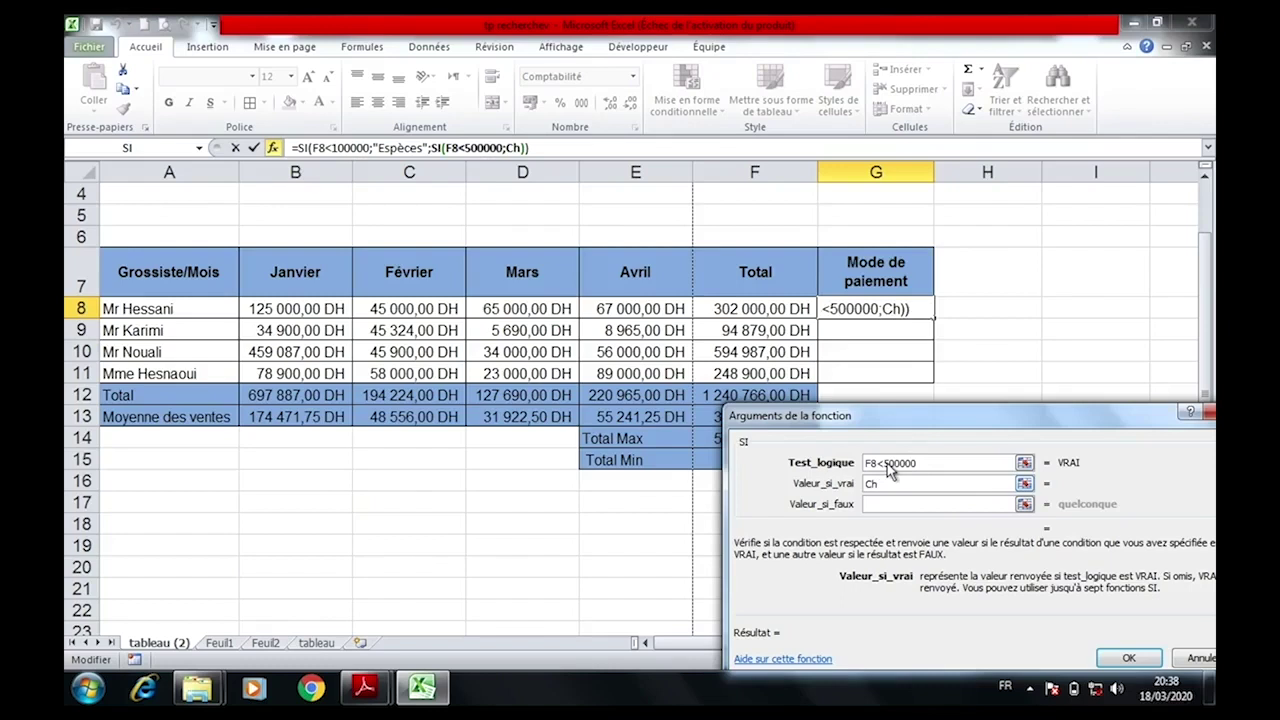
type("èque")
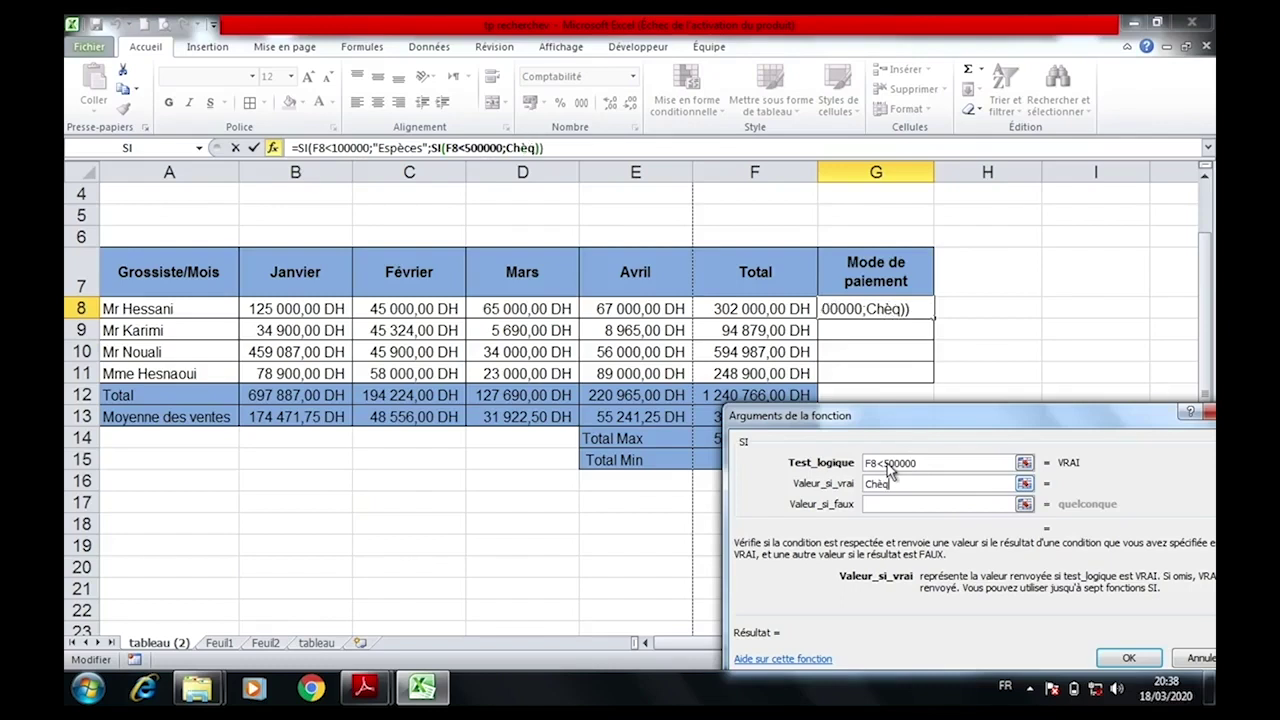
left_click(911, 505)
type("A crédit")
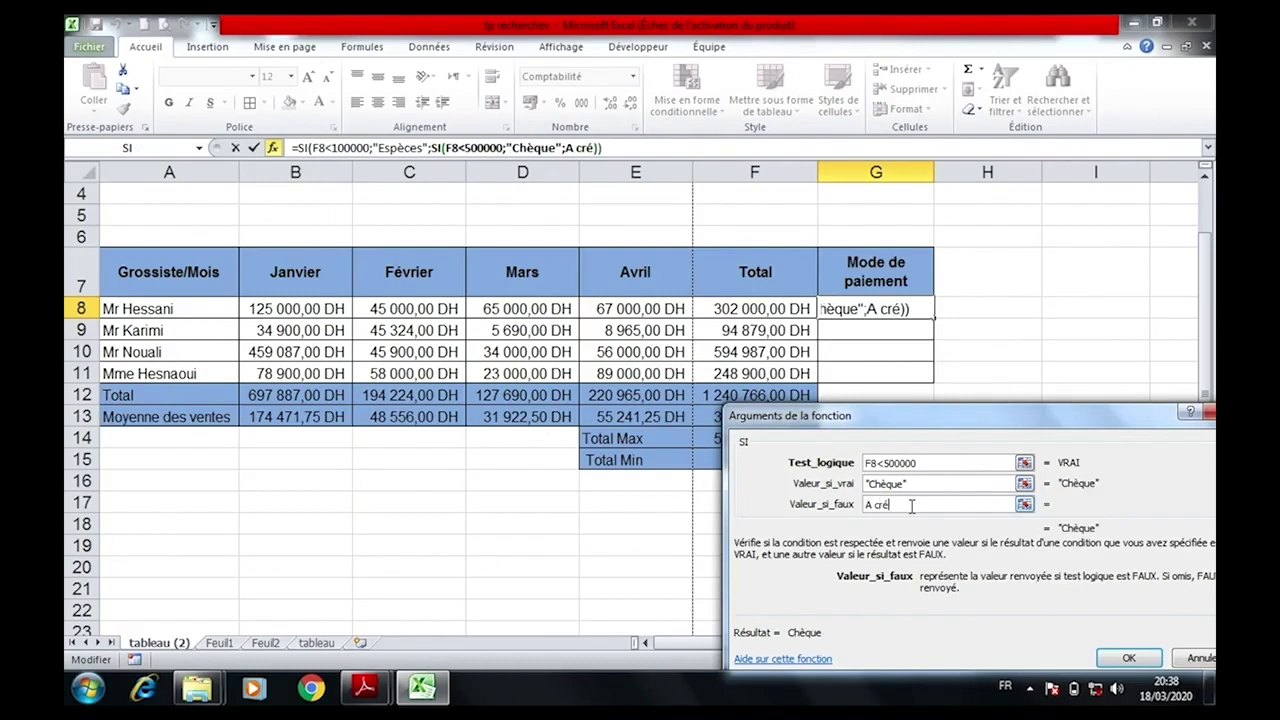
left_click(1128, 658)
left_click_drag(926, 312, 920, 369)
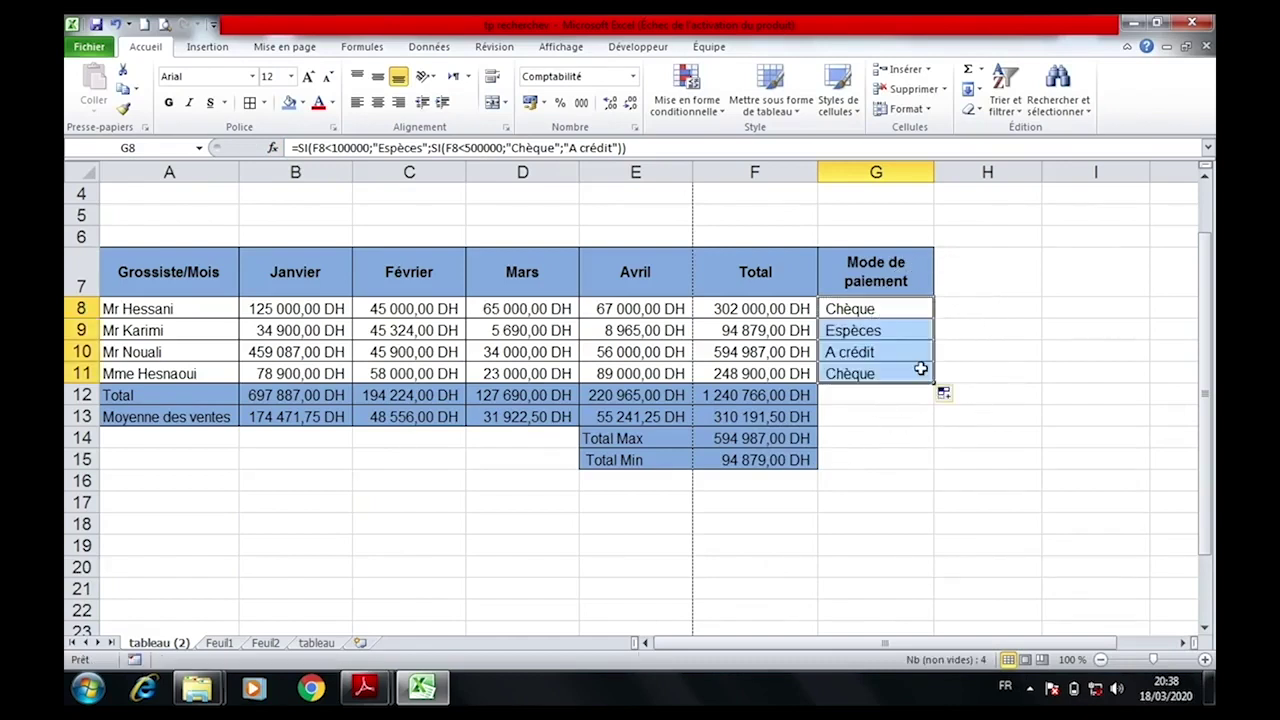
Enter the headings Grossiste in B20 and Chiffre d'affaires in C20 below the sales table.
left_click(402, 494)
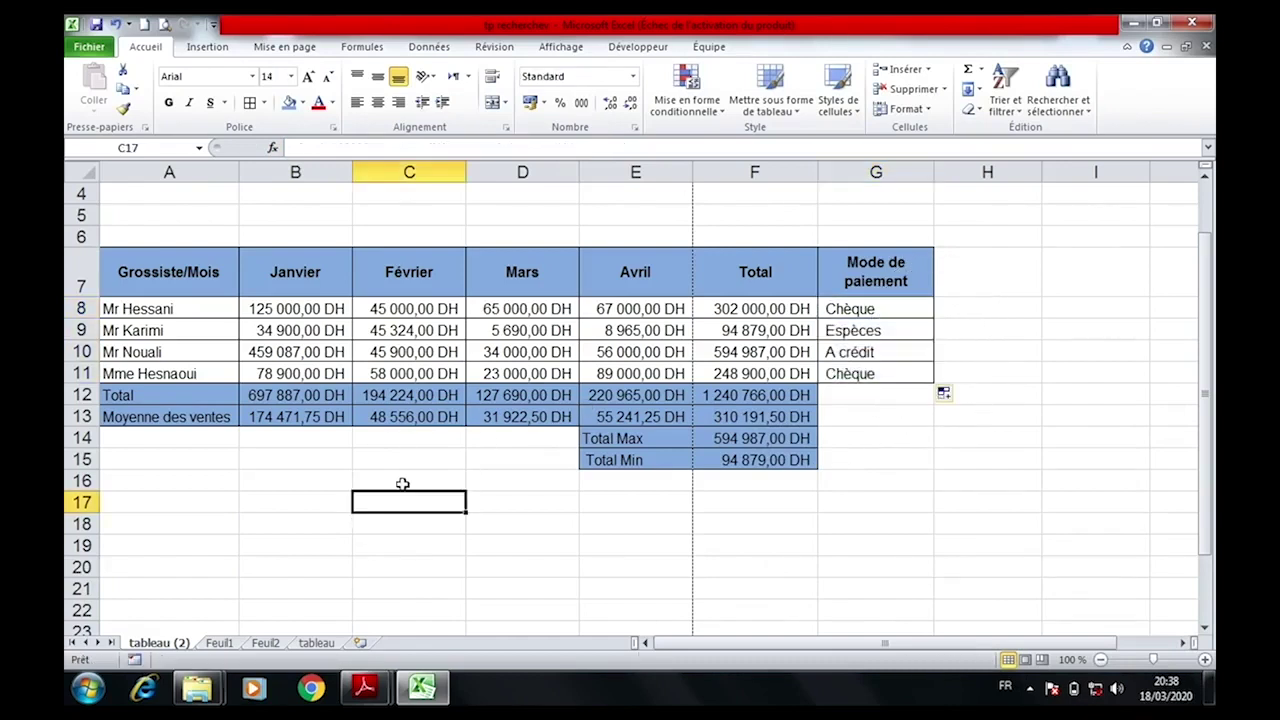
left_click(287, 562)
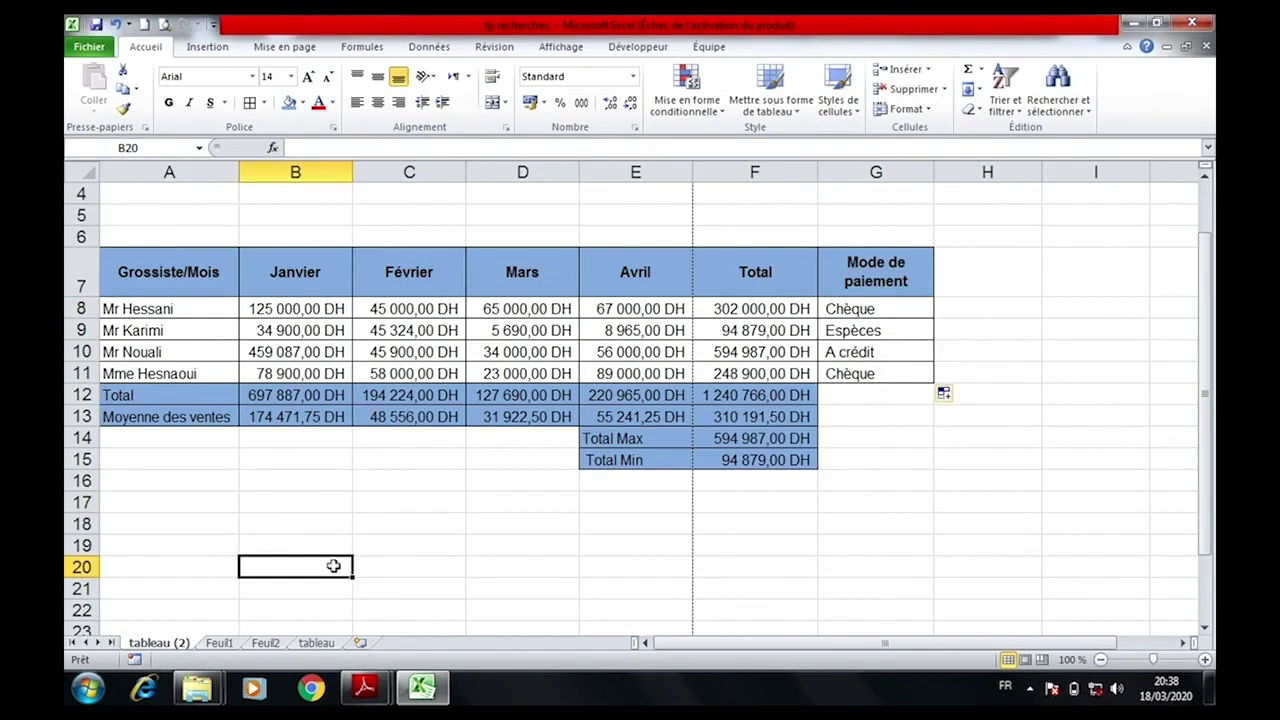
type("Grossiste")
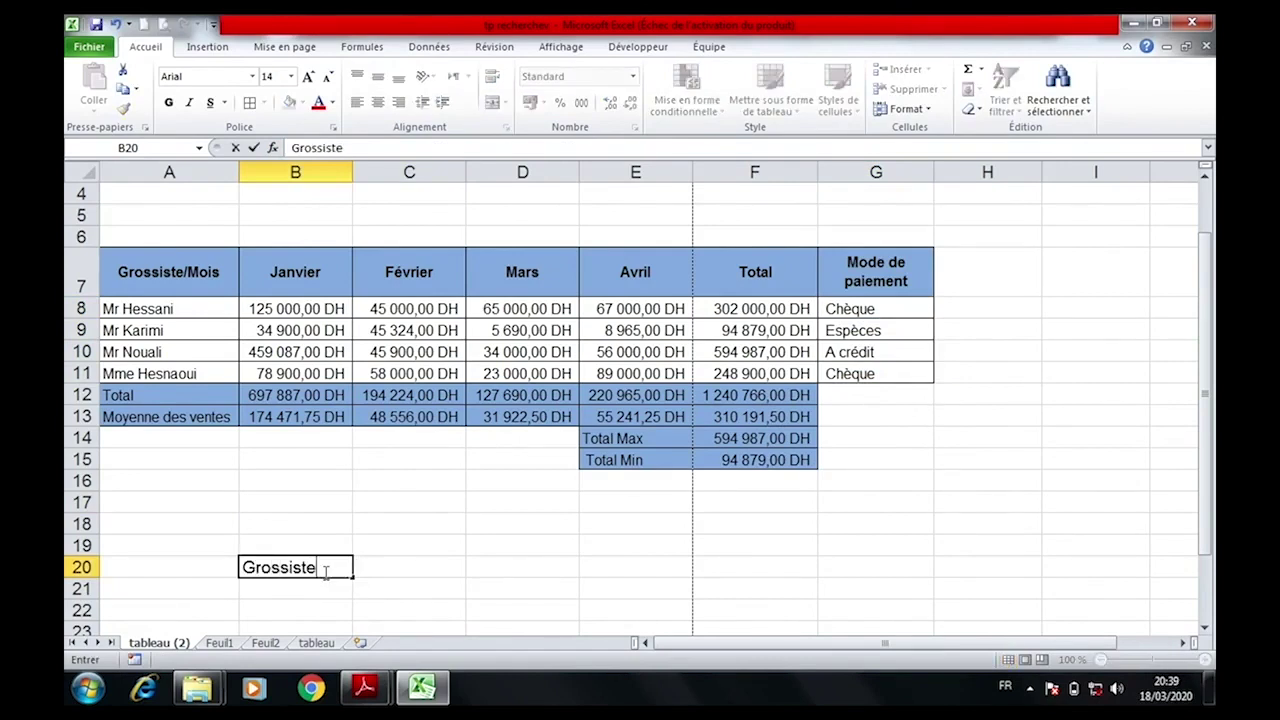
key("Tab")
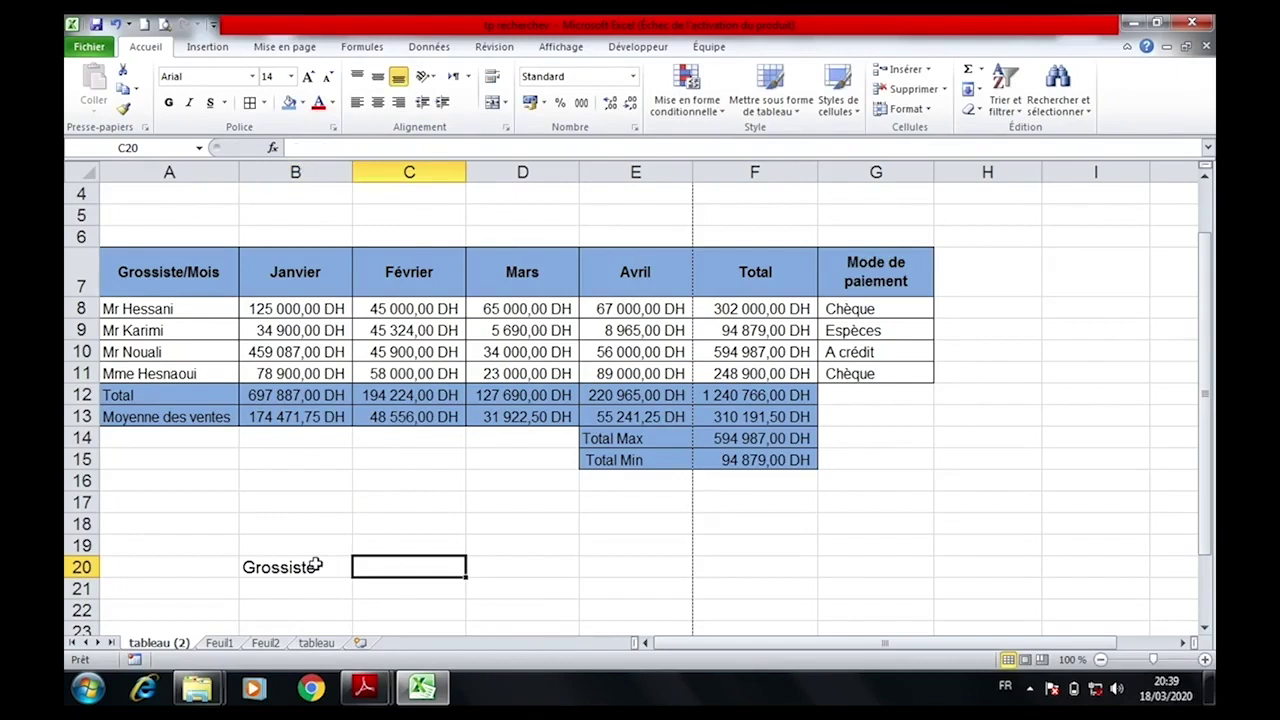
type("Chiffre d")
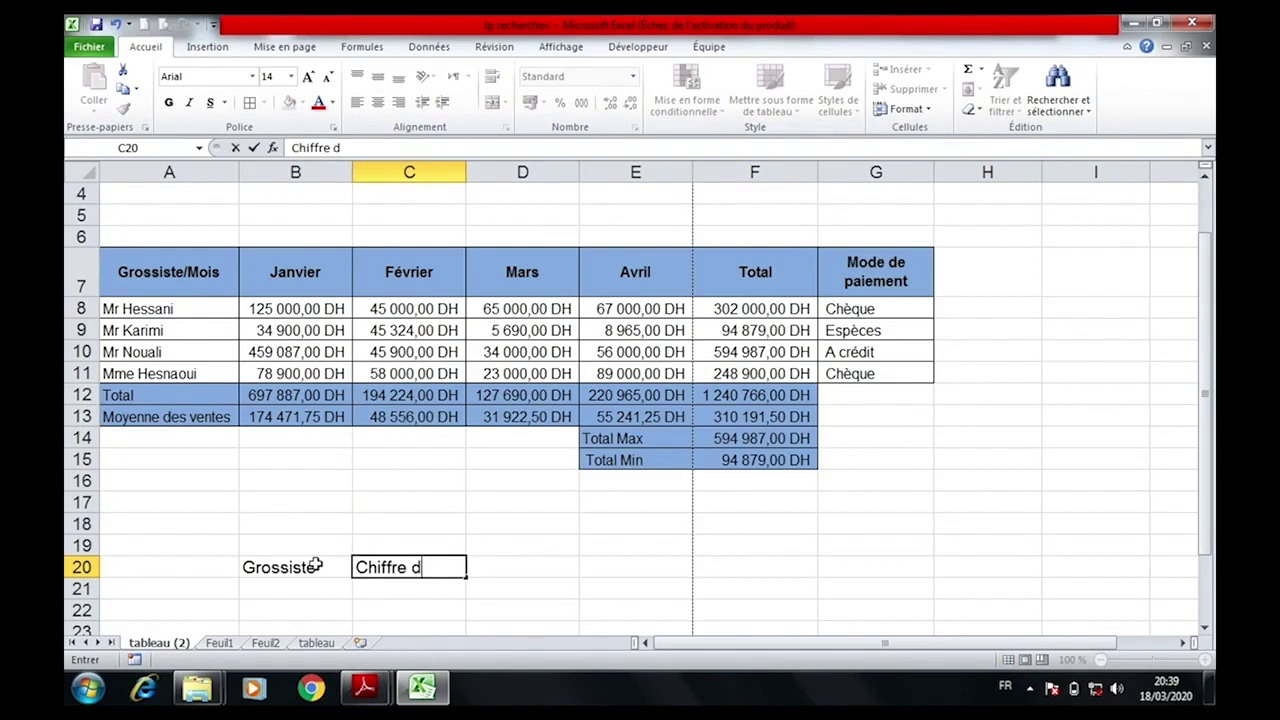
type("'affaires")
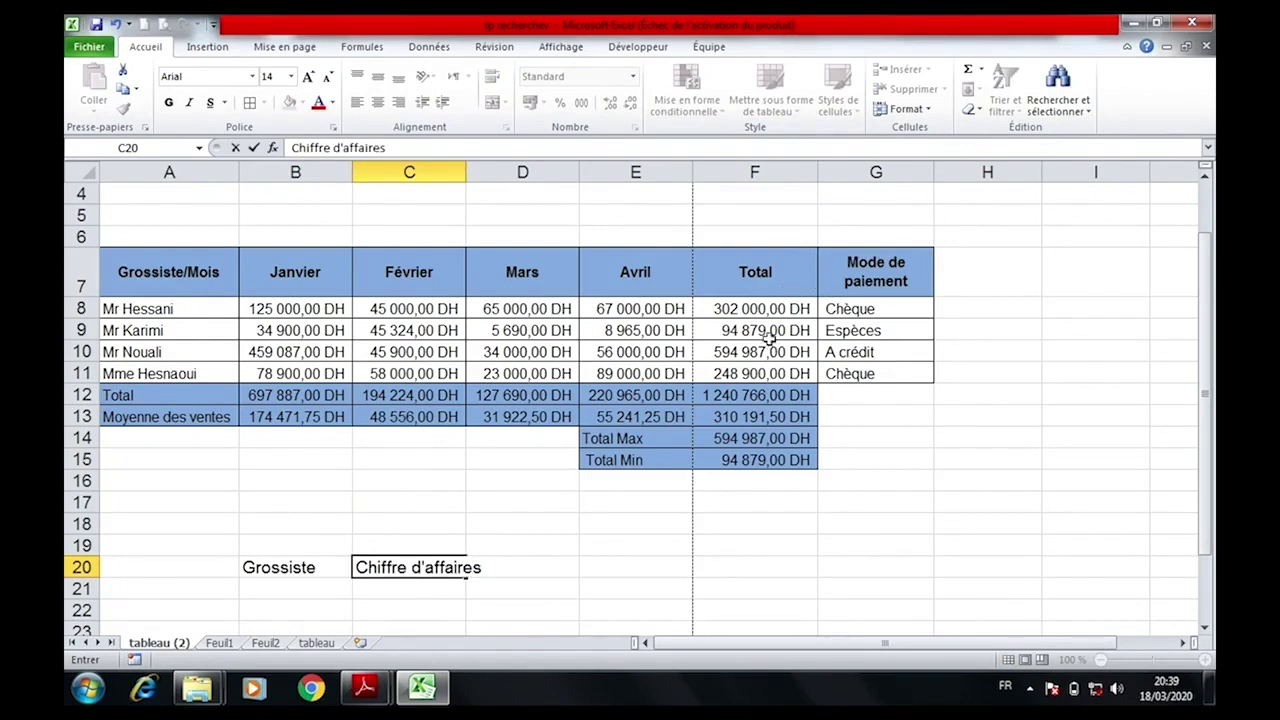
key("Return")
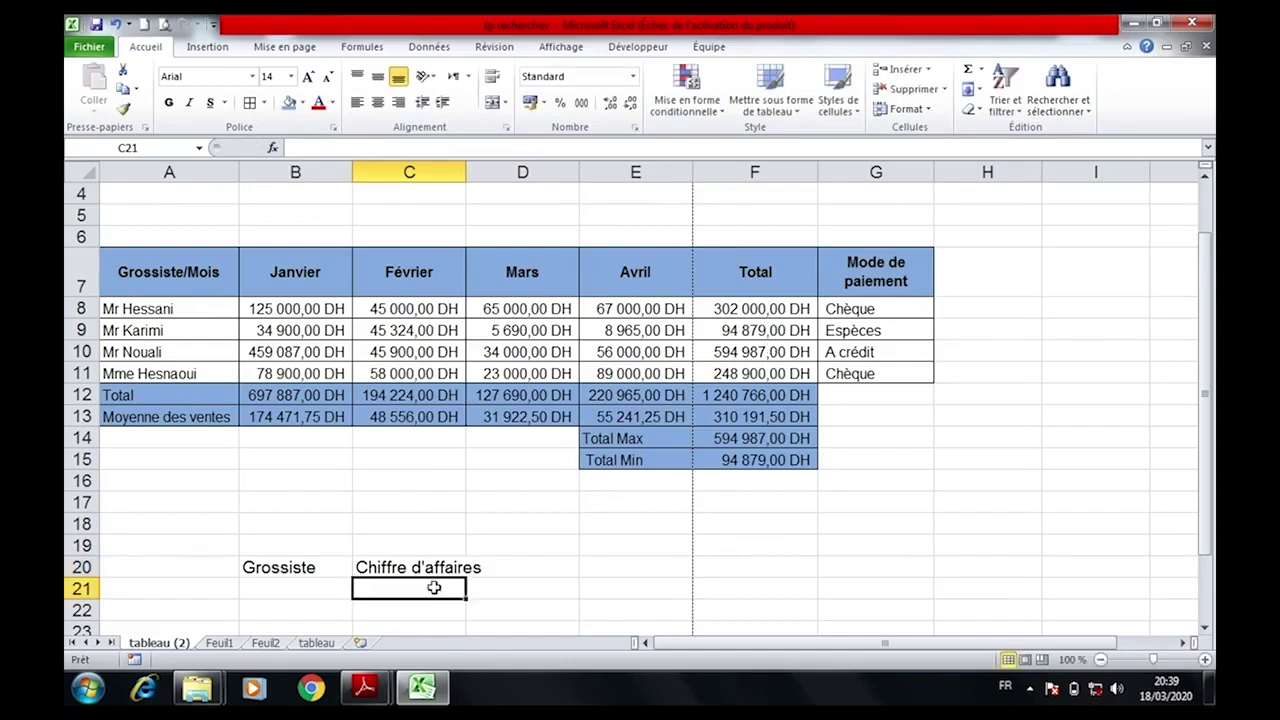
Merge columns C and D separately in rows 20 and 21, and add borders to B20:D21.
left_click_drag(397, 563, 490, 584)
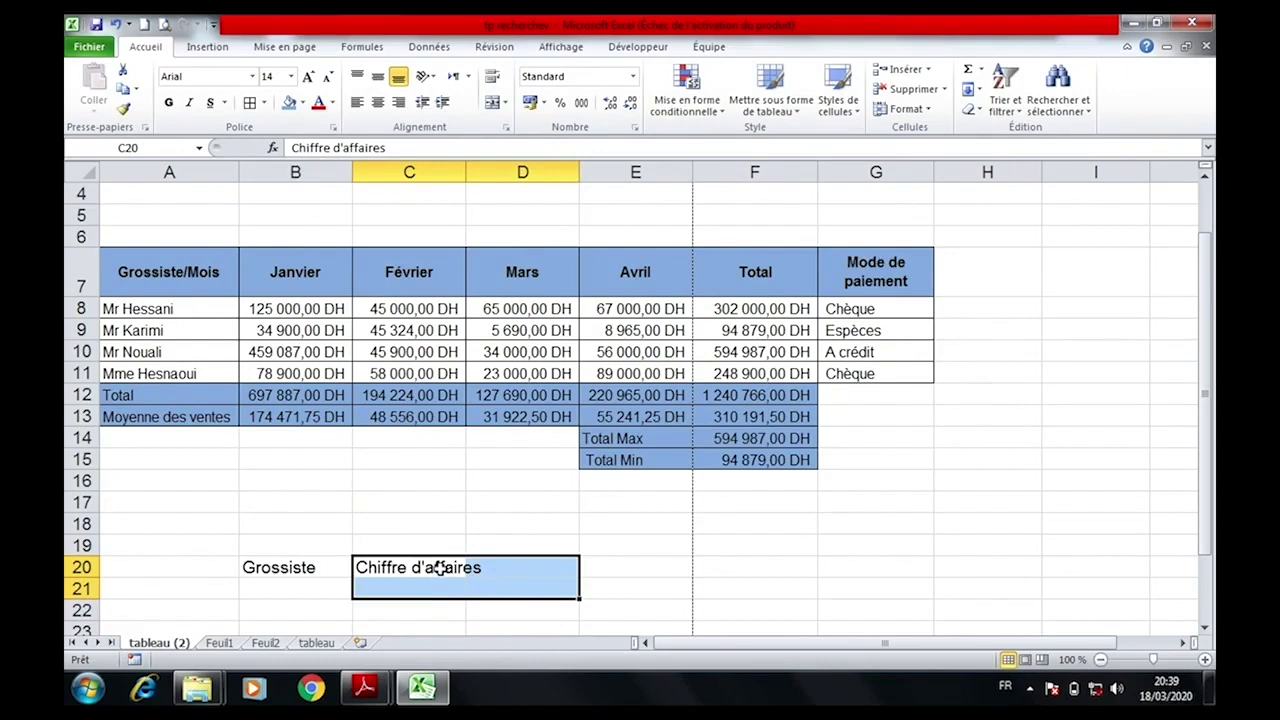
left_click(505, 102)
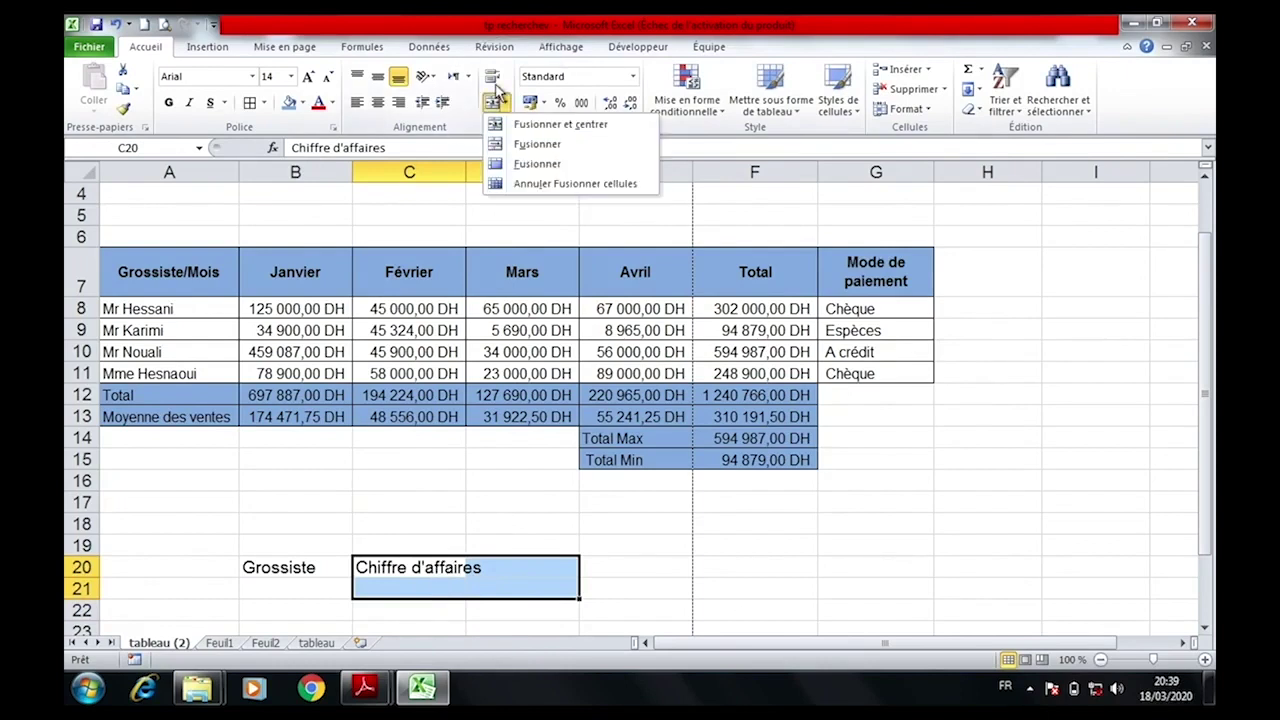
left_click(530, 140)
left_click_drag(289, 565, 450, 580)
left_click(250, 102)
Make the headings in B20:D20 bold and centred with the table's blue fill.
left_click_drag(302, 560, 455, 560)
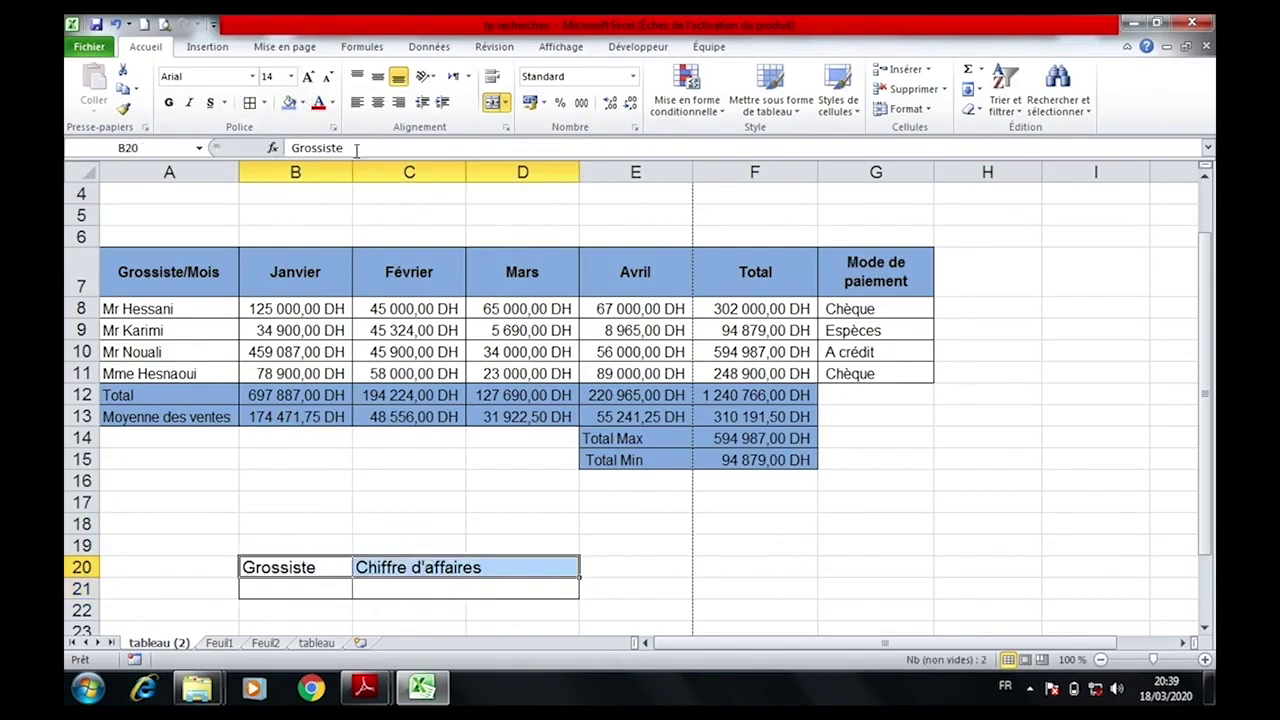
left_click(162, 99)
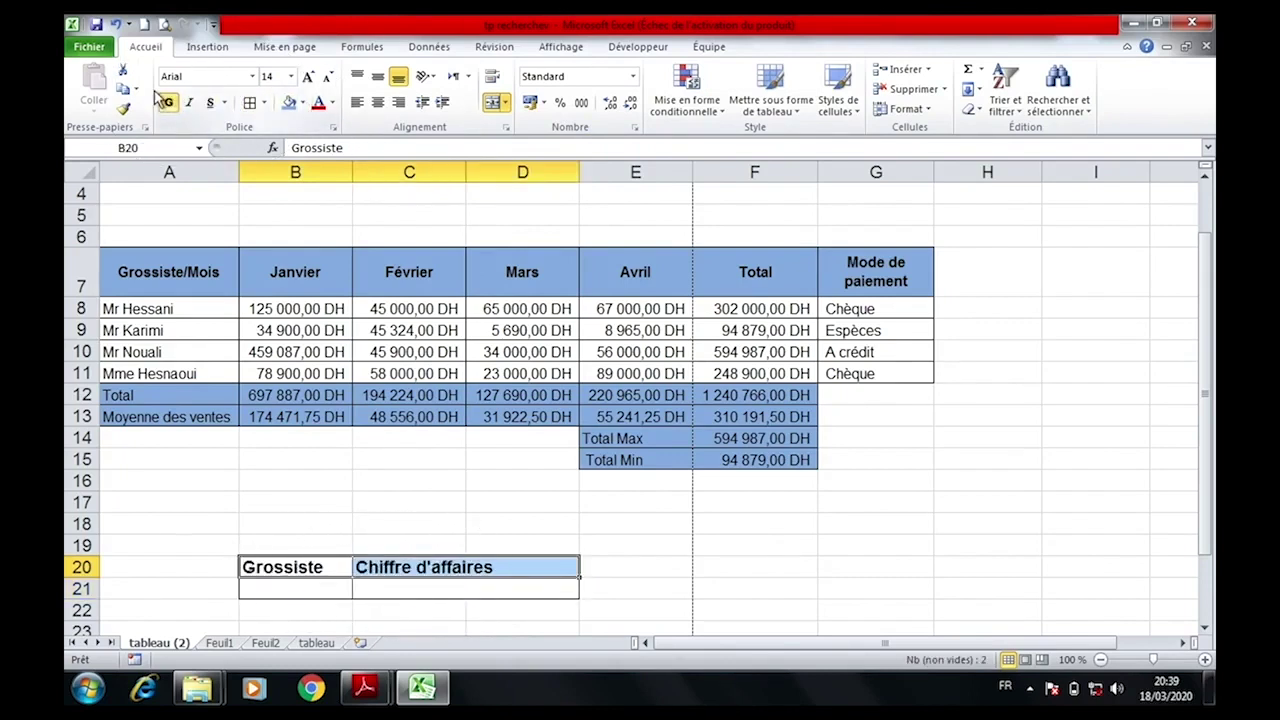
left_click(287, 102)
left_click(377, 102)
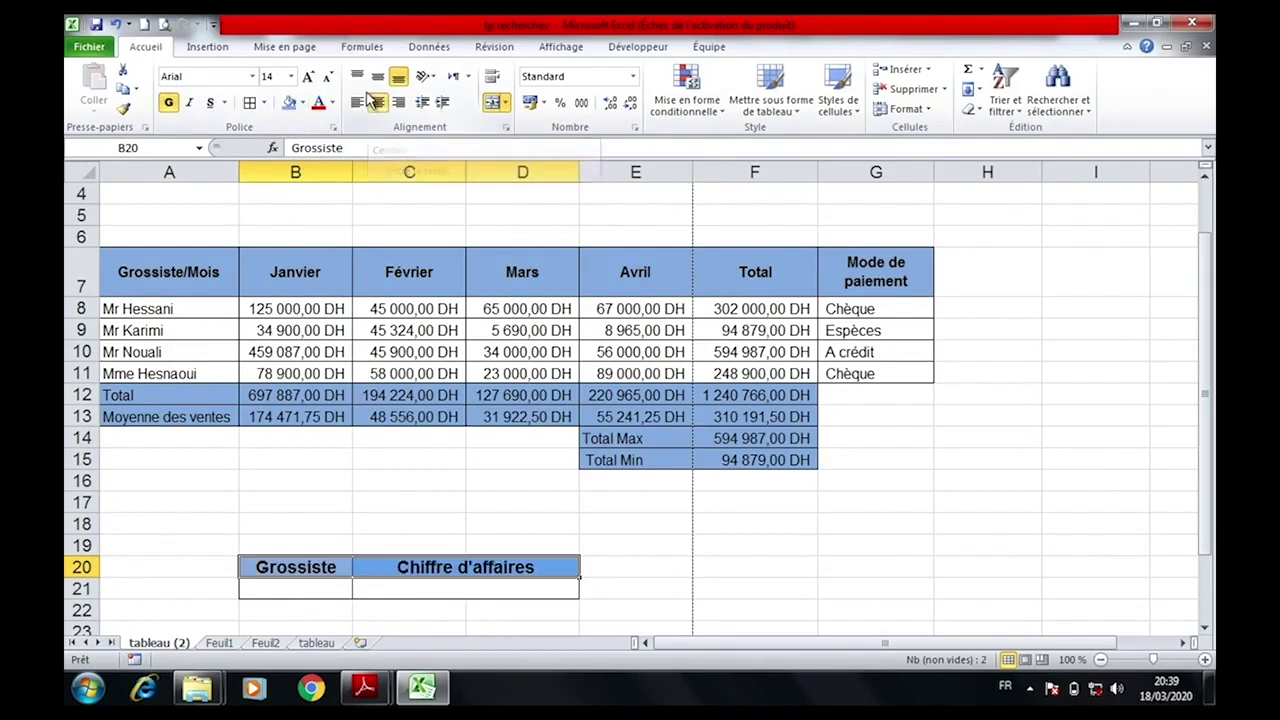
Add data validation to B21 that allows a Liste with the source =$A$8:$A$11.
left_click(302, 585)
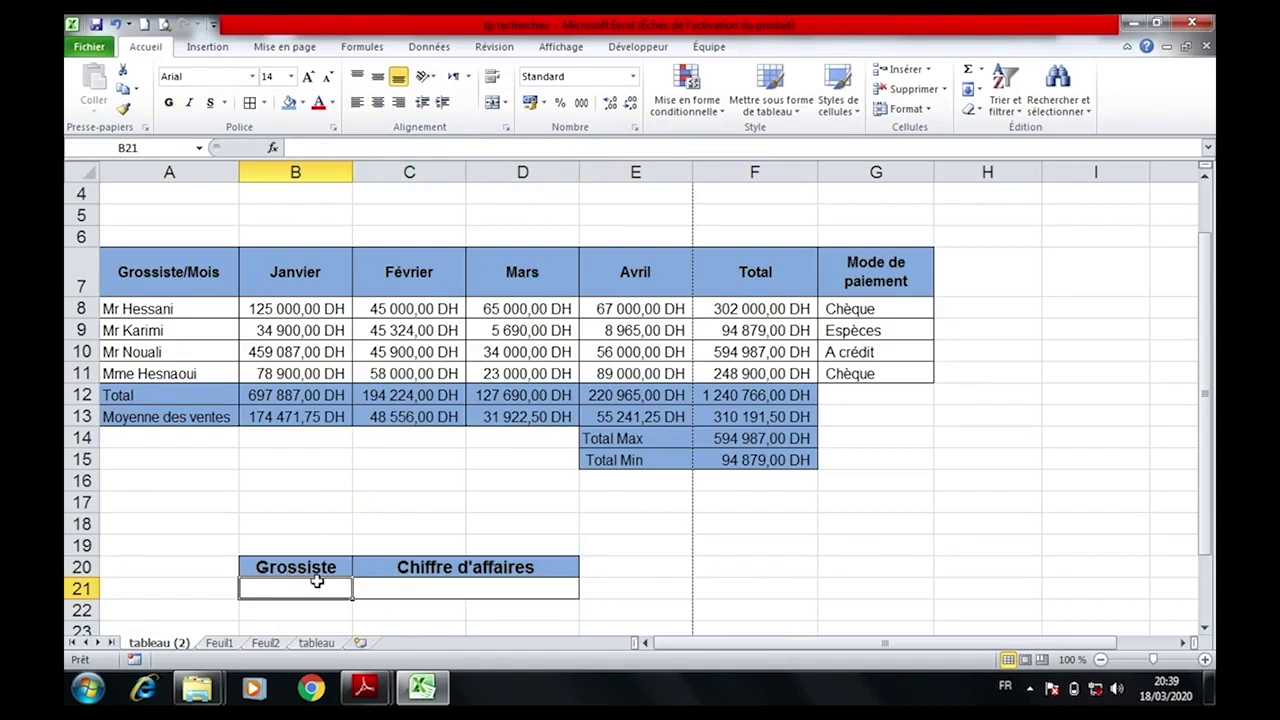
left_click(429, 46)
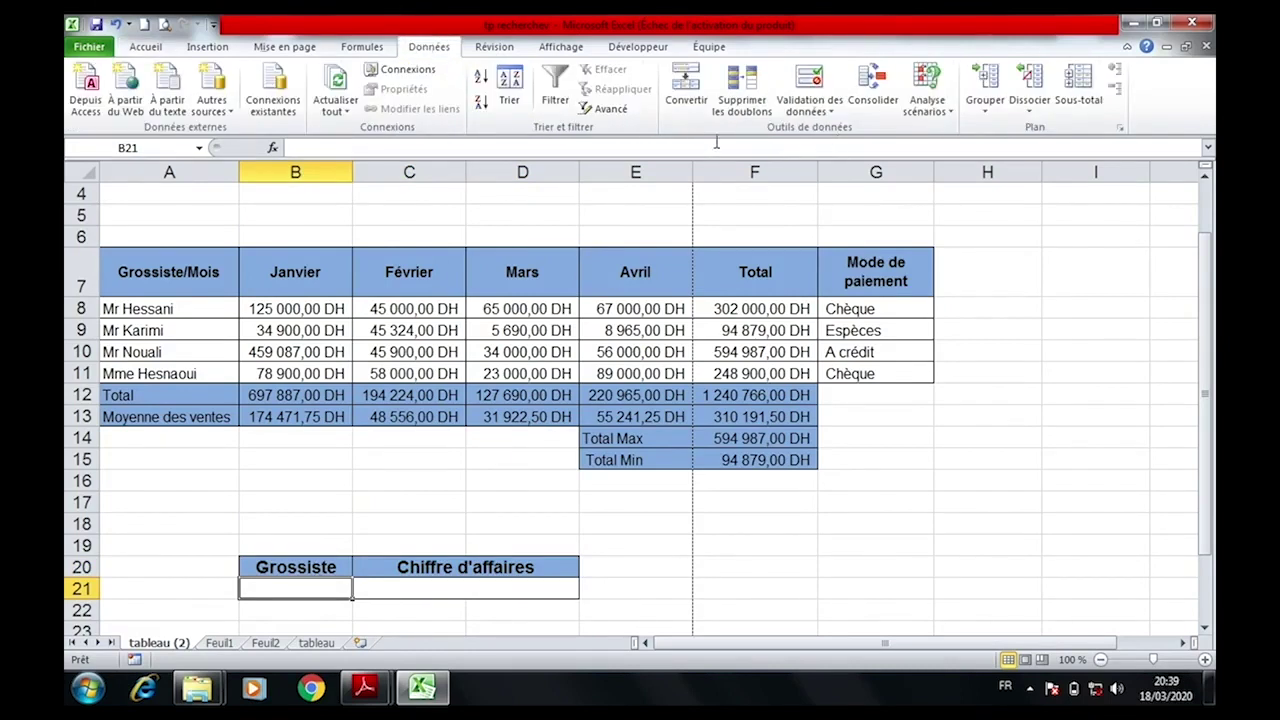
left_click(810, 95)
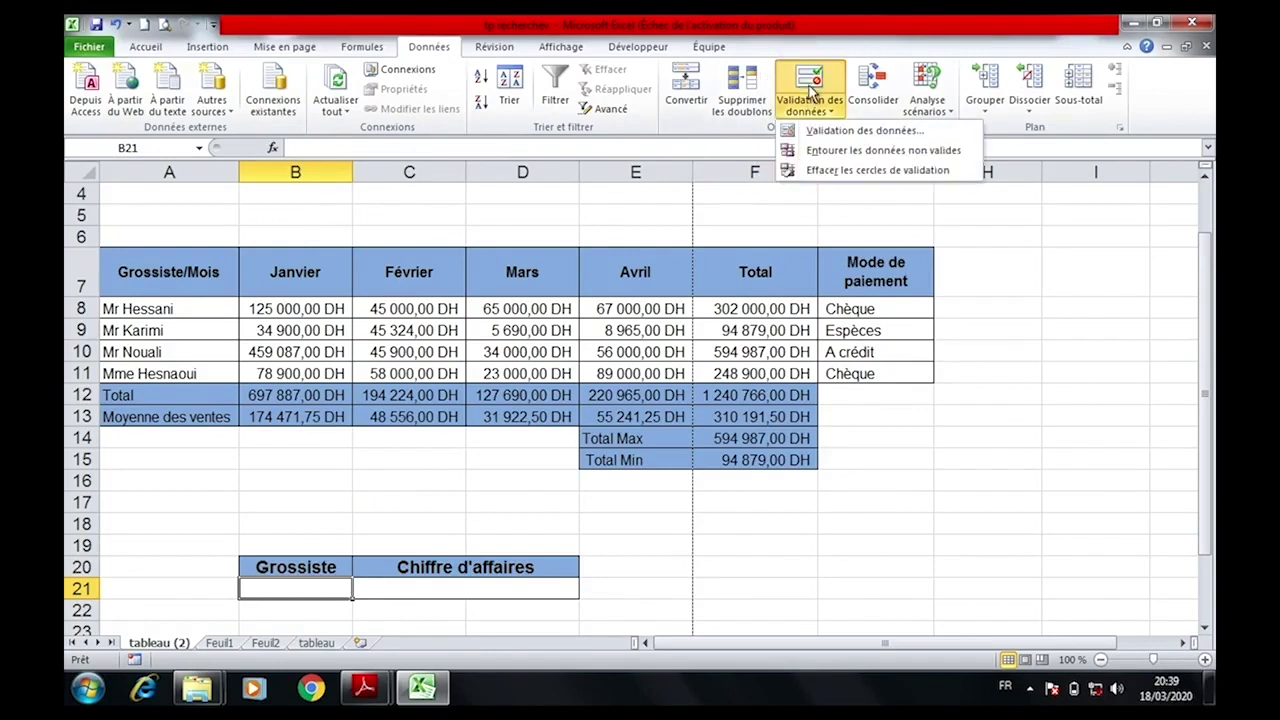
left_click(824, 130)
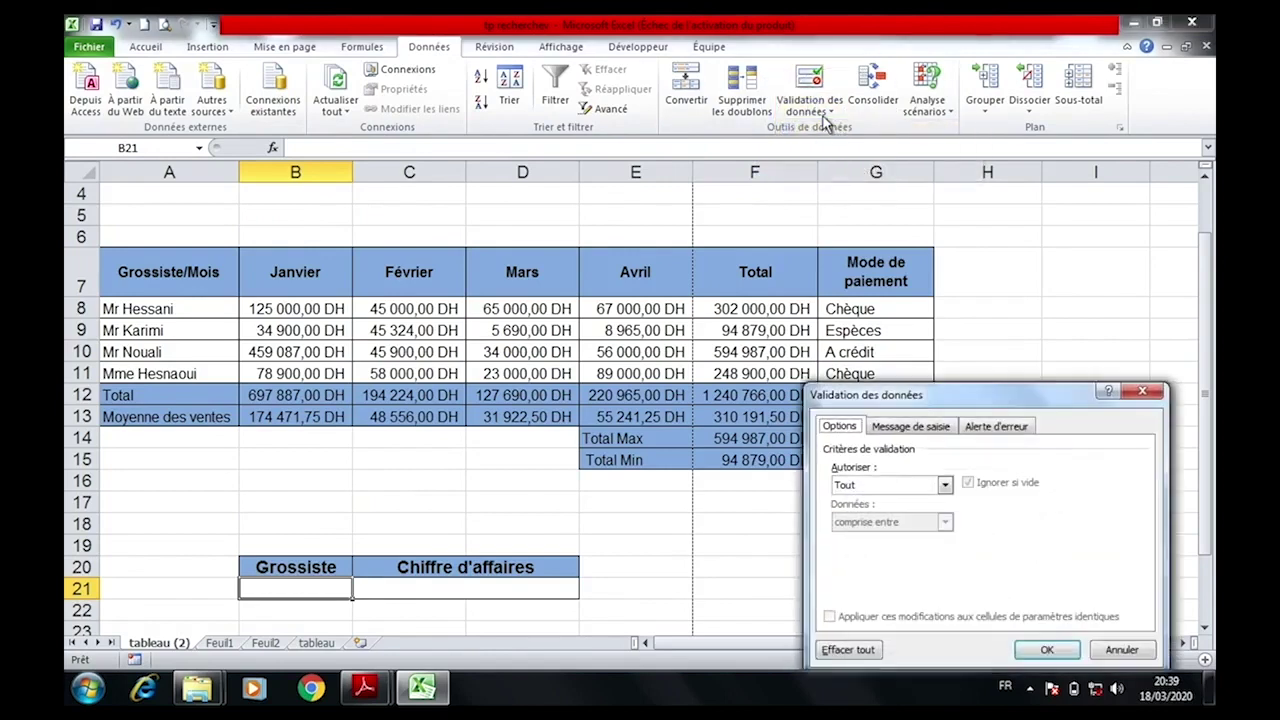
left_click(895, 484)
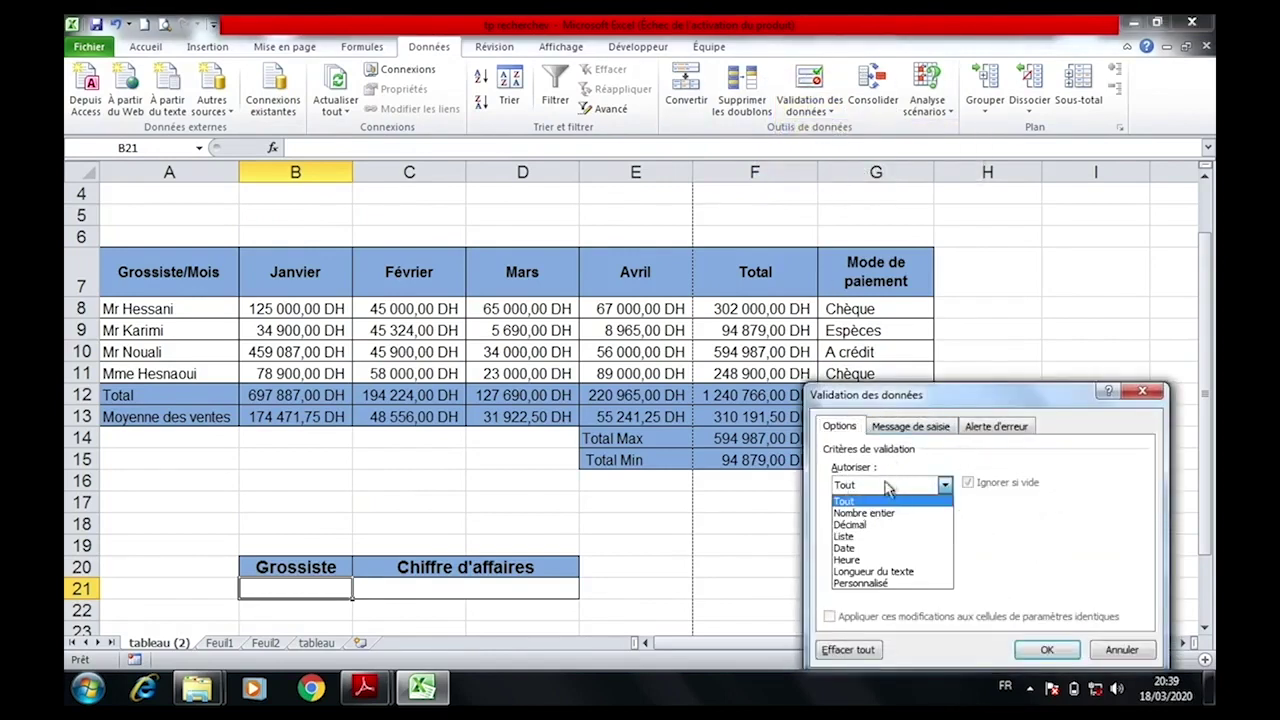
left_click(874, 525)
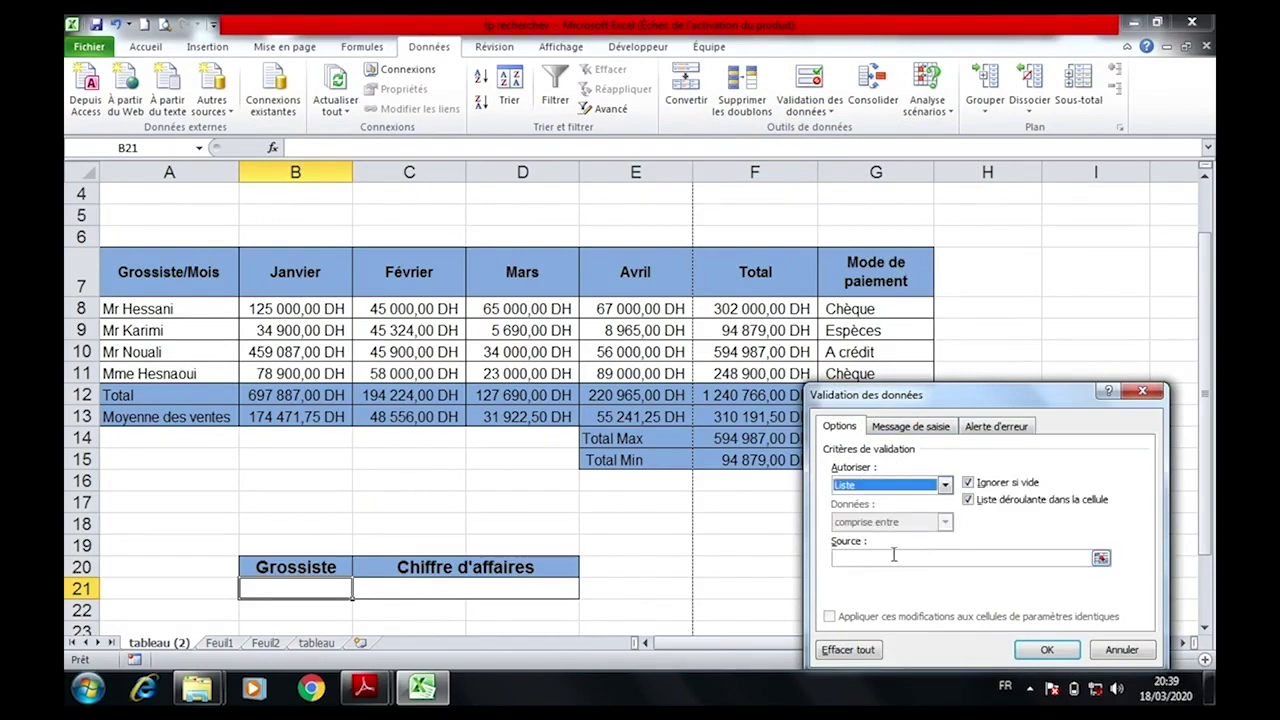
left_click(1100, 557)
left_click_drag(975, 380, 1000, 444)
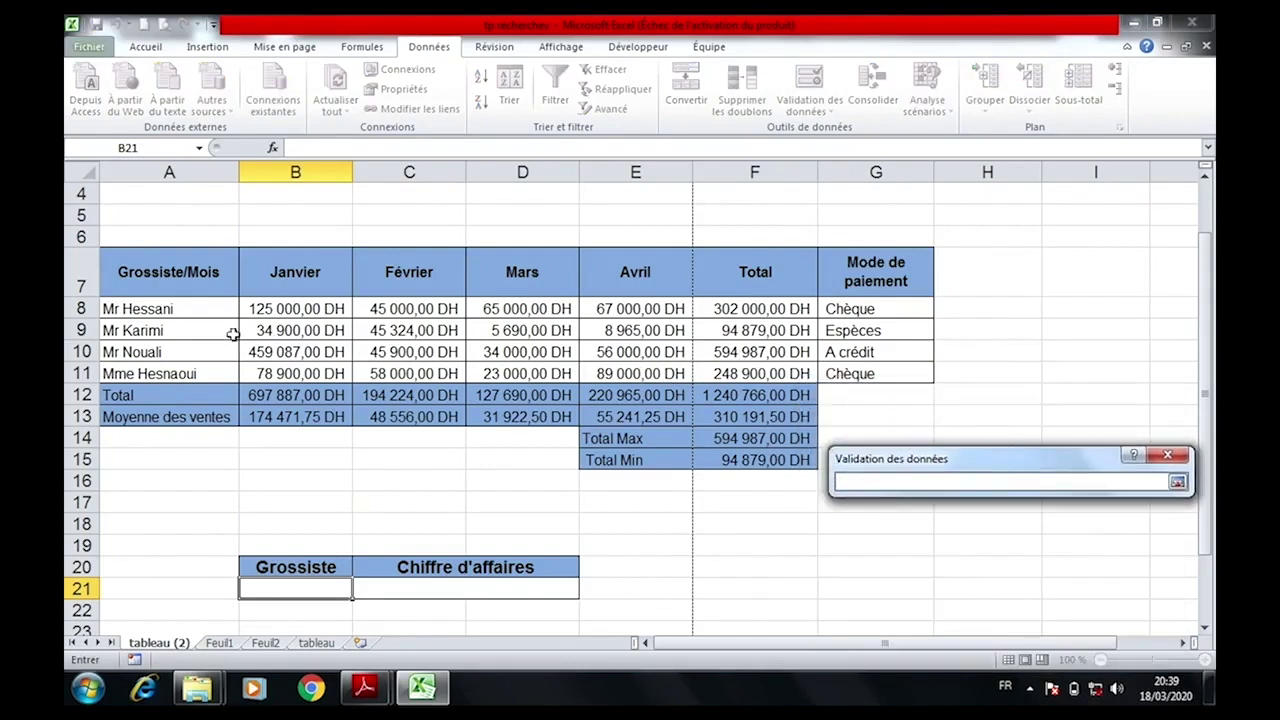
left_click_drag(177, 297, 184, 366)
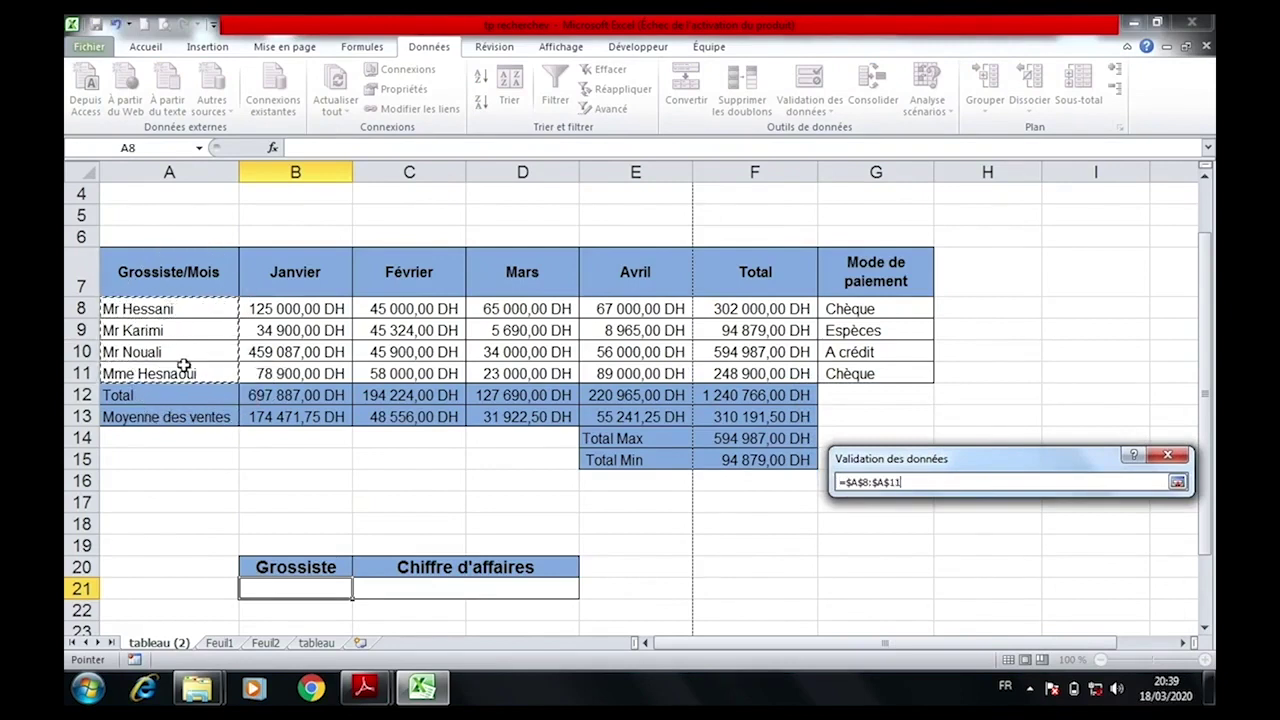
left_click(1177, 482)
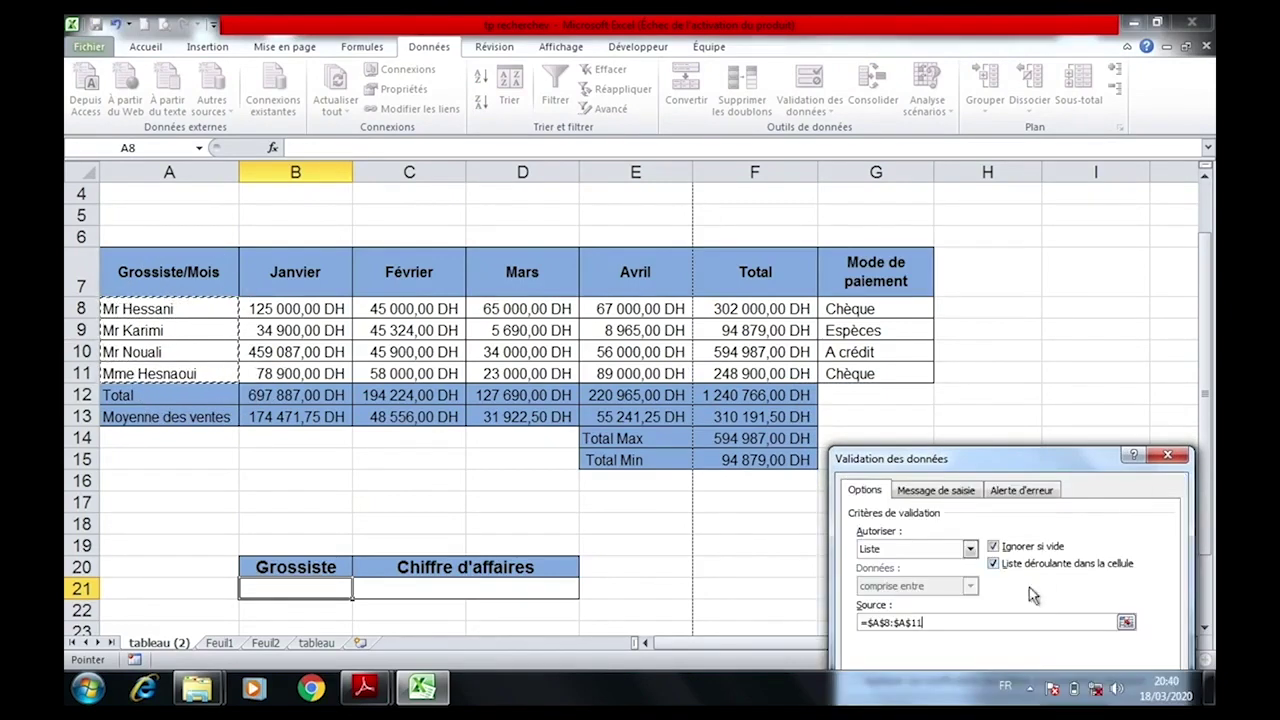
left_click_drag(1049, 452, 1050, 292)
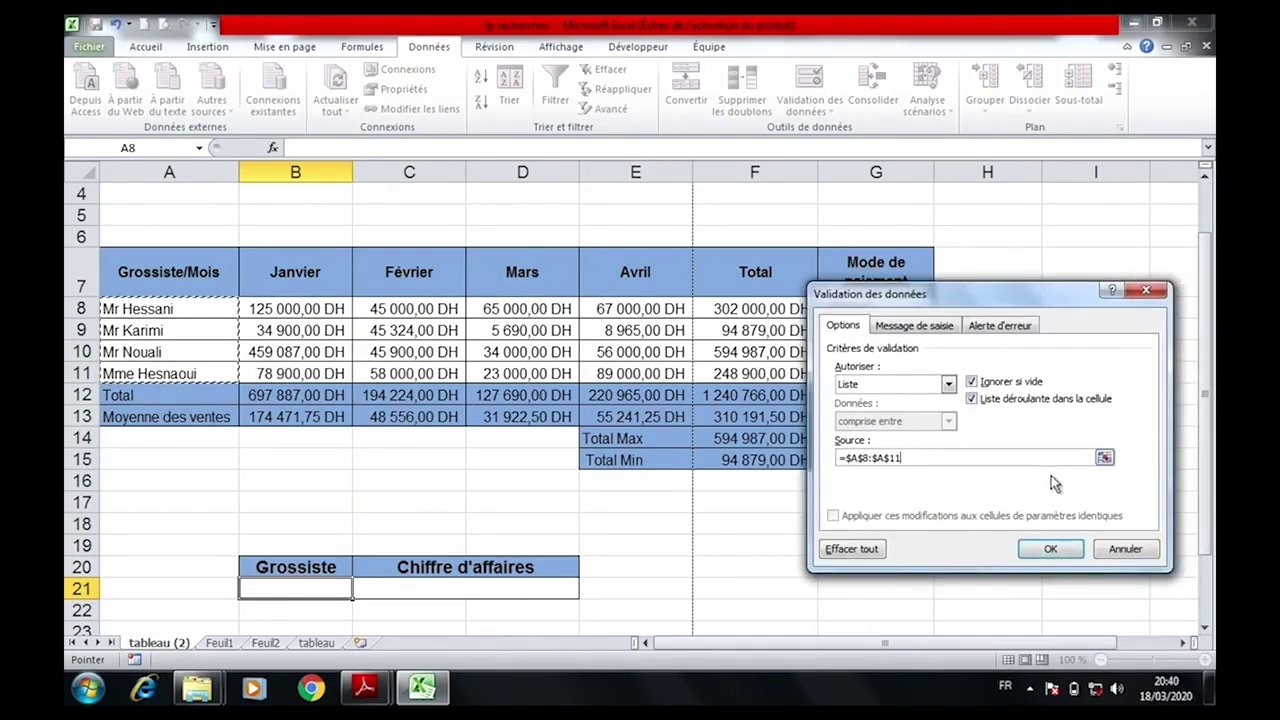
left_click(1050, 548)
Try the drop-down list in B21 with the second wholesaler and leave the third wholesaler selected.
left_click(357, 588)
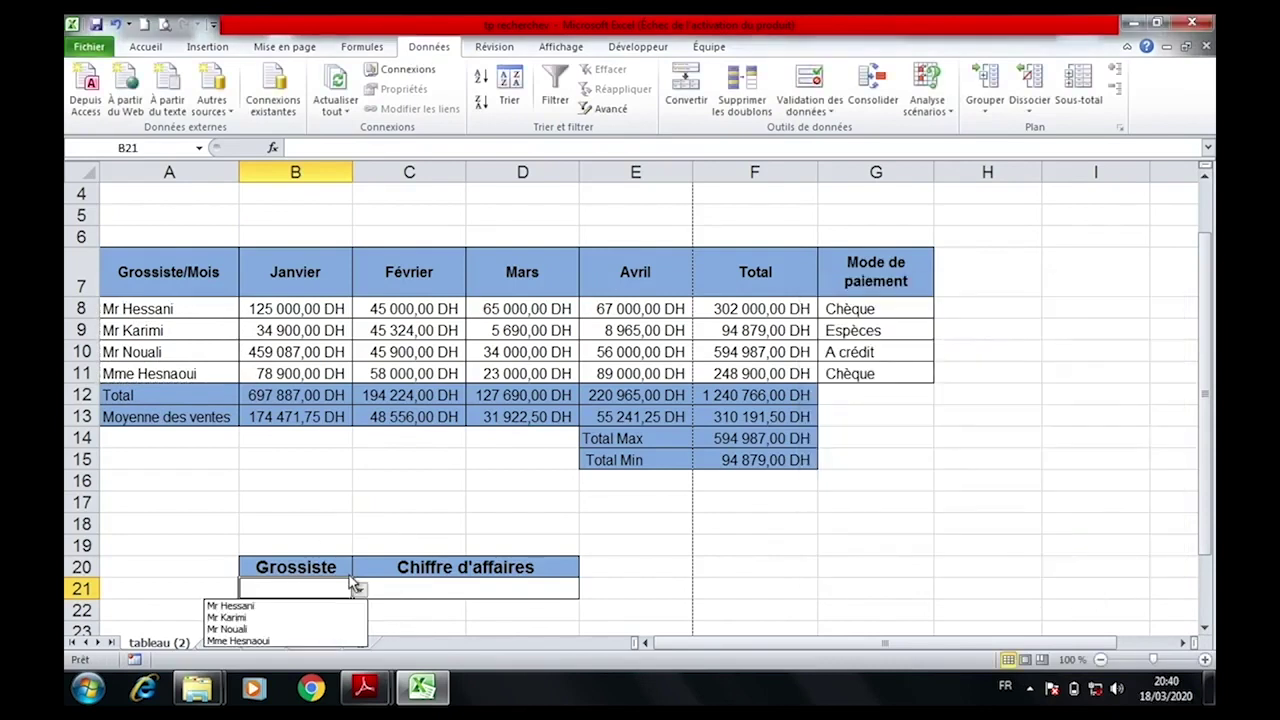
left_click(290, 617)
left_click(357, 588)
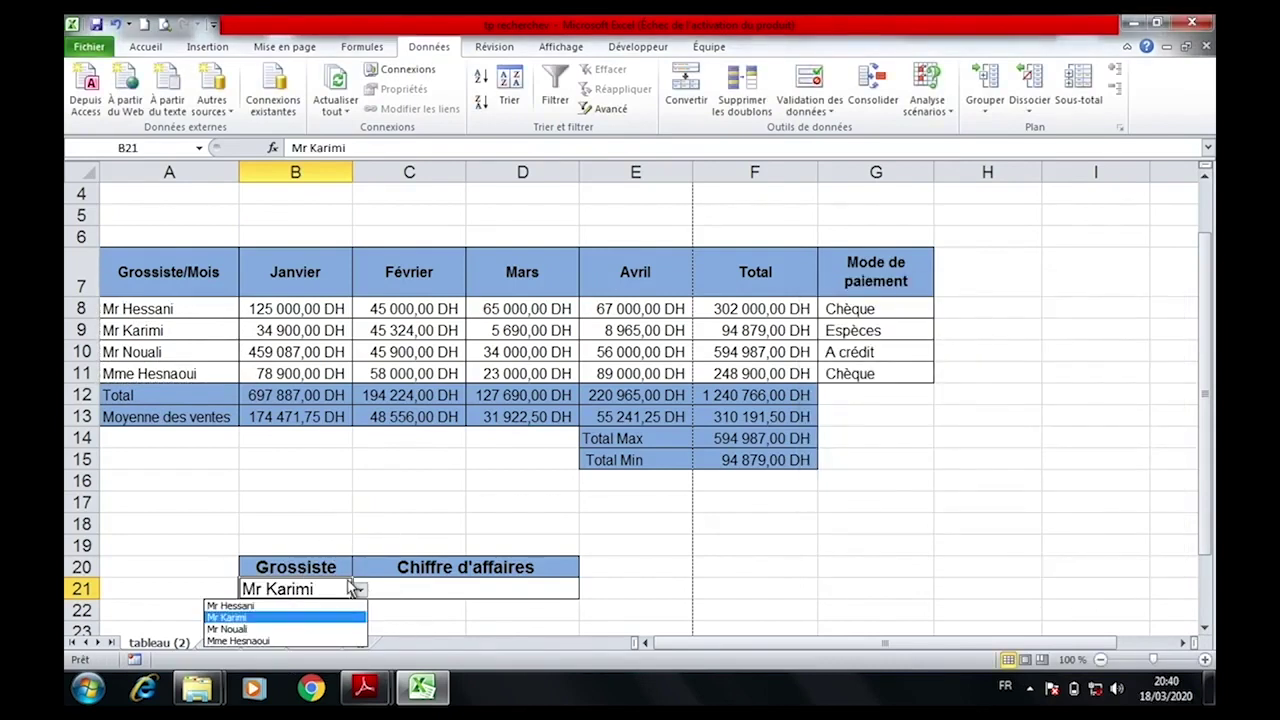
left_click(310, 628)
Search for the function recherchev and insert RECHERCHEV in the merged cell C21.
left_click(402, 588)
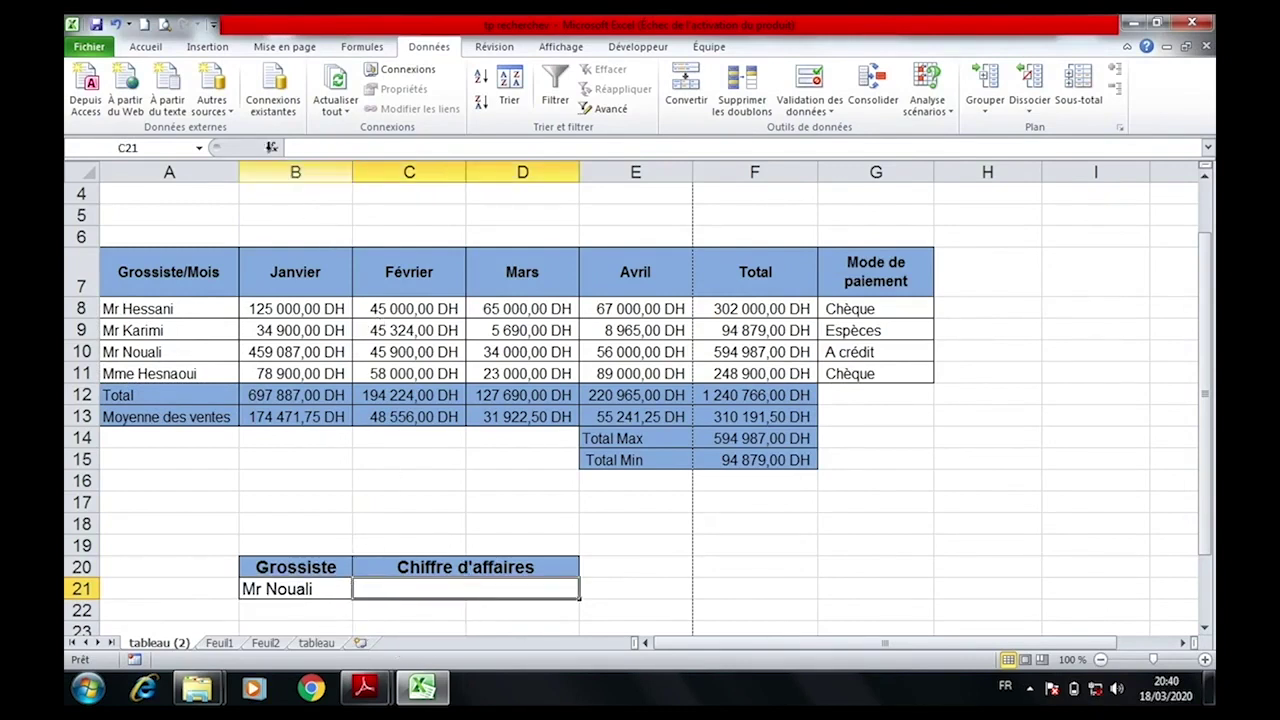
left_click(270, 147)
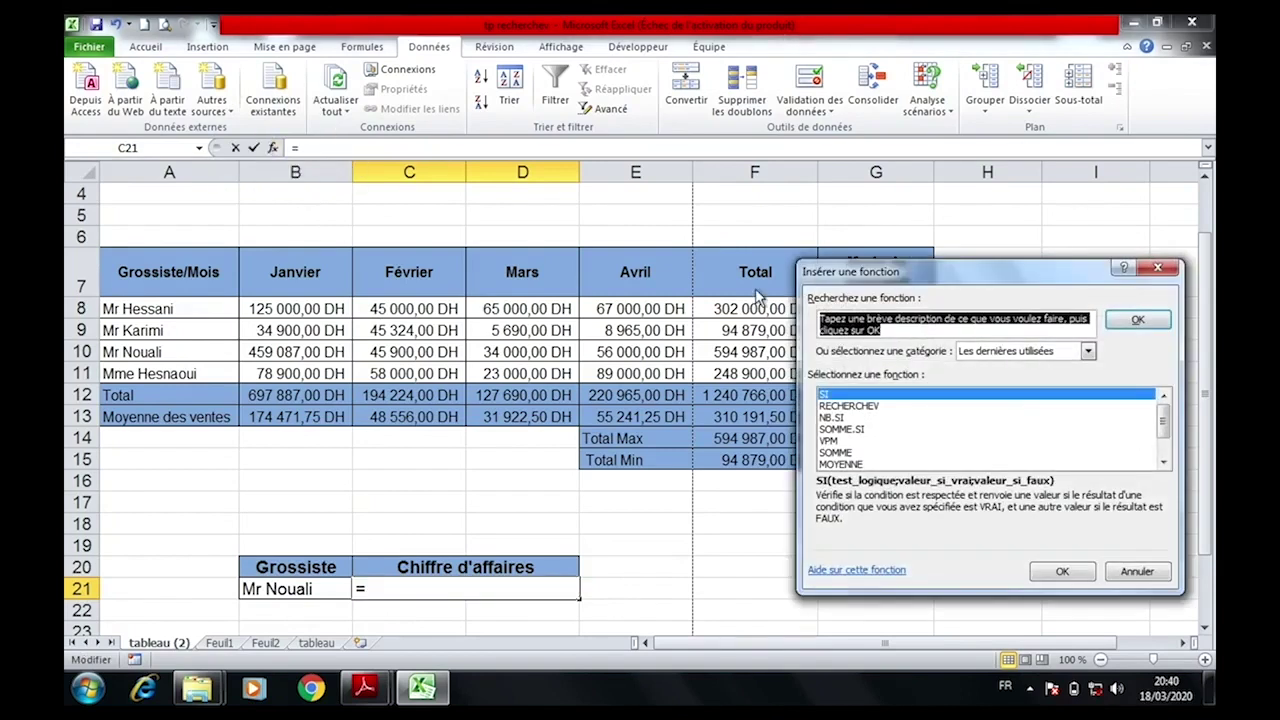
left_click(930, 333)
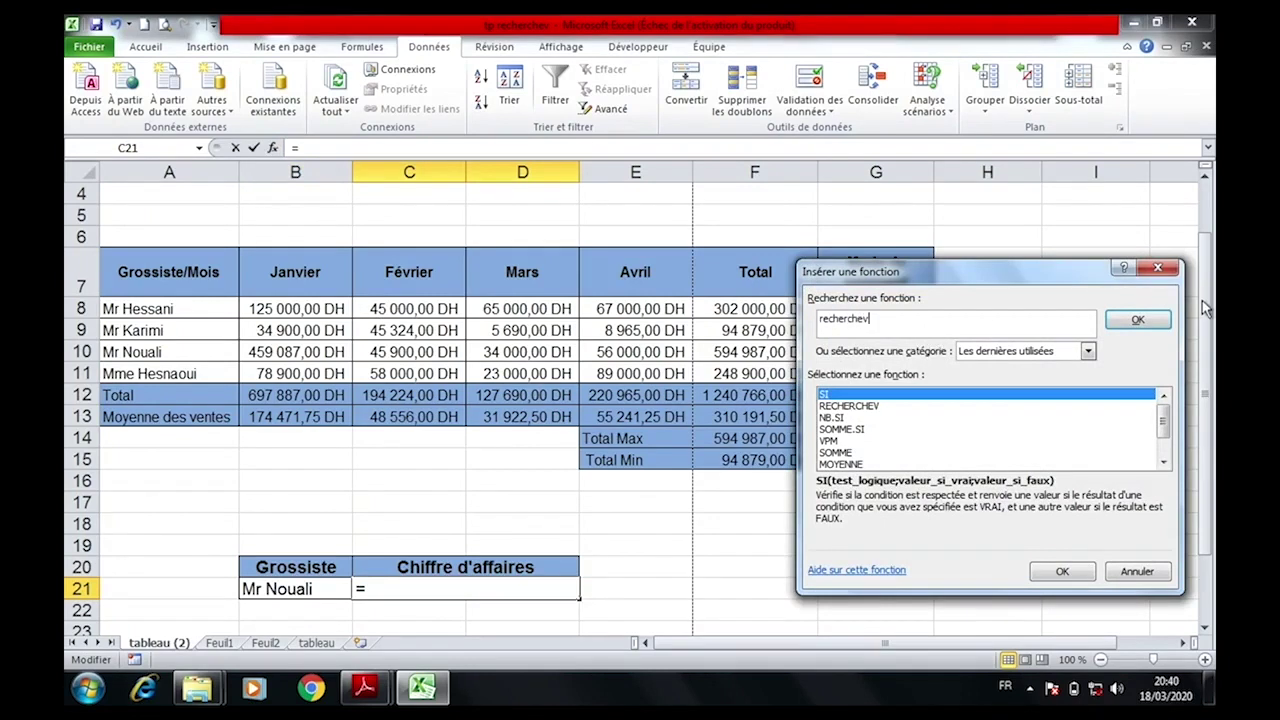
left_click(1142, 320)
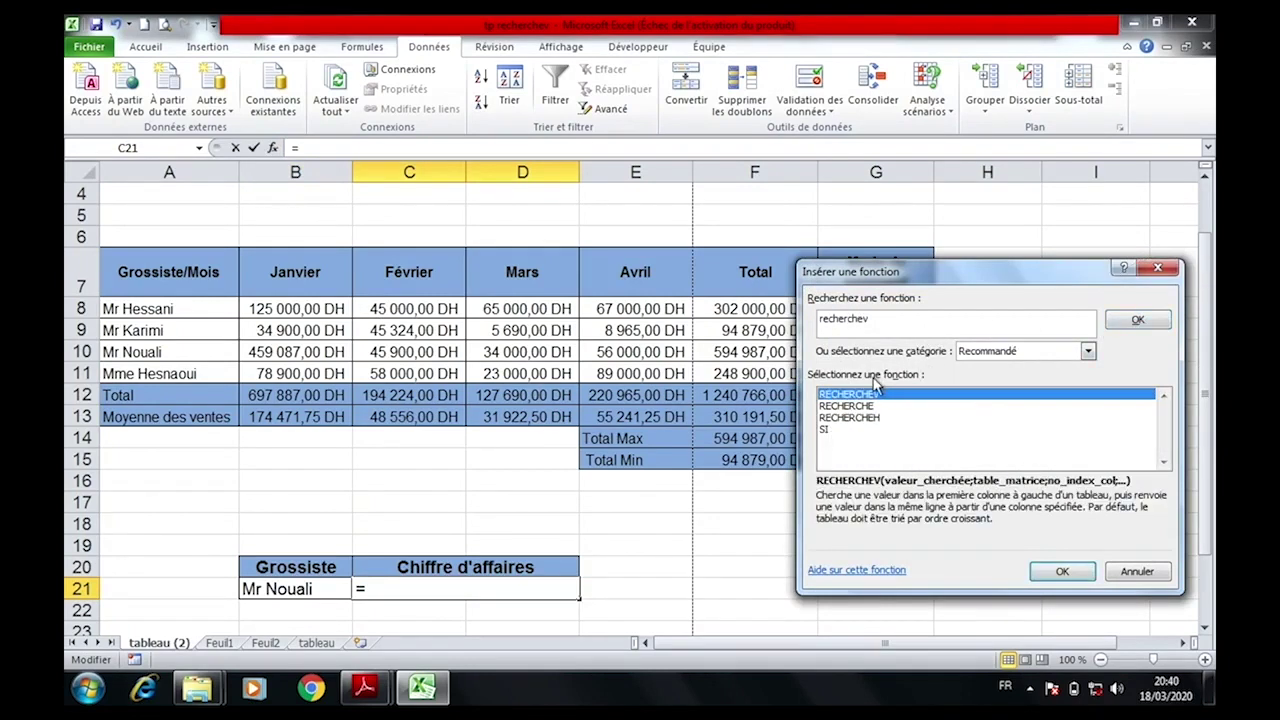
left_click(1055, 568)
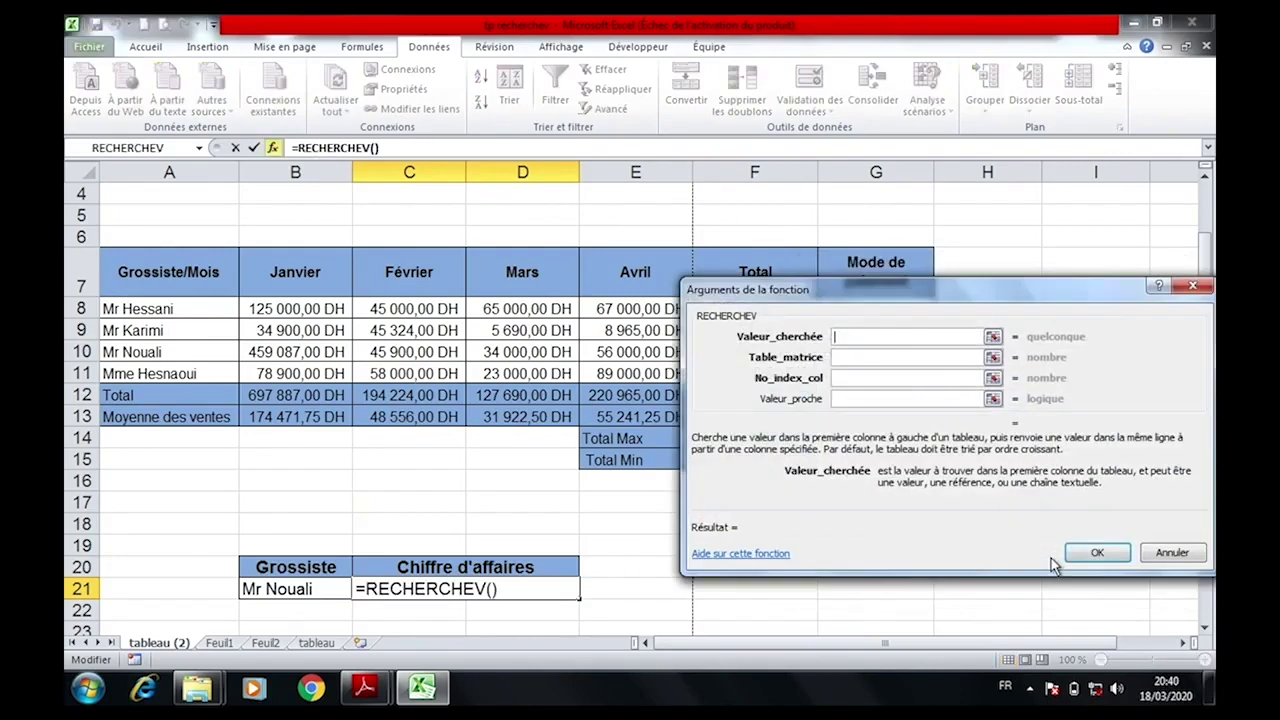
Set RECHERCHEV's Valeur_cherchée to B21 and its Table_matrice to the sales table range A7:G11.
left_click_drag(948, 298, 672, 242)
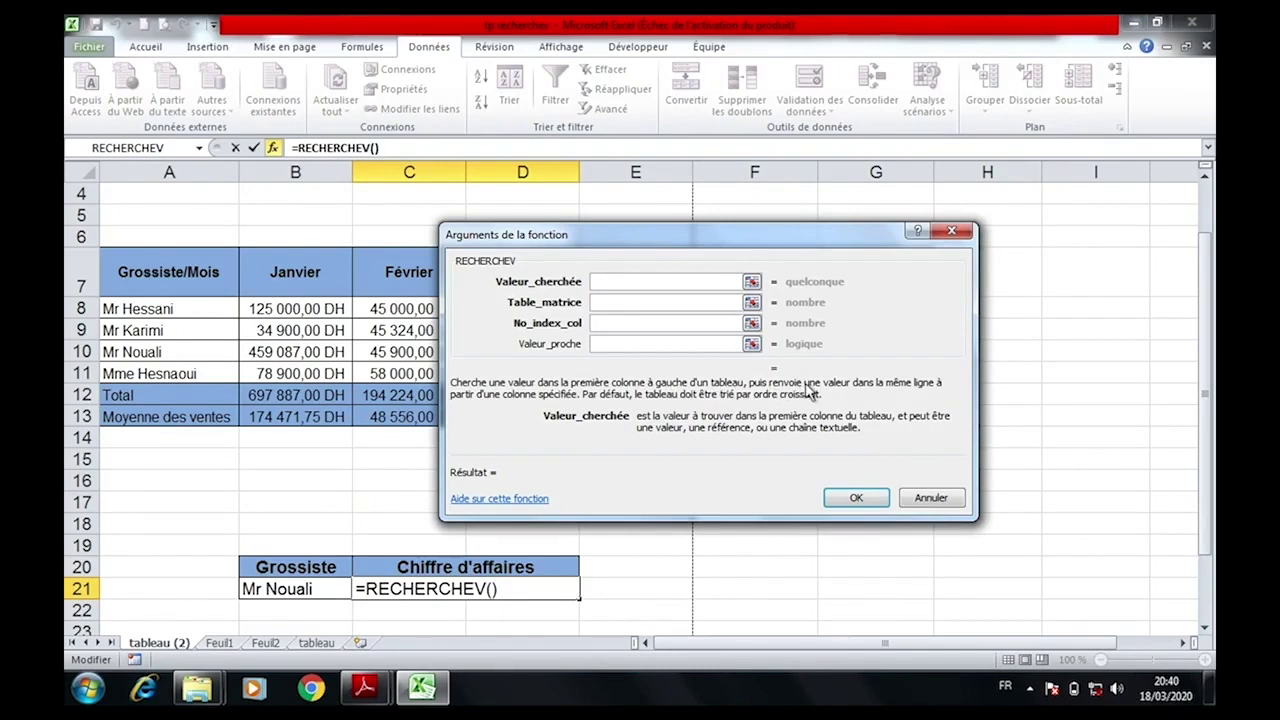
left_click(665, 220)
left_click_drag(665, 220, 800, 262)
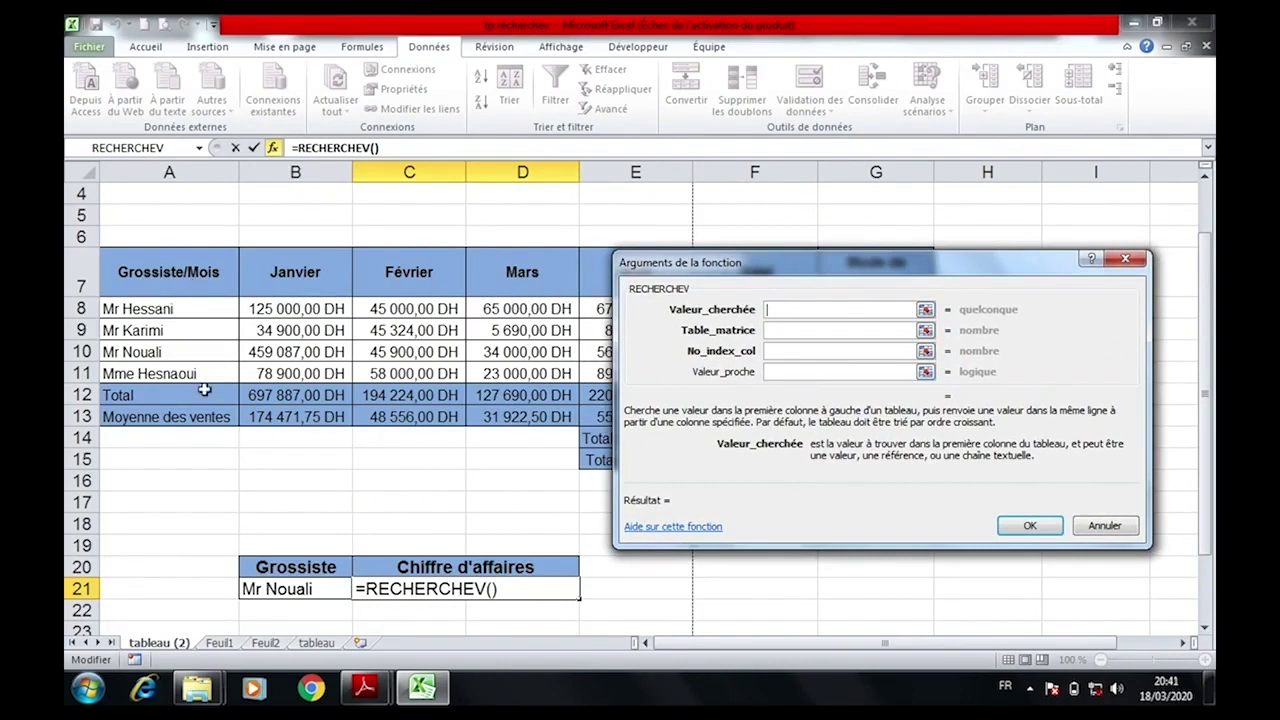
left_click(320, 584)
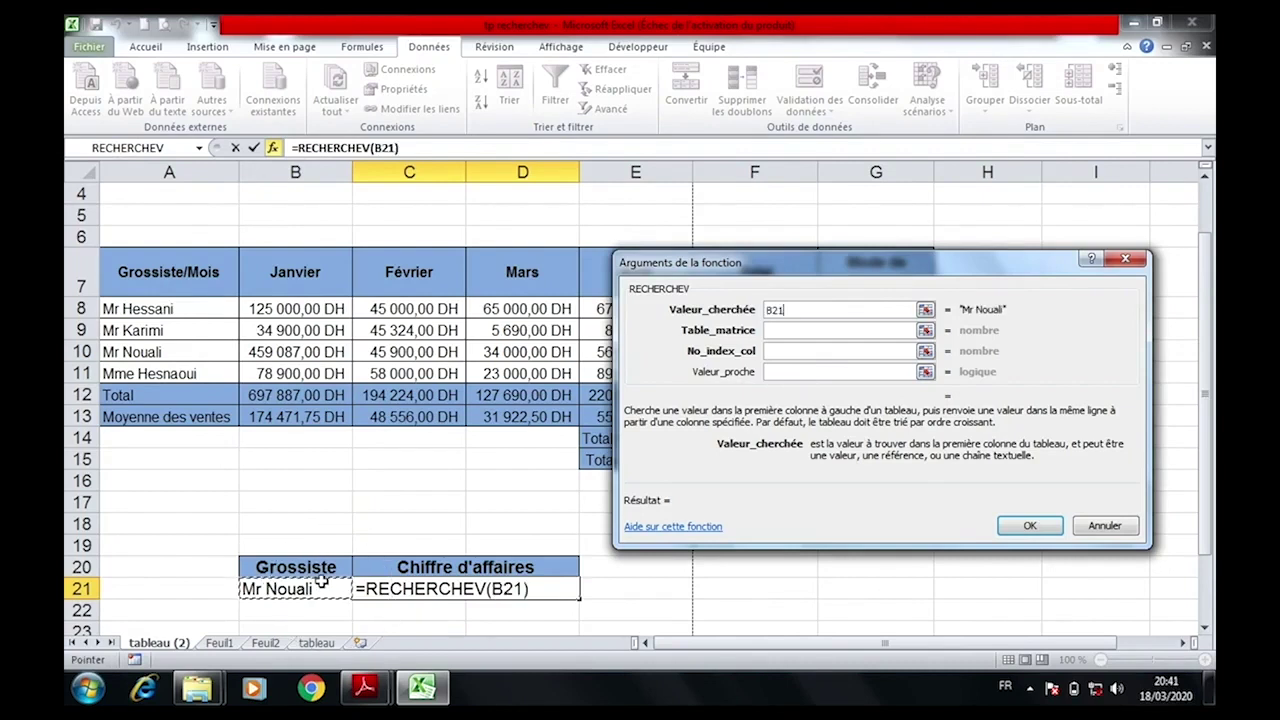
left_click(830, 333)
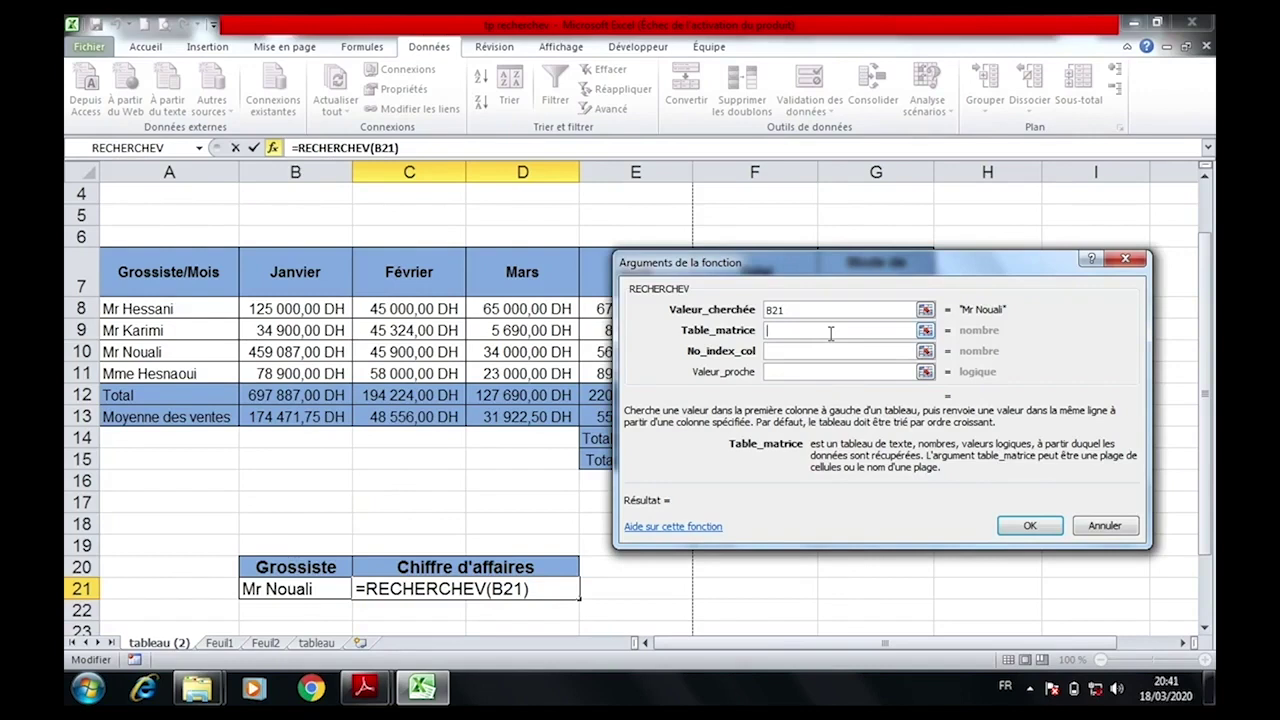
left_click_drag(189, 276, 835, 370)
Set No_index_col to 6 and Valeur_proche to 0, completing the RECHERCHEV formula in C21.
left_click(785, 351)
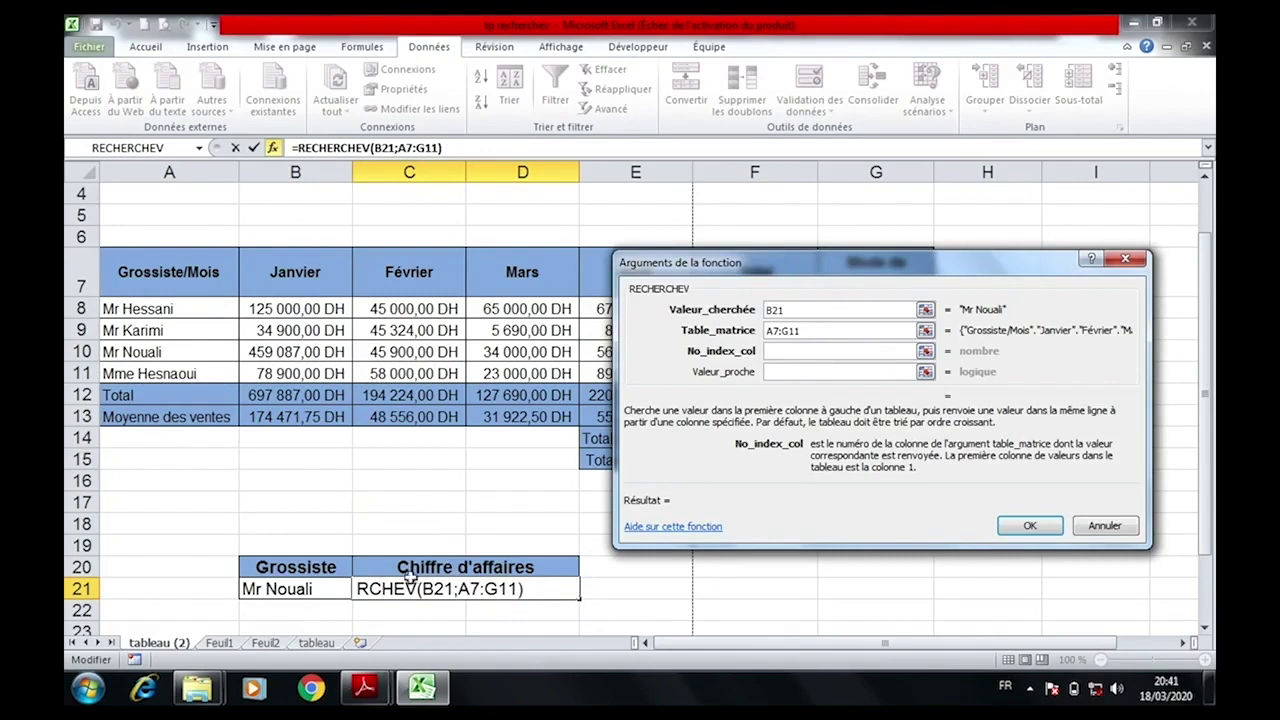
left_click_drag(837, 265, 1109, 305)
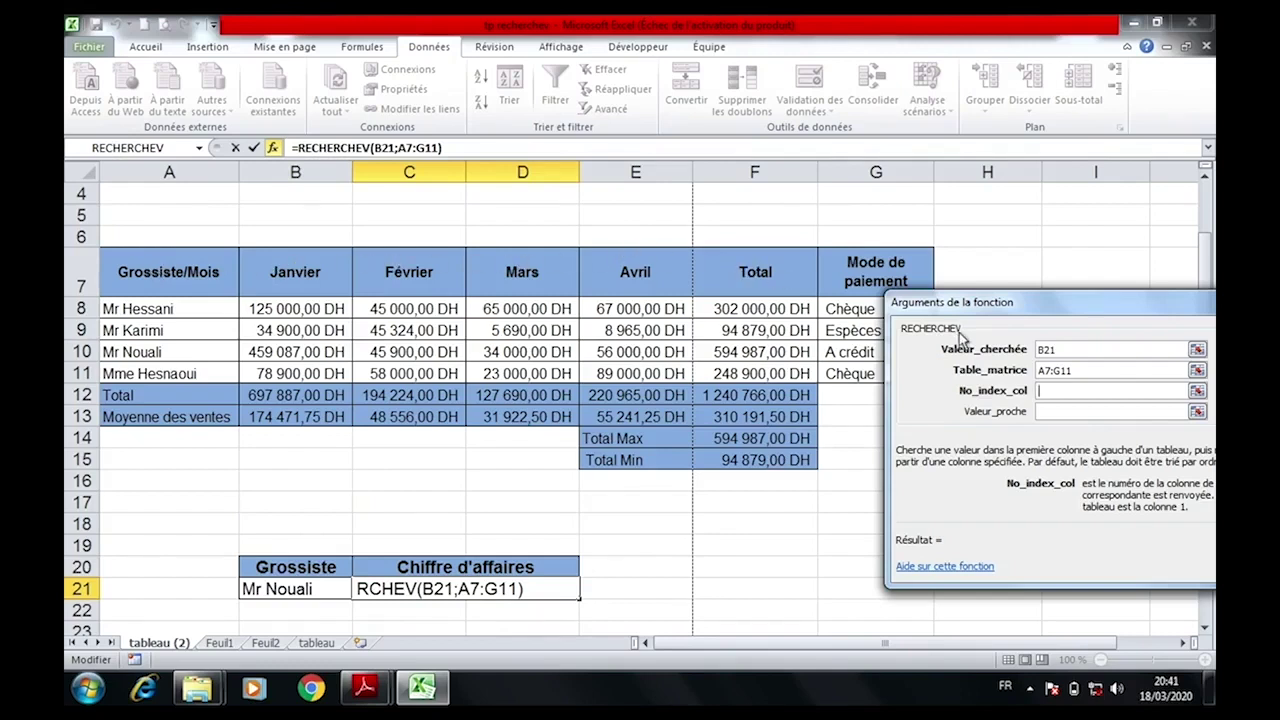
type("6")
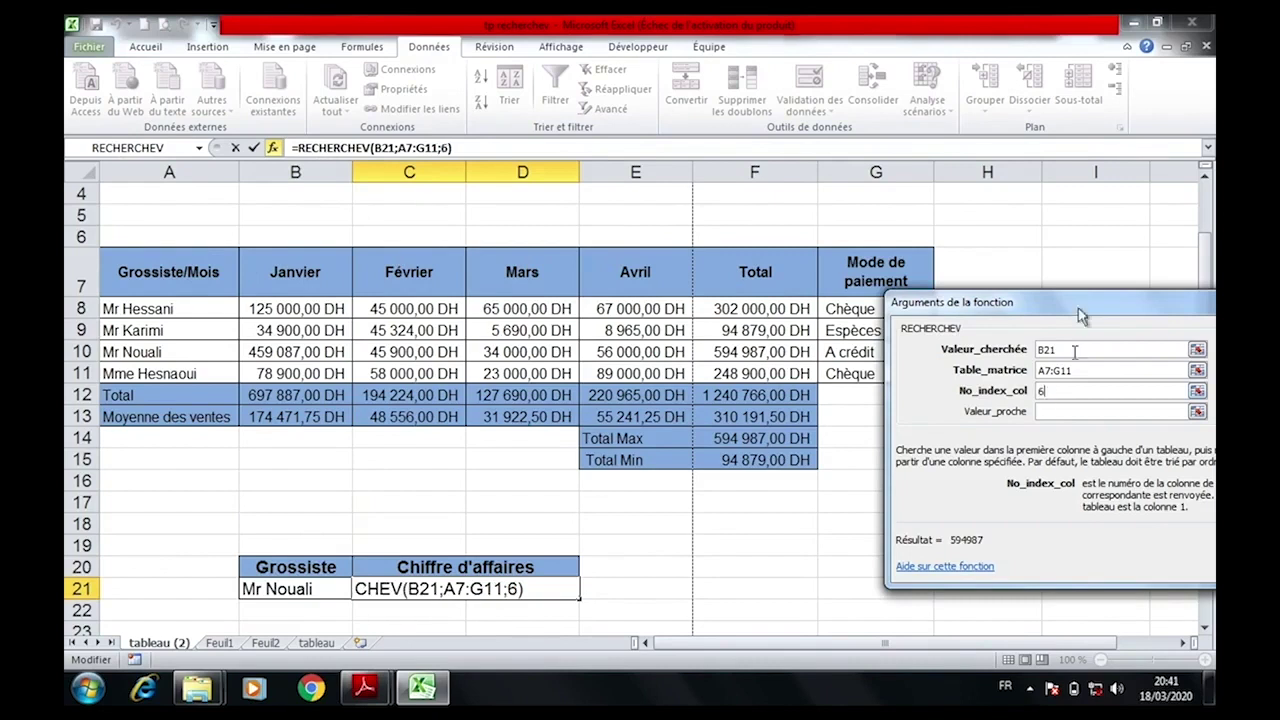
left_click(1112, 297)
left_click_drag(1112, 297, 877, 262)
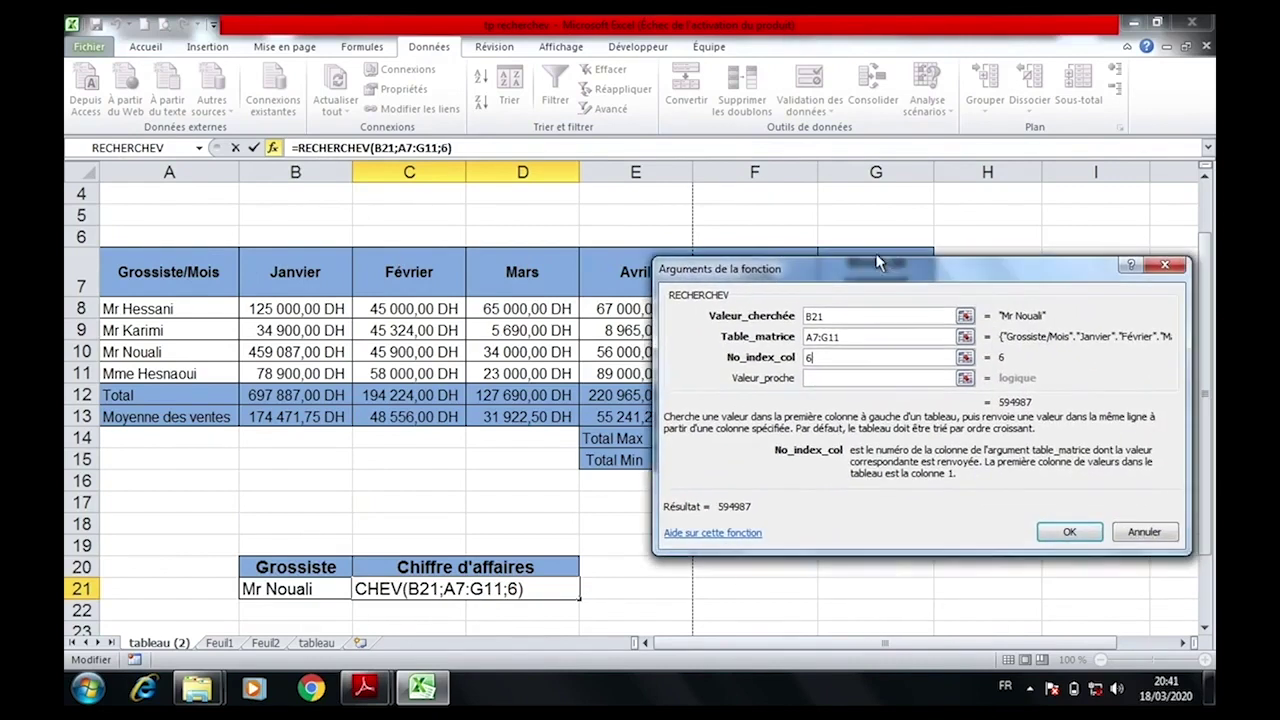
left_click(826, 378)
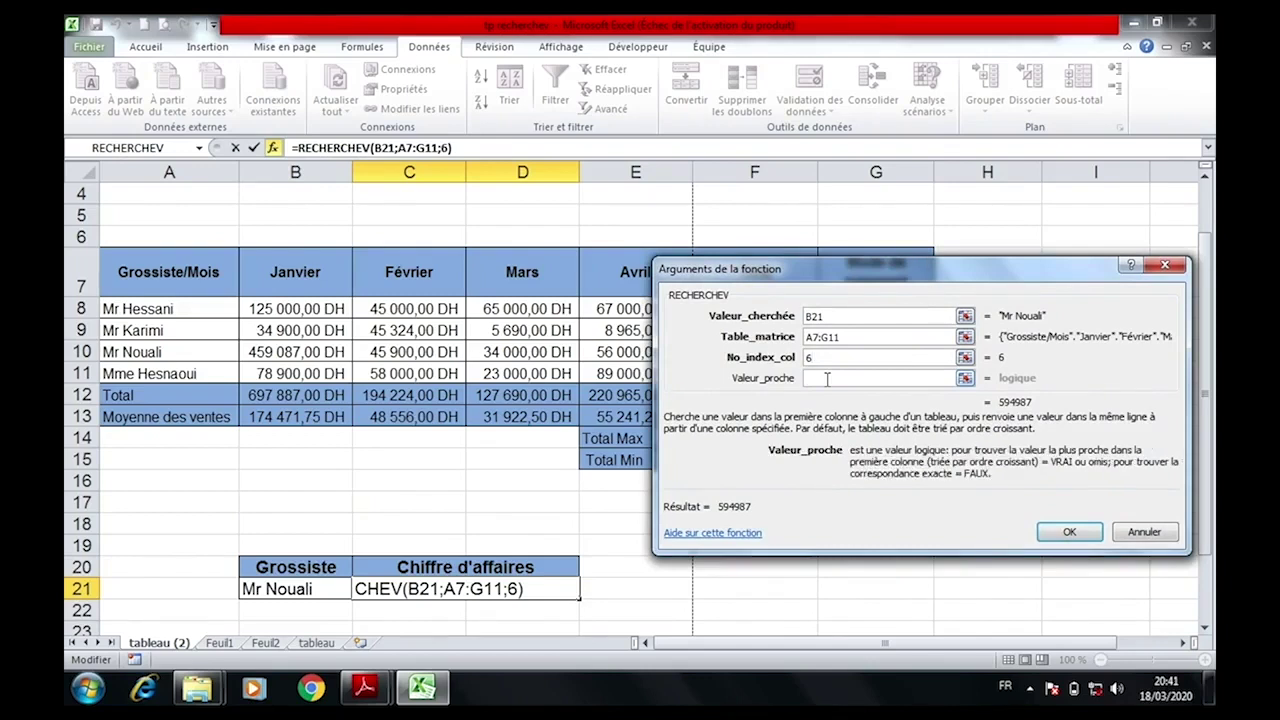
type("0")
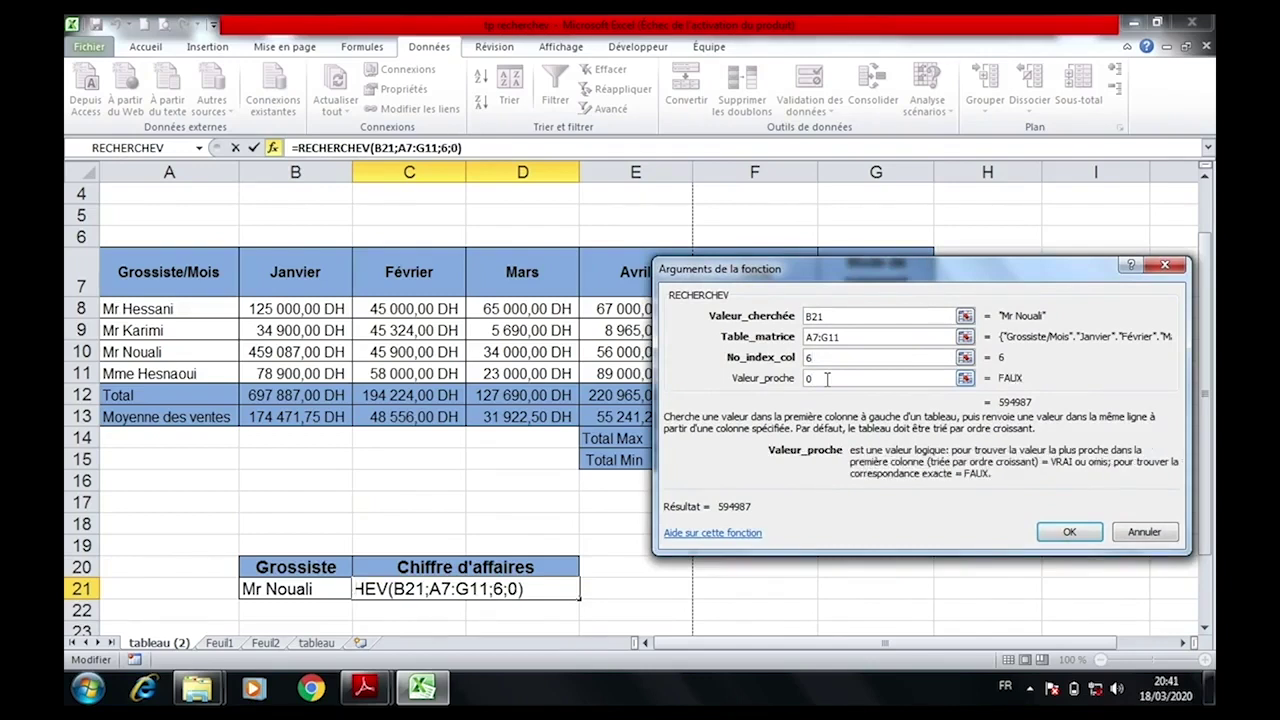
left_click(1055, 528)
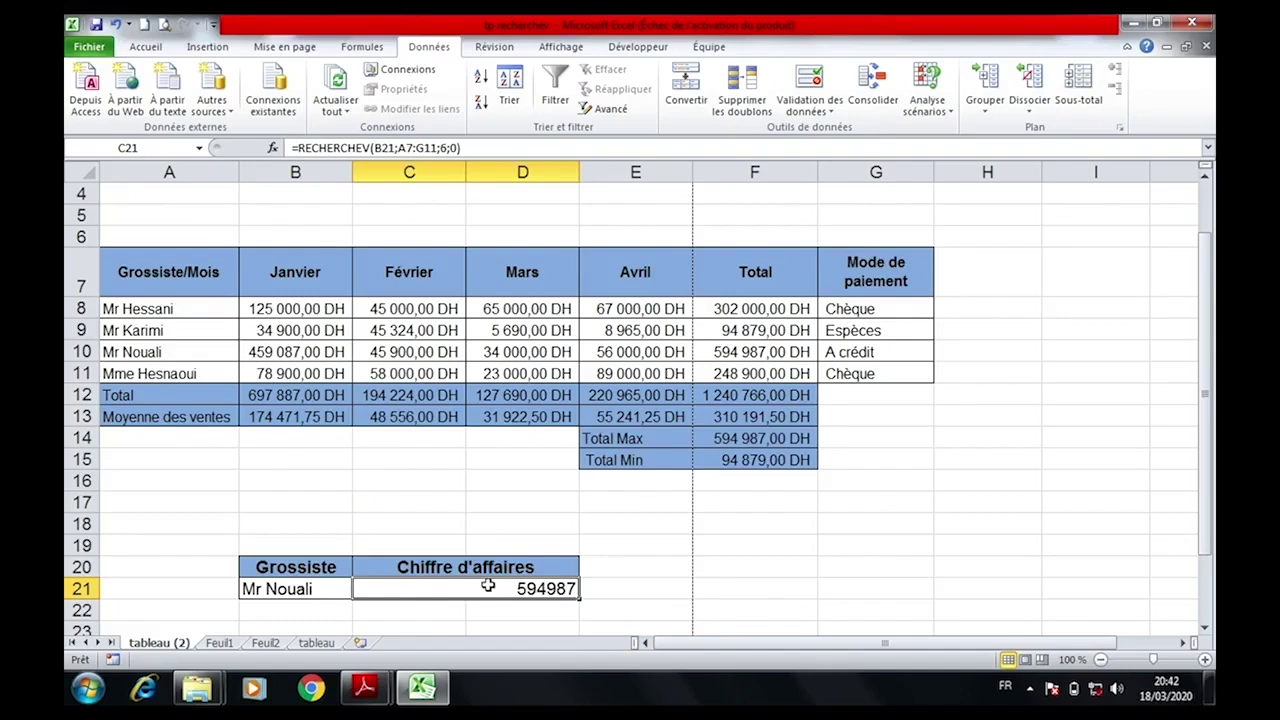
Test the lookup by choosing the first wholesaler from the drop-down list in B21.
left_click(289, 584)
left_click(352, 588)
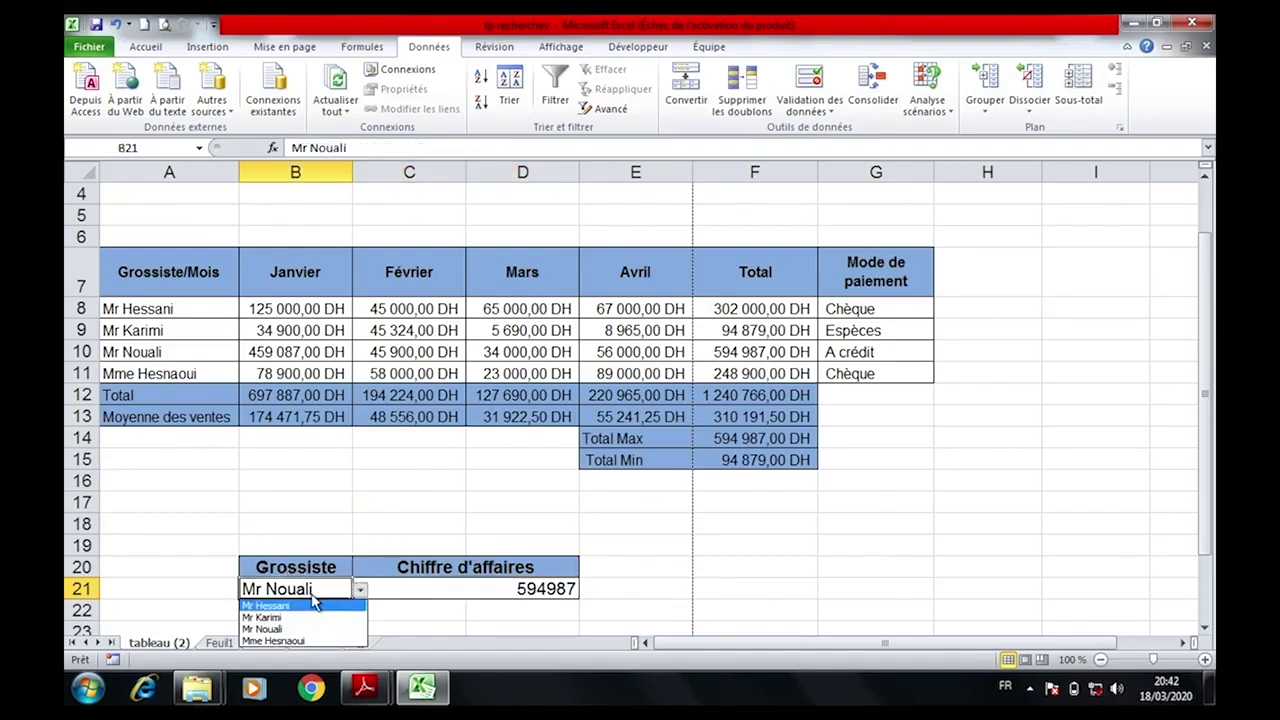
left_click(314, 603)
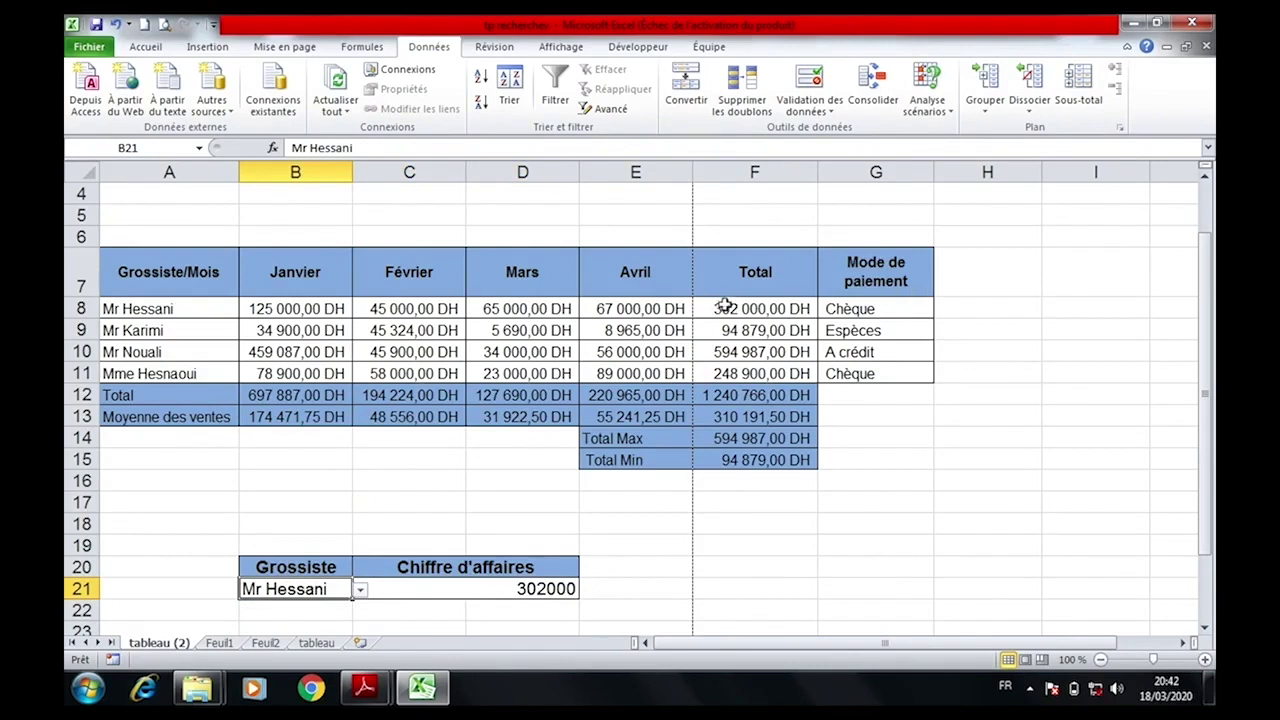
Apply the Comptabilité number format with the DH currency symbol to the lookup result in C21.
left_click(540, 582)
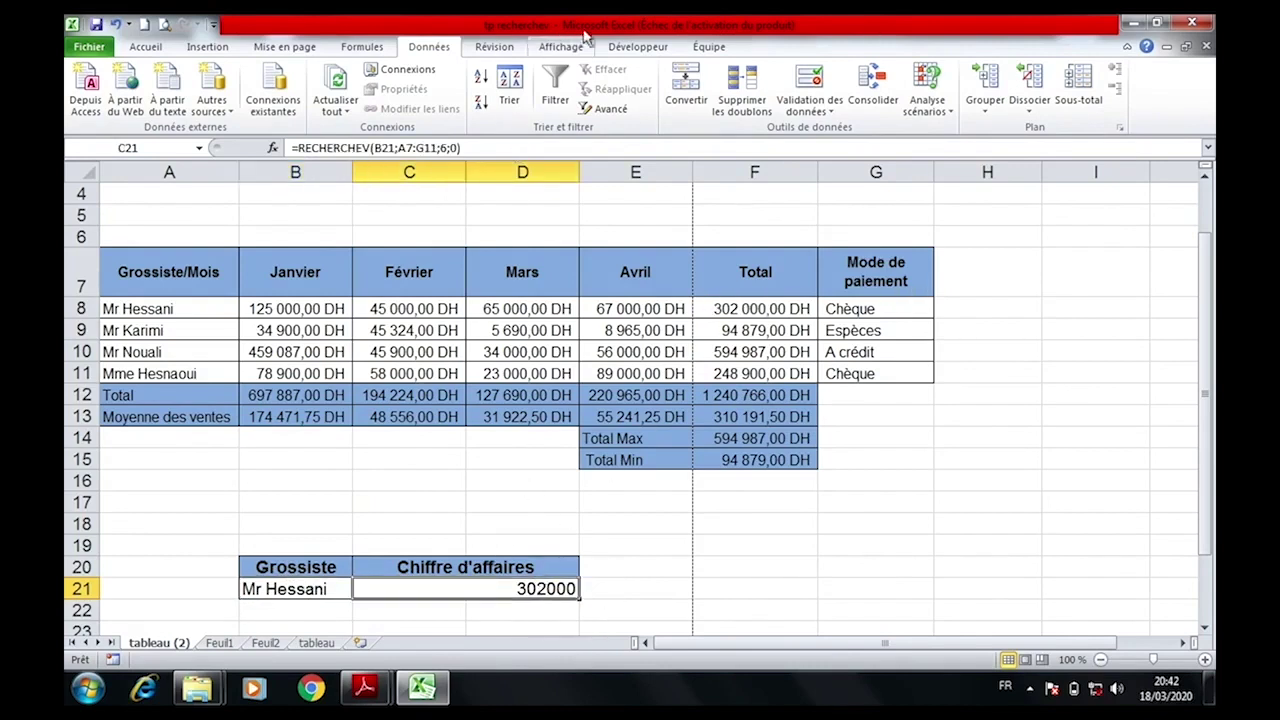
left_click(143, 47)
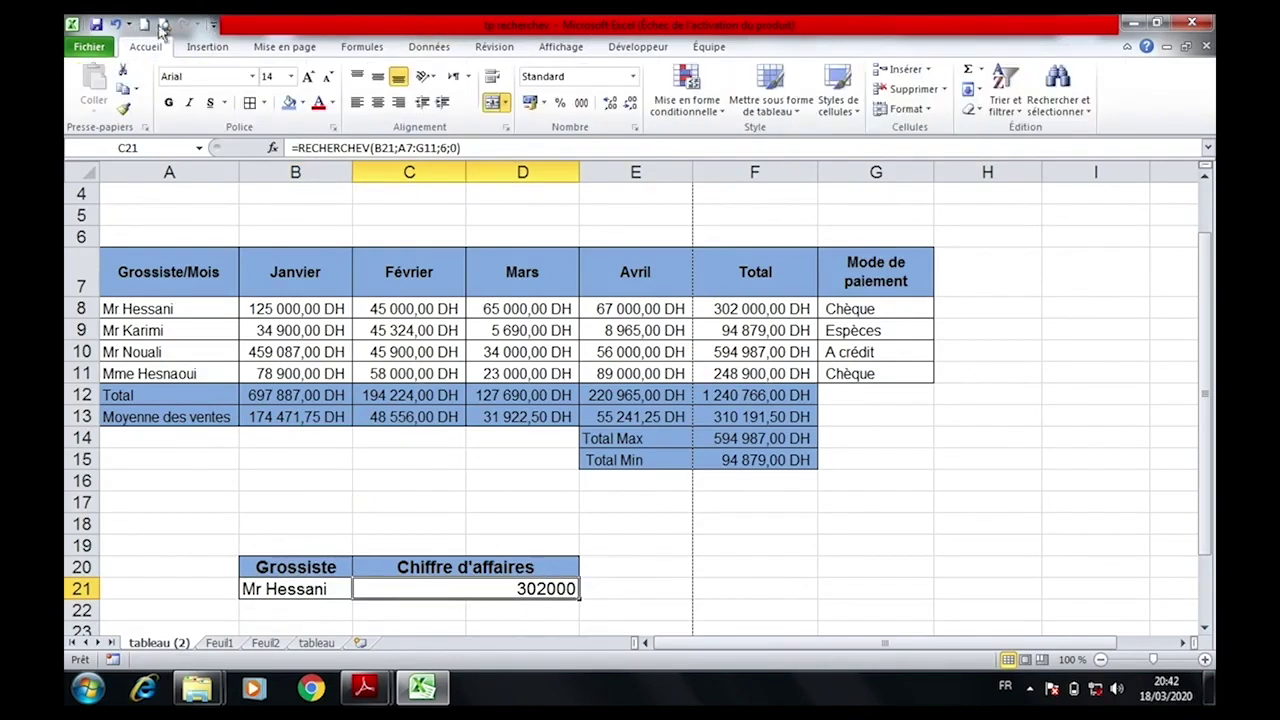
left_click(536, 101)
left_click(557, 124)
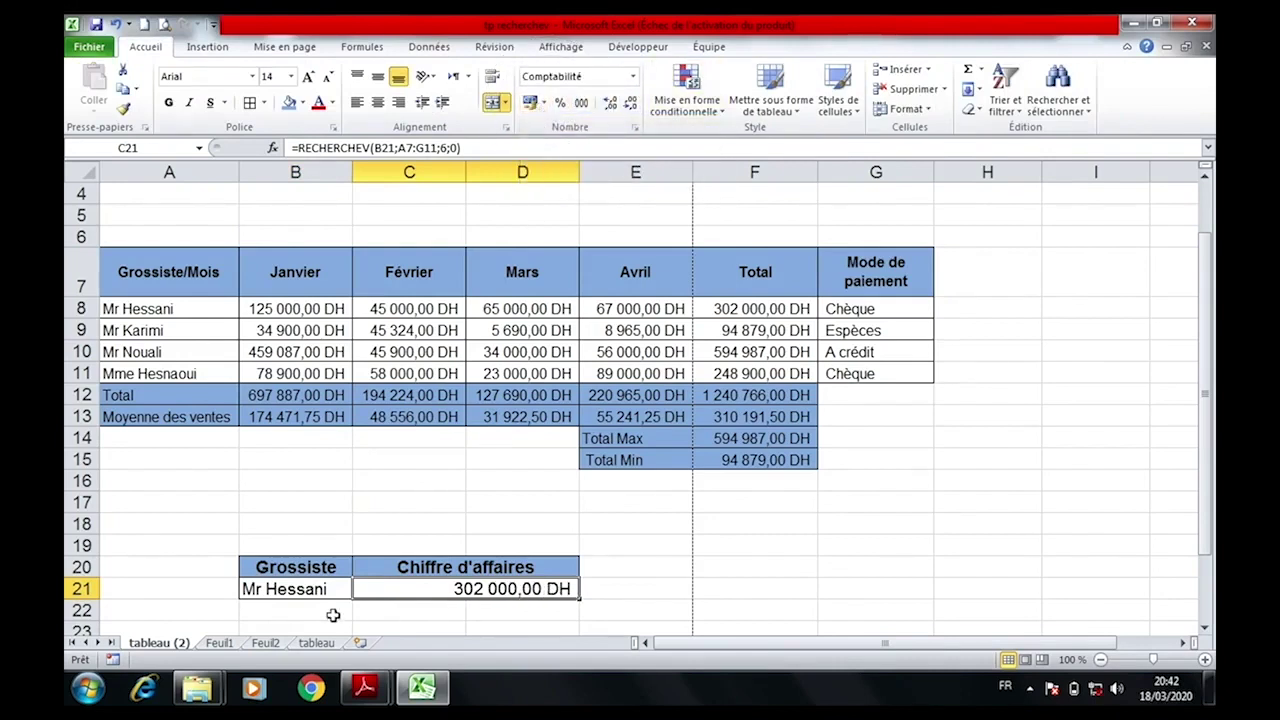
Choose the third wholesaler from the drop-down list in B21 and select the lookup result in C21.
left_click(313, 580)
left_click(360, 590)
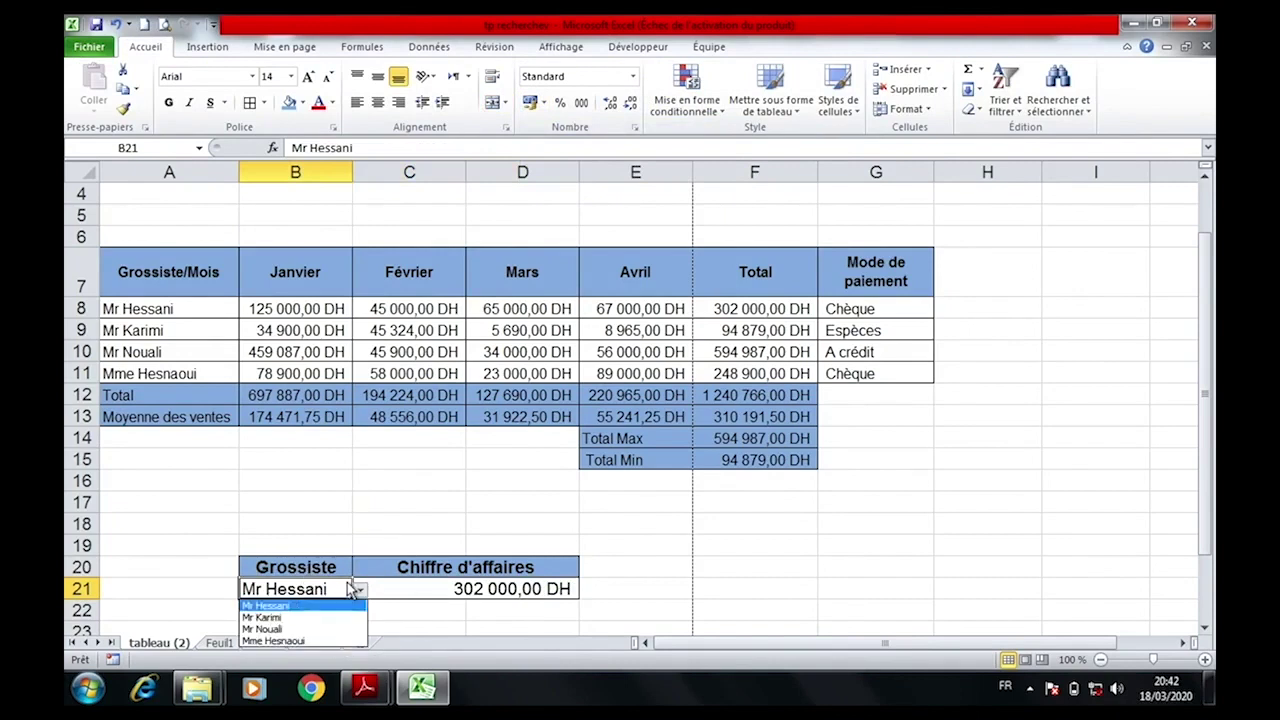
left_click(316, 629)
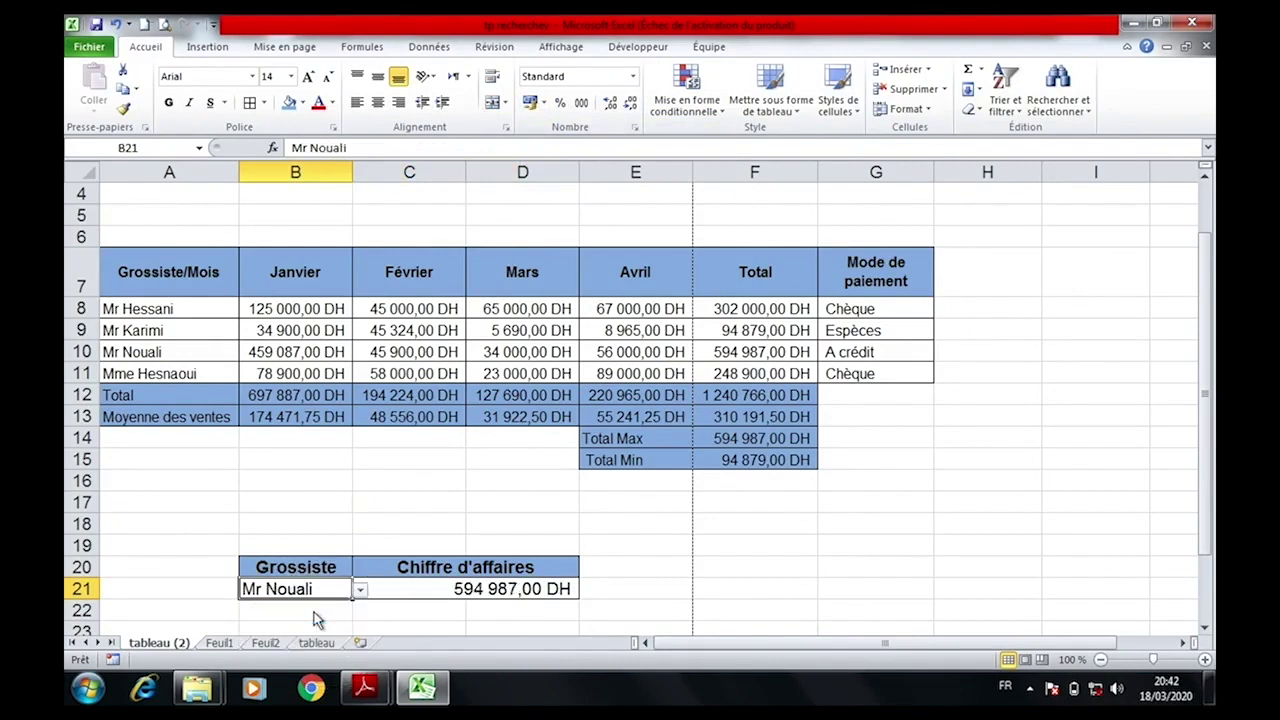
left_click(448, 579)
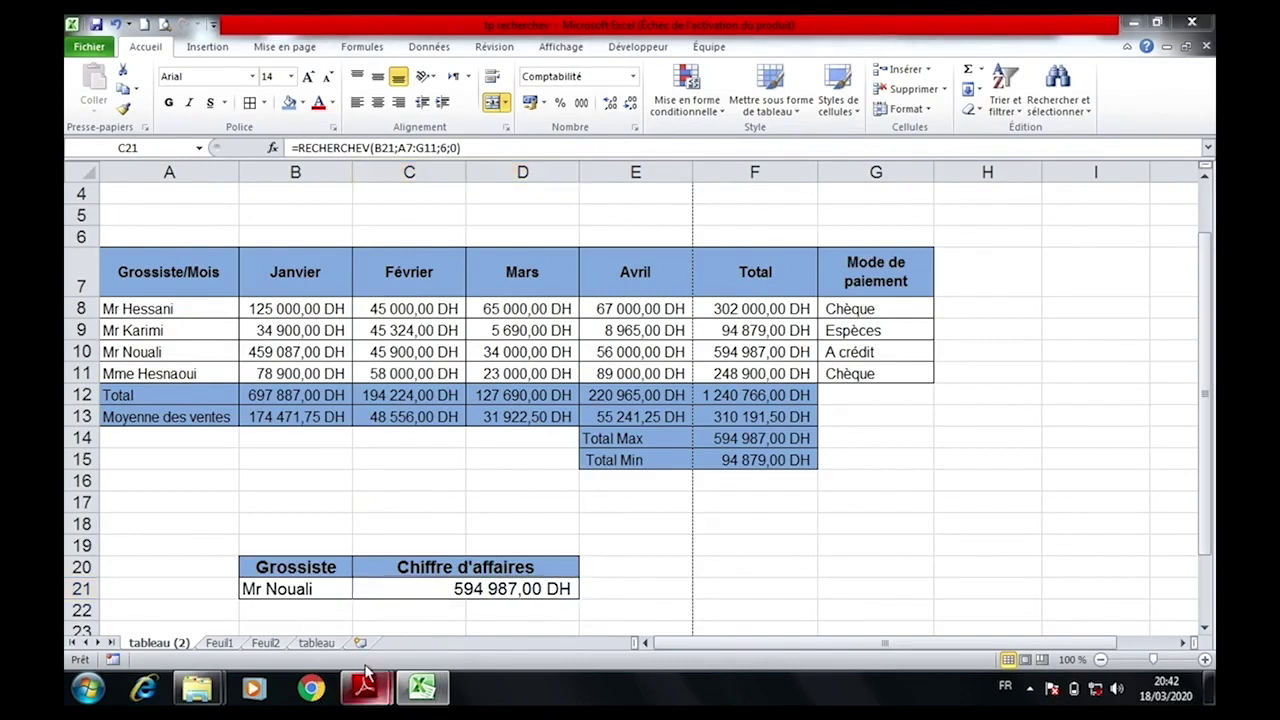
Check the margins task in TP Excel RechercheV.pdf in Adobe Reader and apply custom margins of 2 cm on all four sides in Excel.
mouse_move(372, 688)
left_click(426, 621)
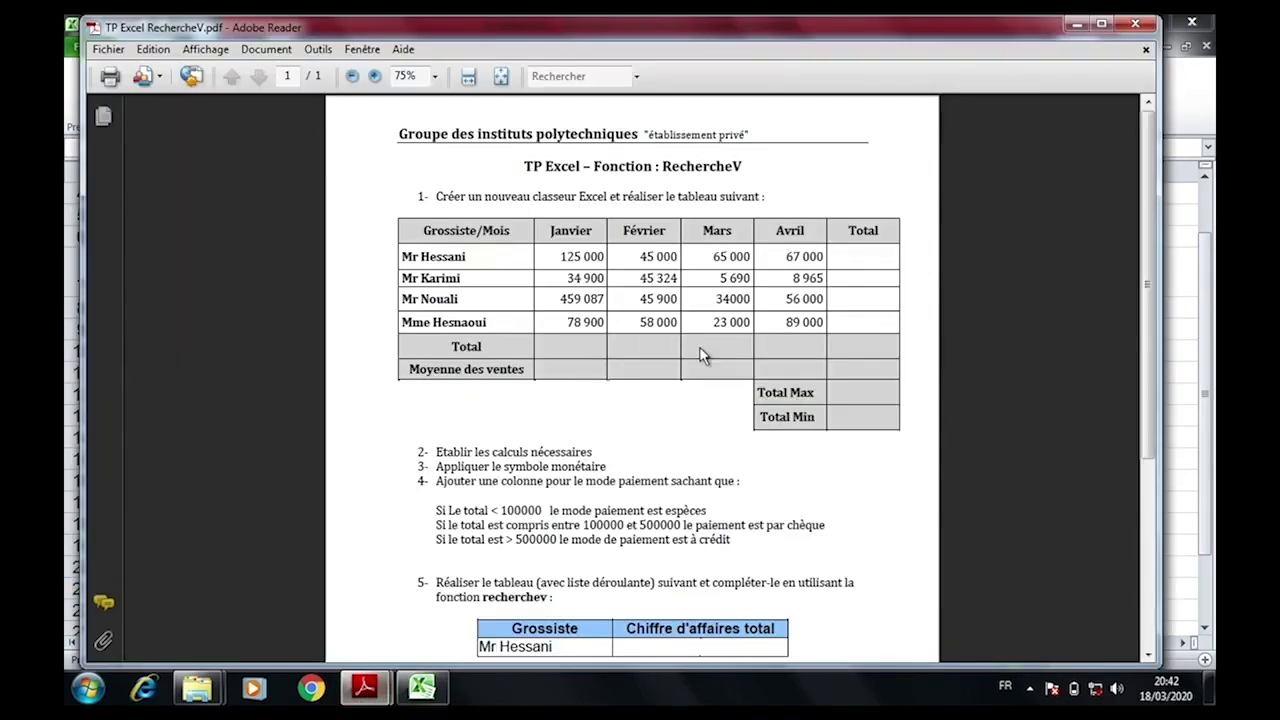
scroll(700, 355, "down", 3)
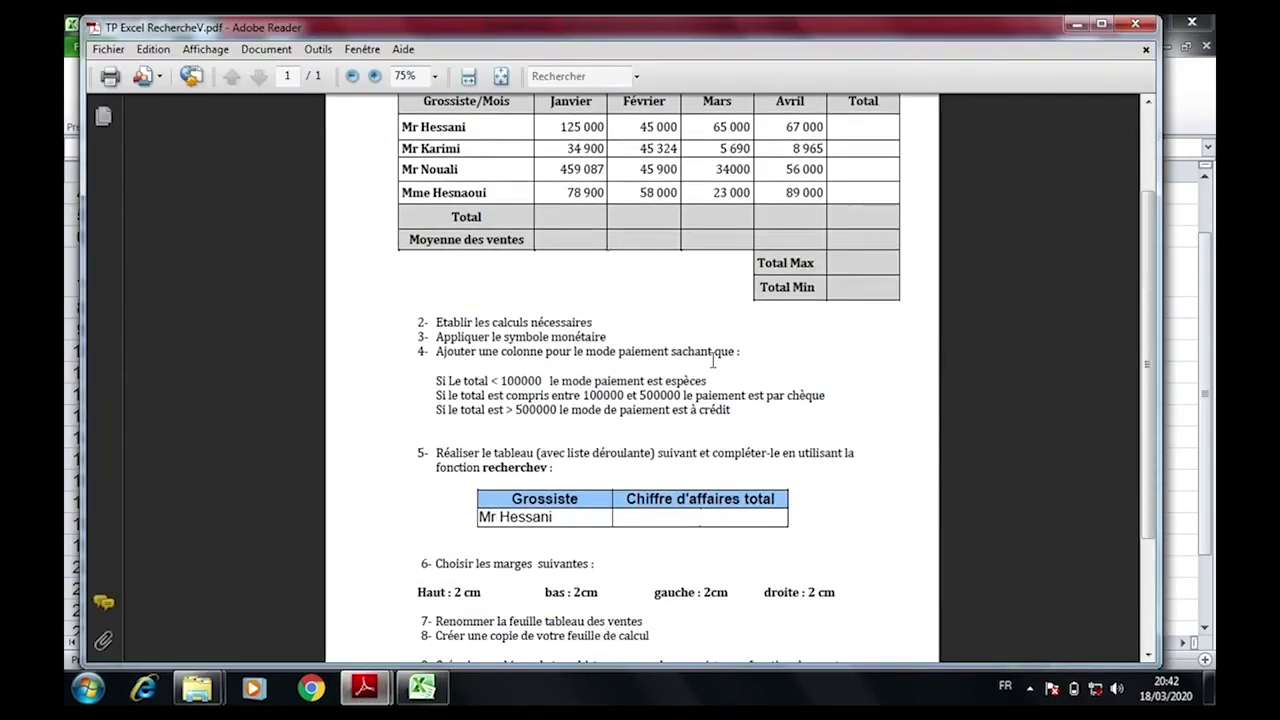
scroll(713, 362, "down", 3)
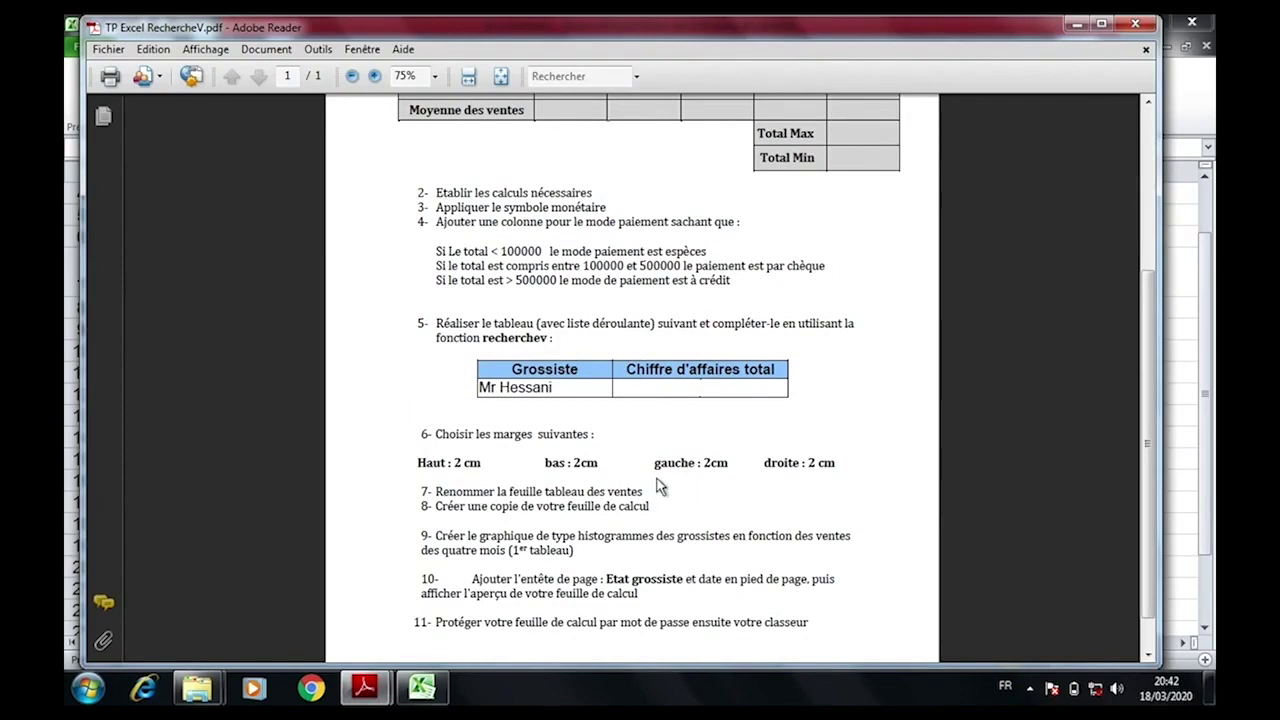
left_click(421, 687)
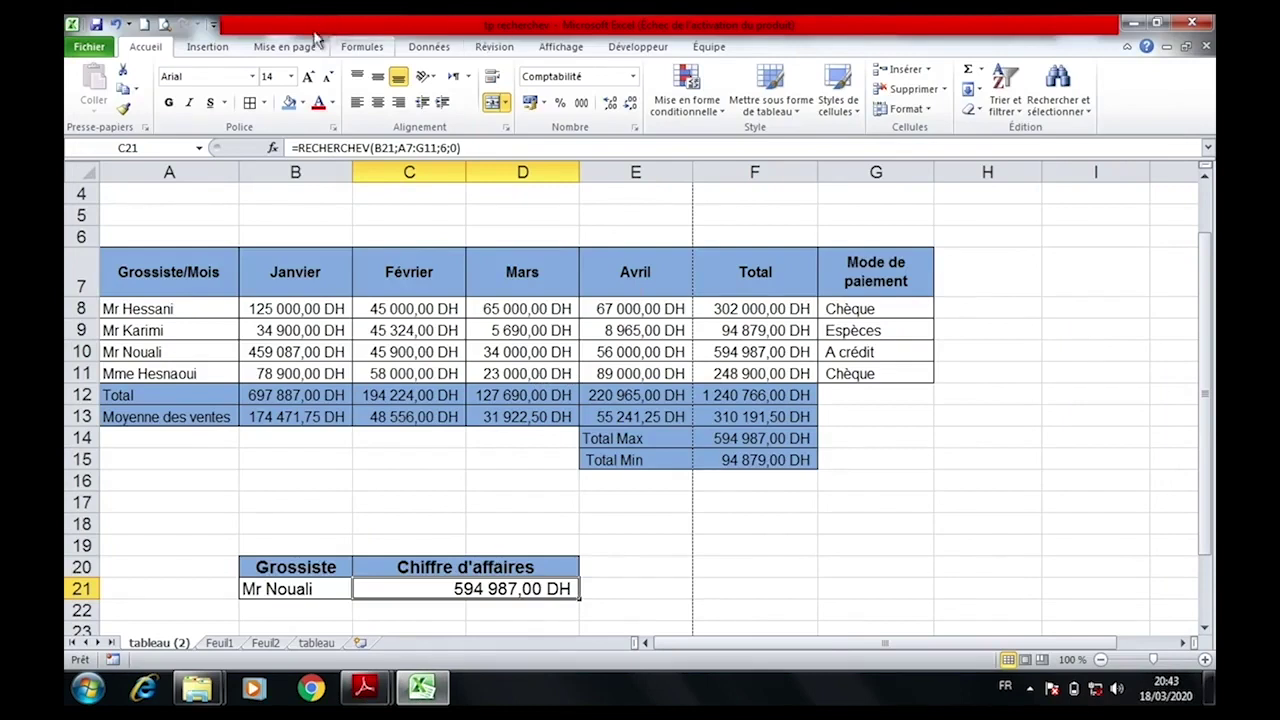
left_click(285, 46)
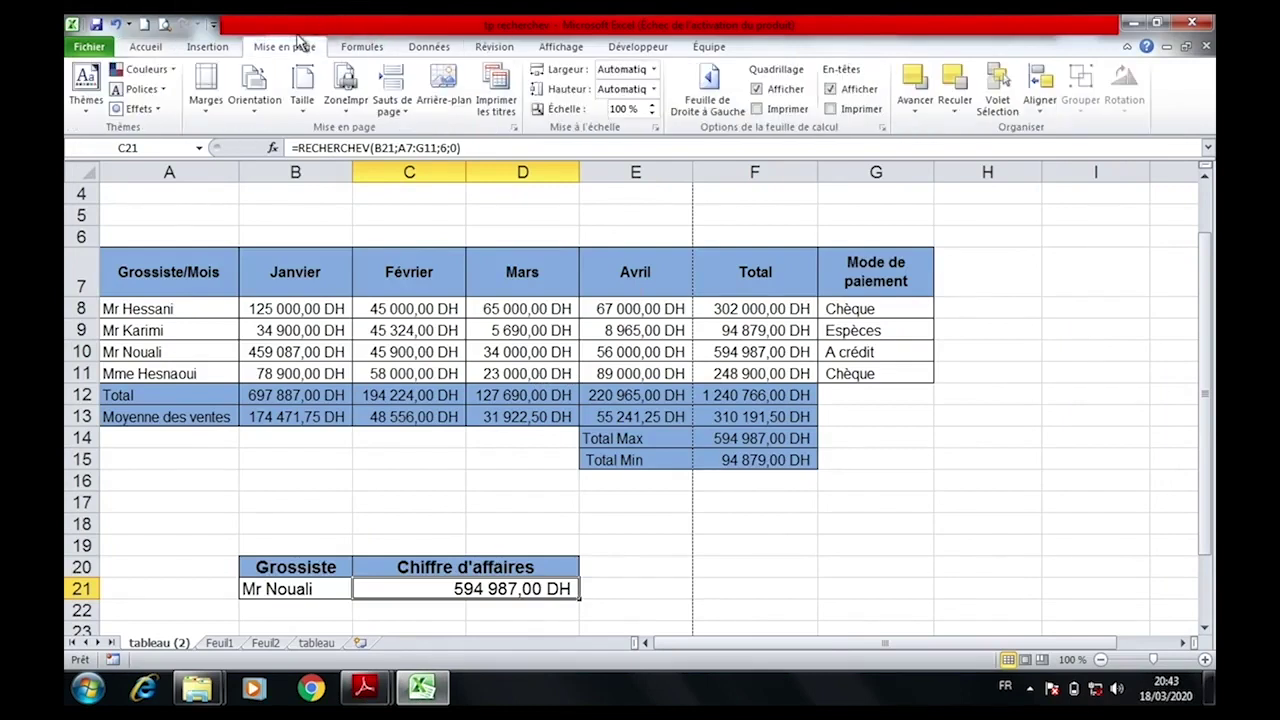
left_click(204, 88)
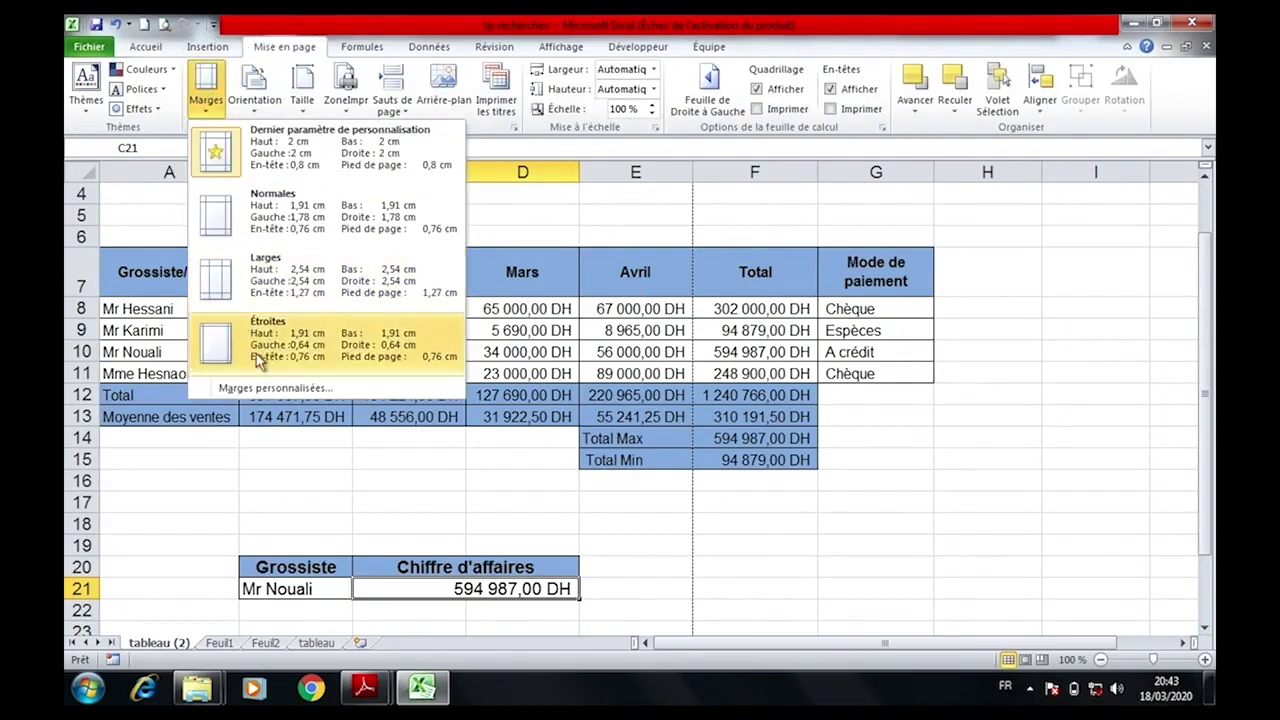
left_click(262, 386)
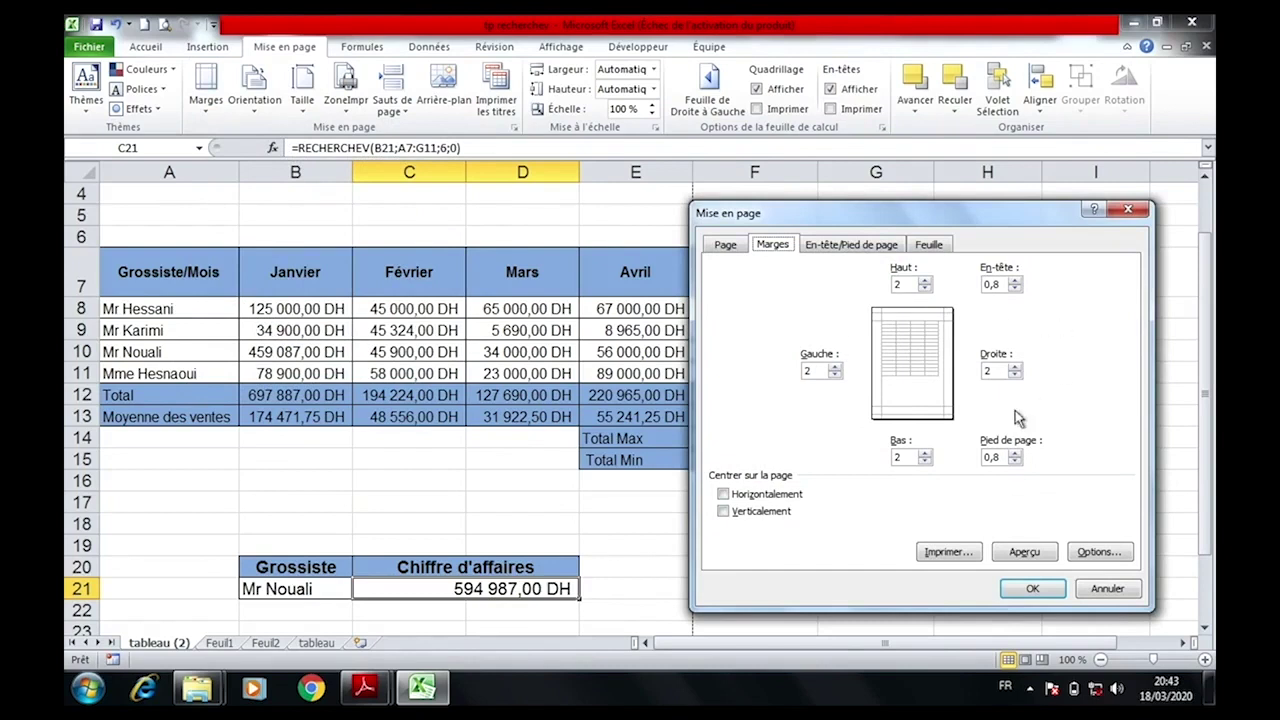
left_click(1030, 588)
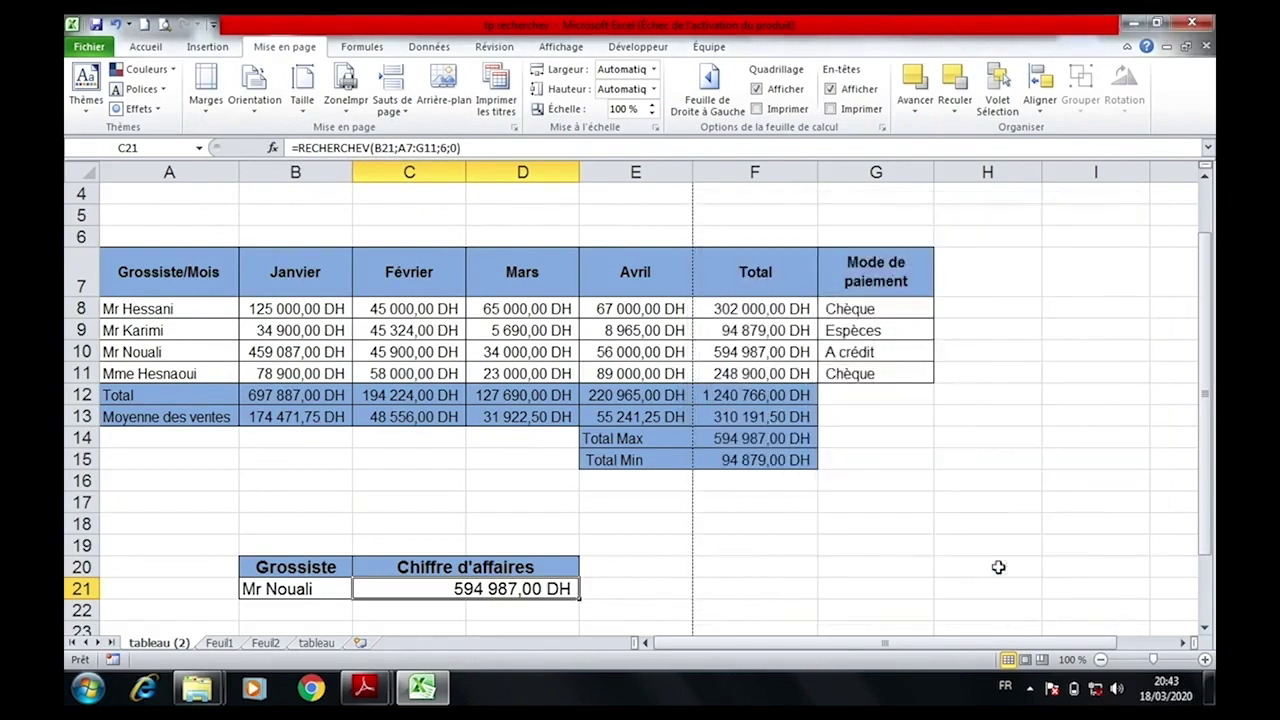
left_click(206, 88)
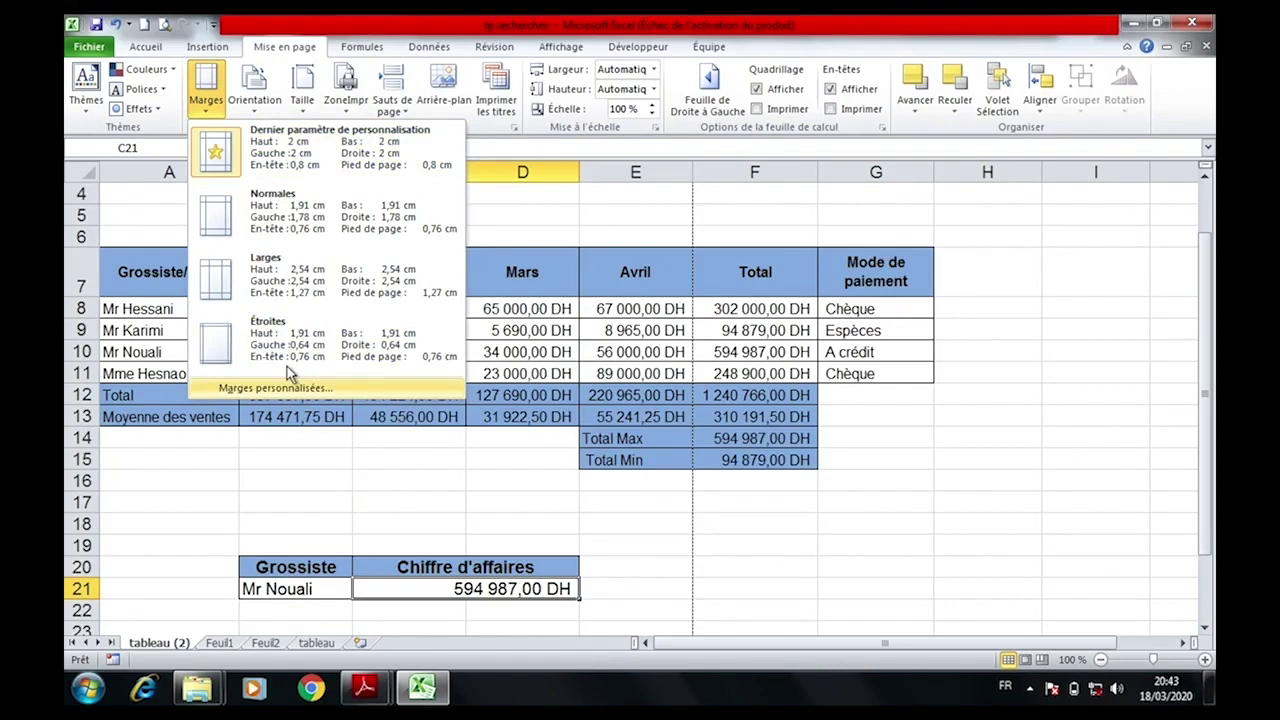
left_click(371, 494)
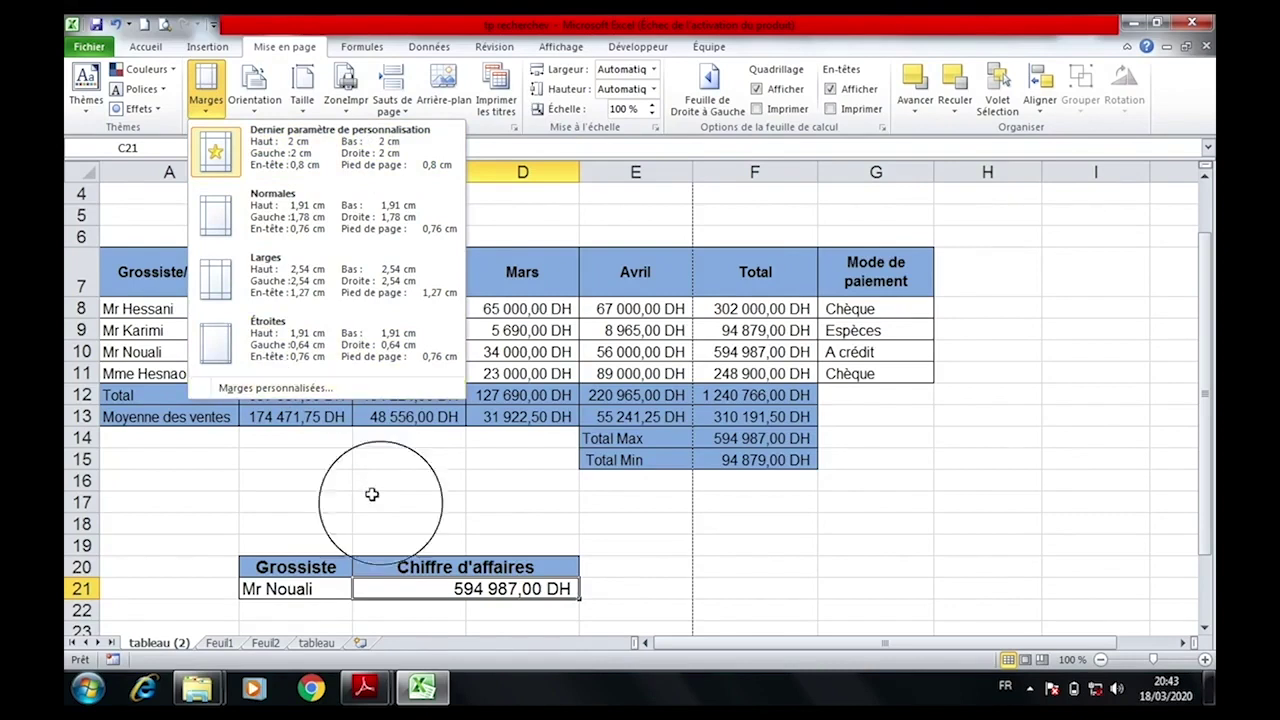
Rename the sheet tableau (2) as "tableau des ventes".
double_click(184, 645)
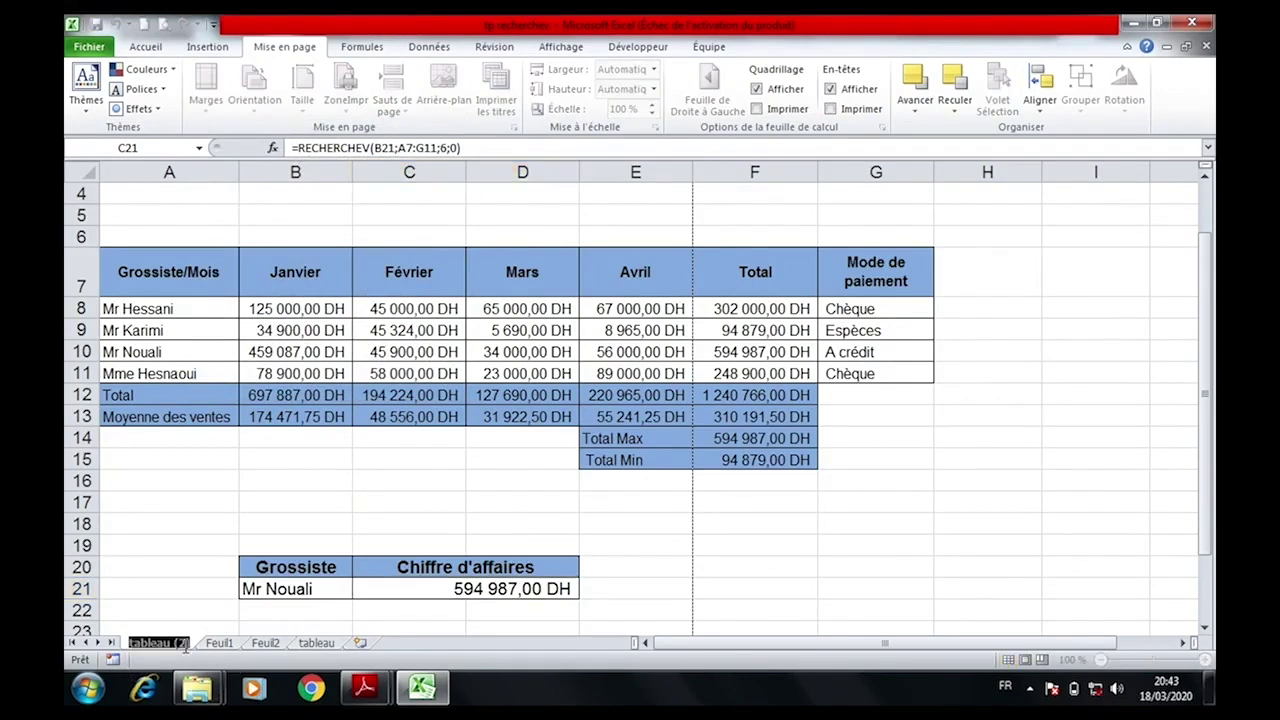
type("tabl")
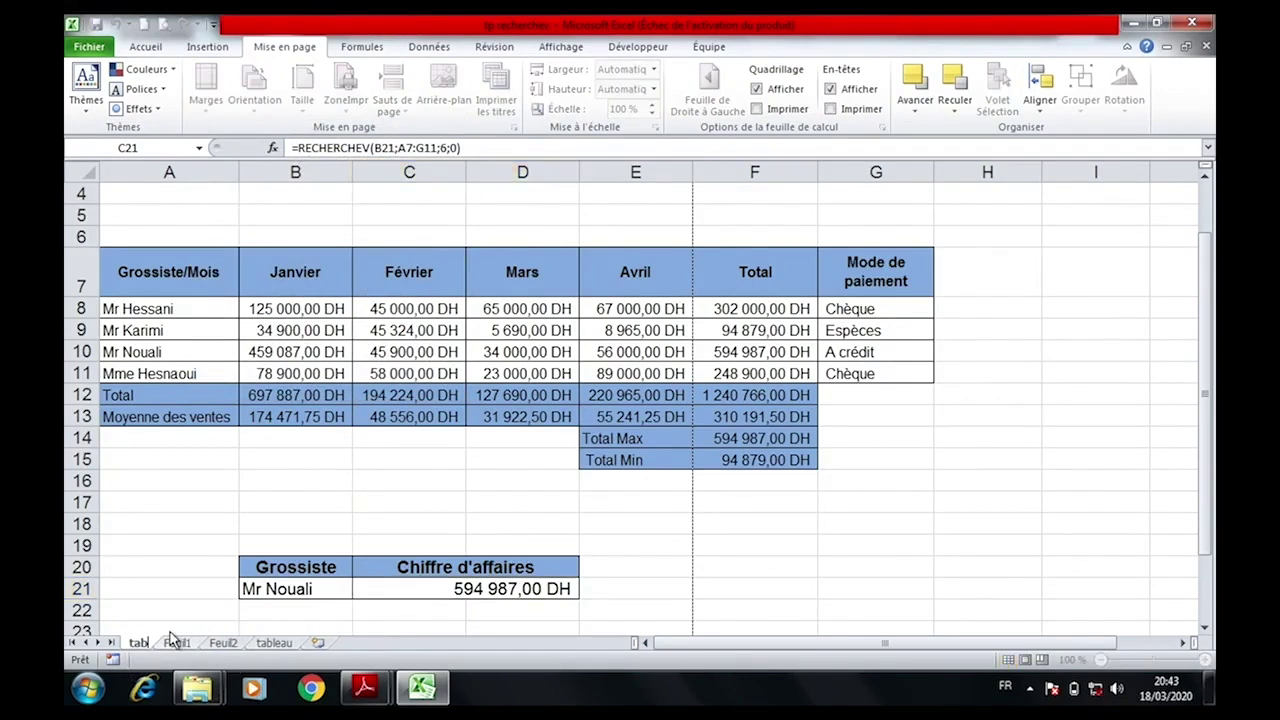
type("eau d")
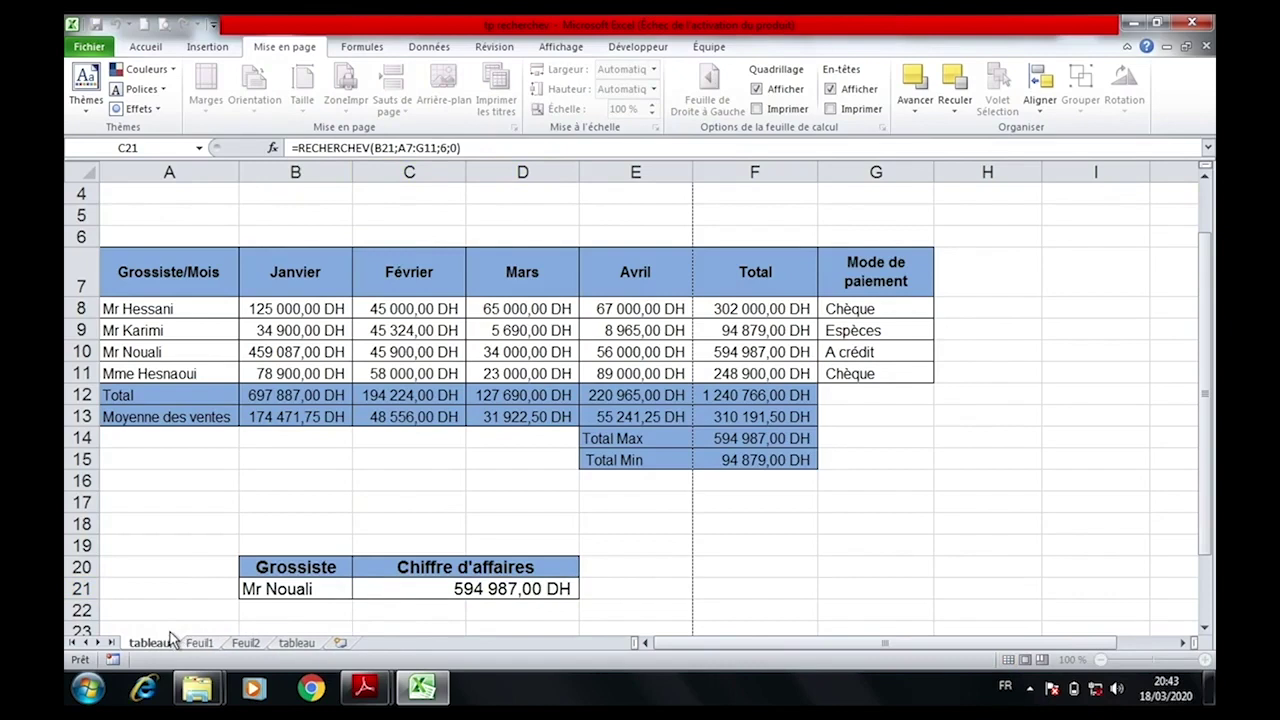
type("es ventes")
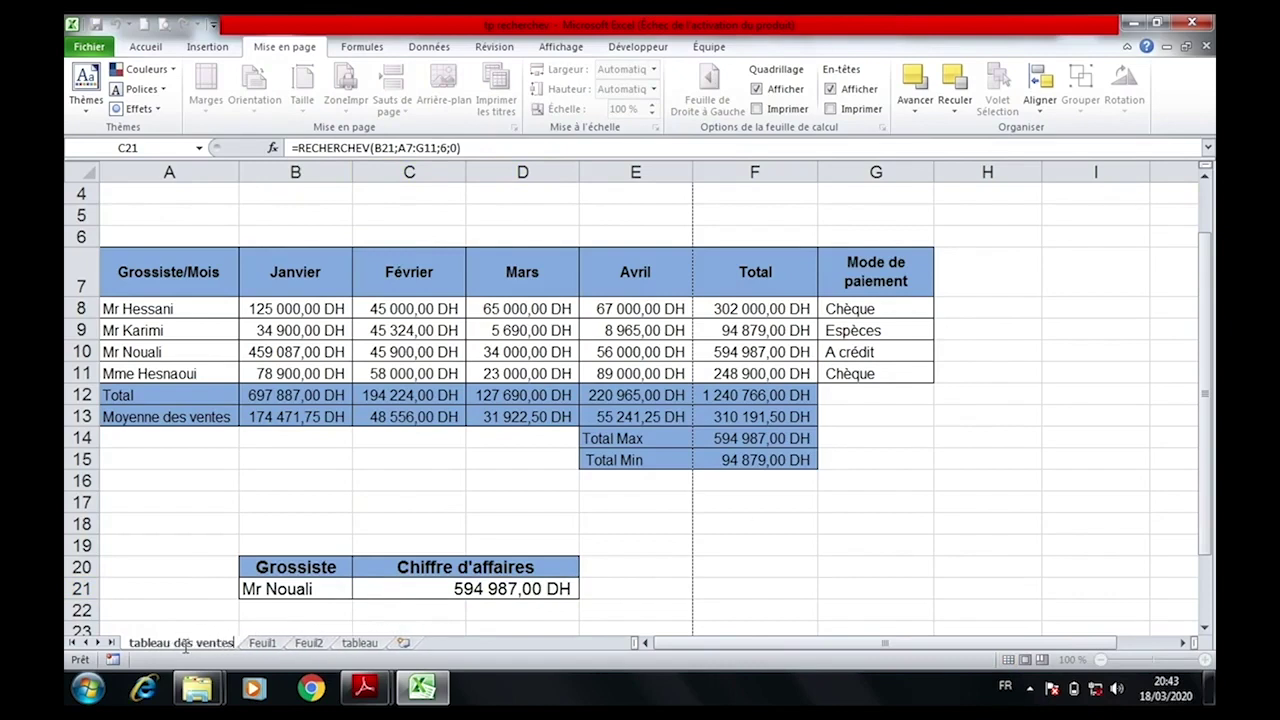
key("Return")
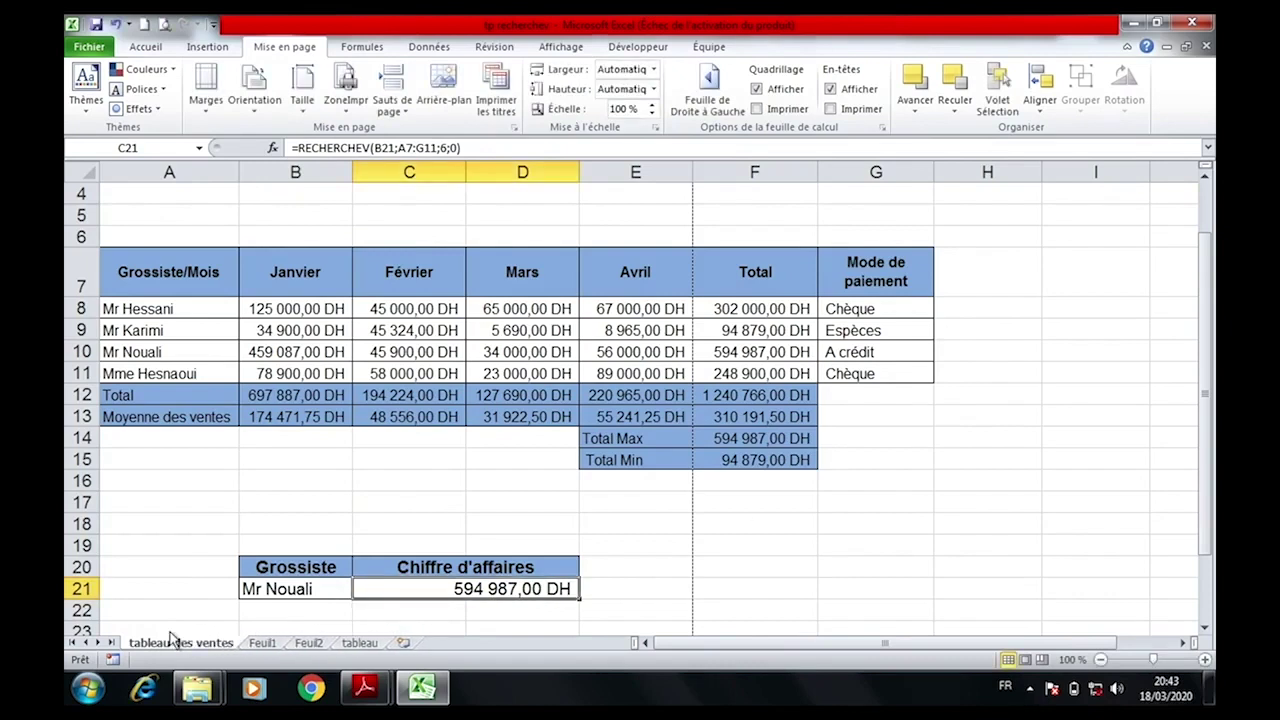
Check the sheet copy task in TP Excel RechercheV.pdf in Adobe Reader and create a copy of "tableau des ventes" before it in Excel.
mouse_move(363, 687)
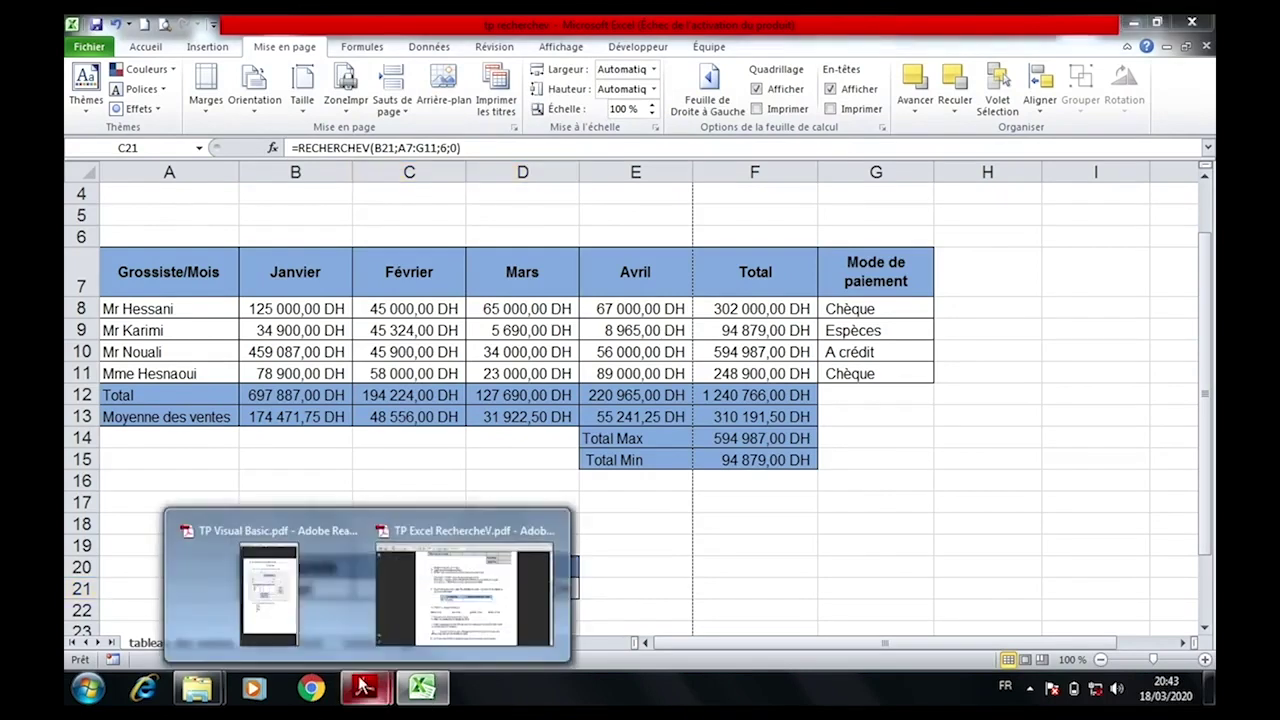
left_click(452, 549)
scroll(524, 497, "down", 1)
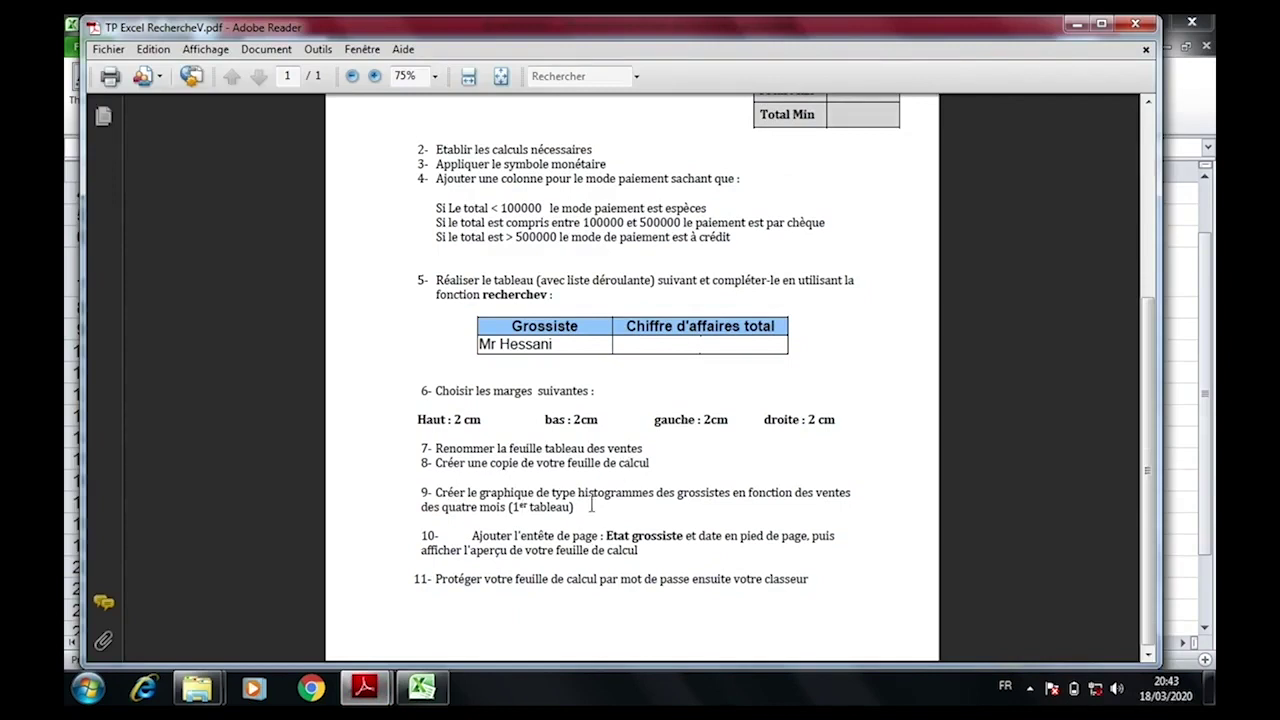
left_click(421, 687)
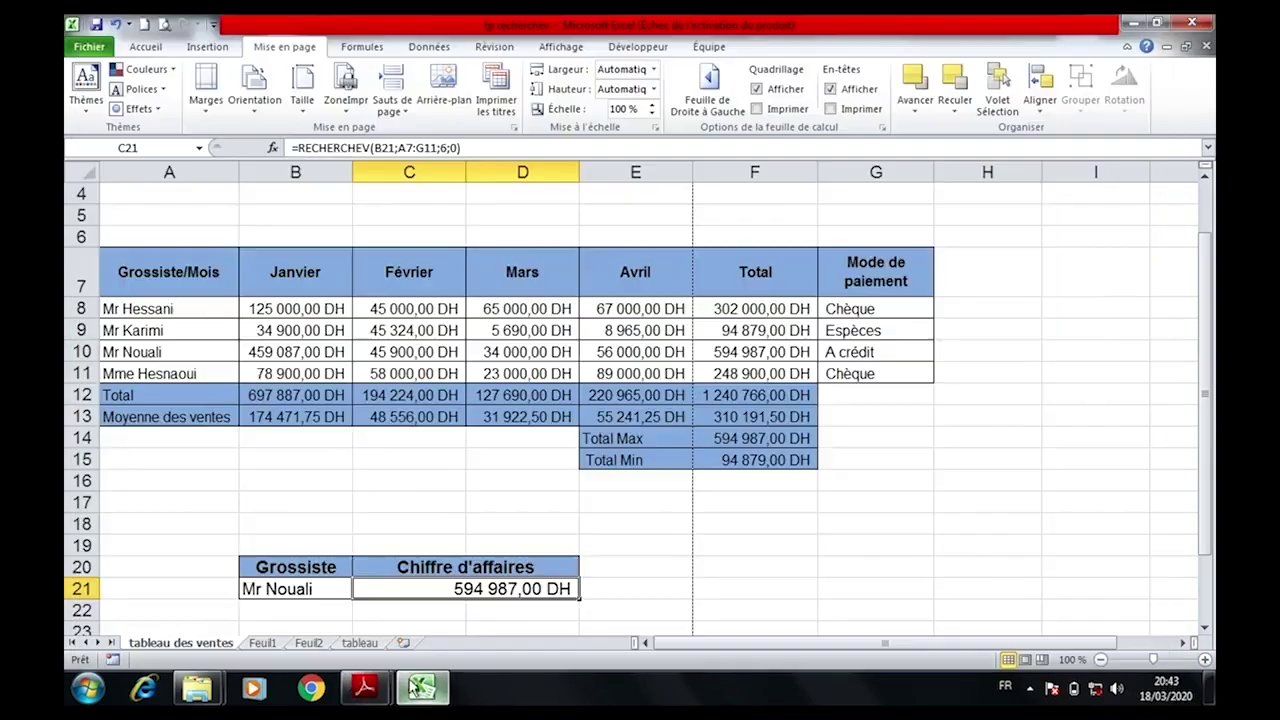
right_click(182, 635)
left_click(236, 506)
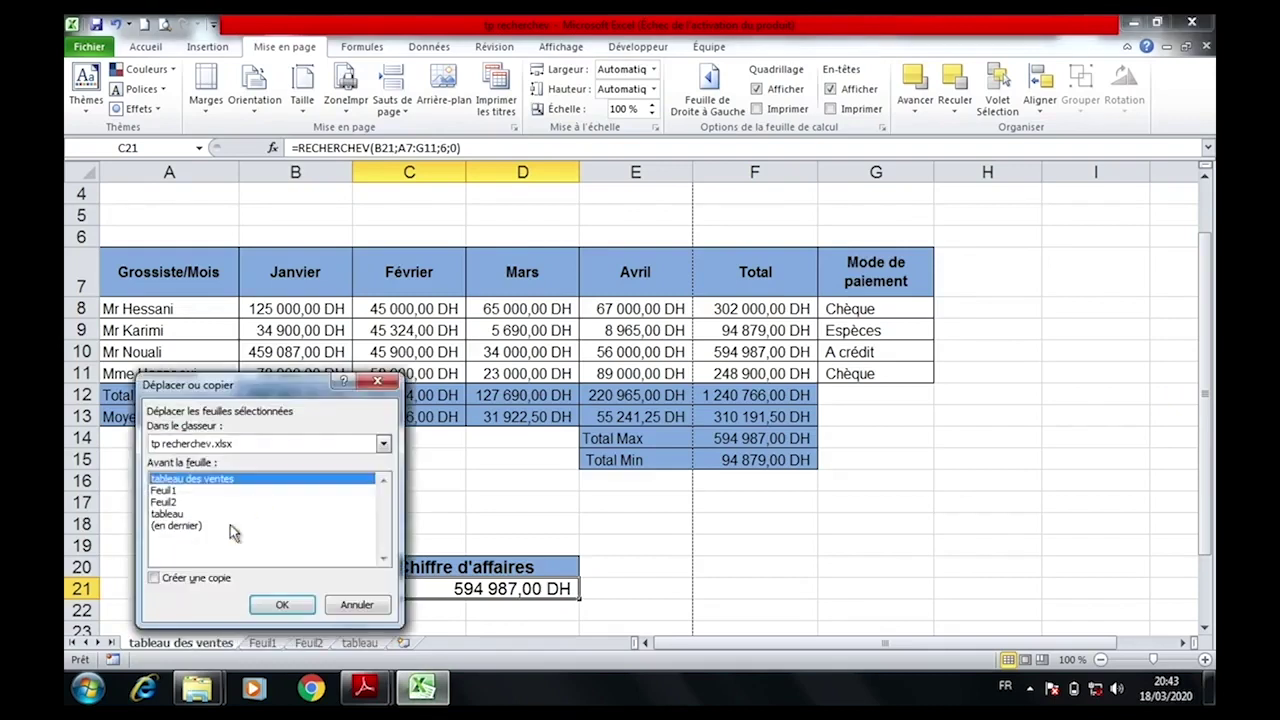
left_click(154, 578)
left_click(282, 605)
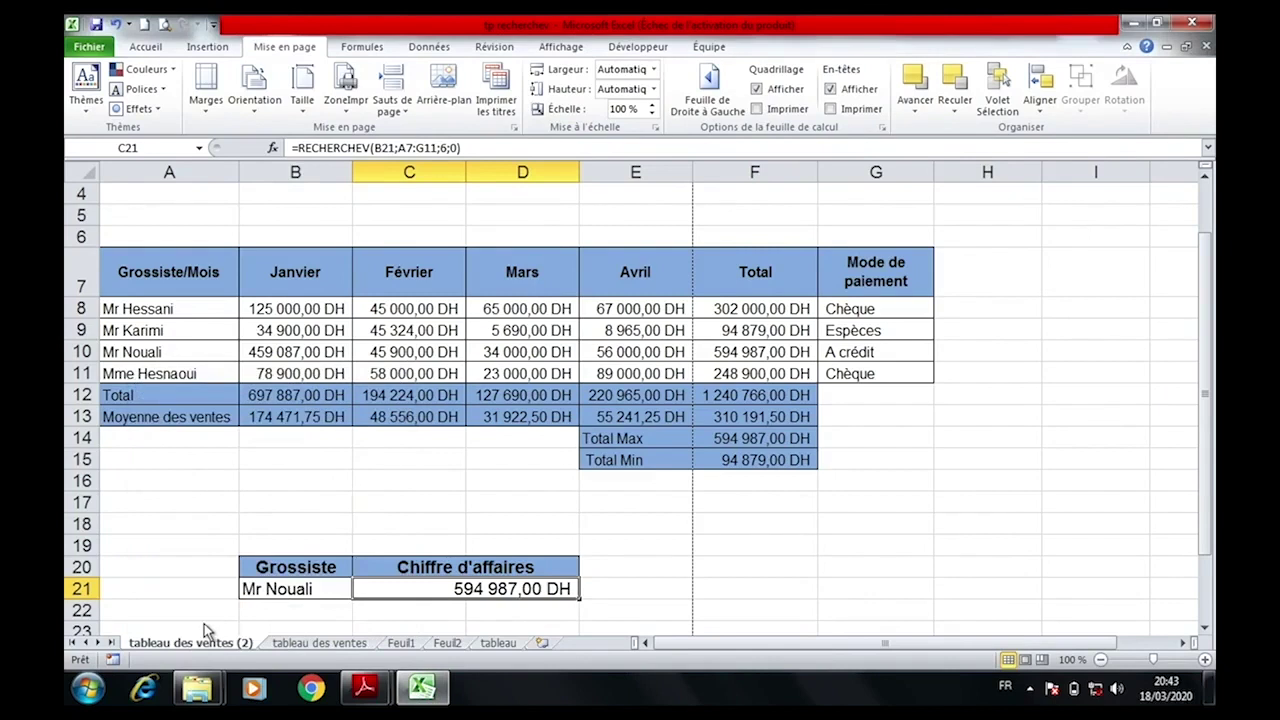
Insert a 3D clustered column chart (Histogramme 3D) on the original "tableau des ventes" sheet from wholesaler and monthly sales data in A7:E11.
left_click(288, 641)
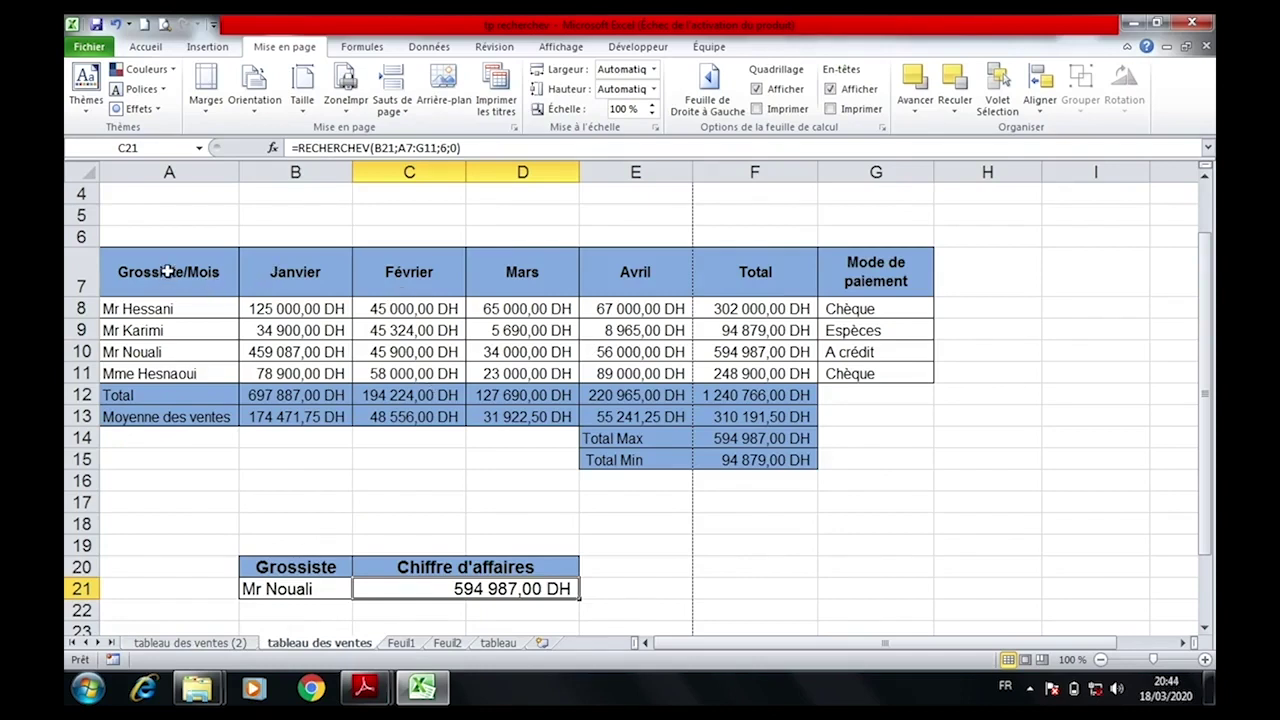
left_click_drag(168, 272, 600, 362)
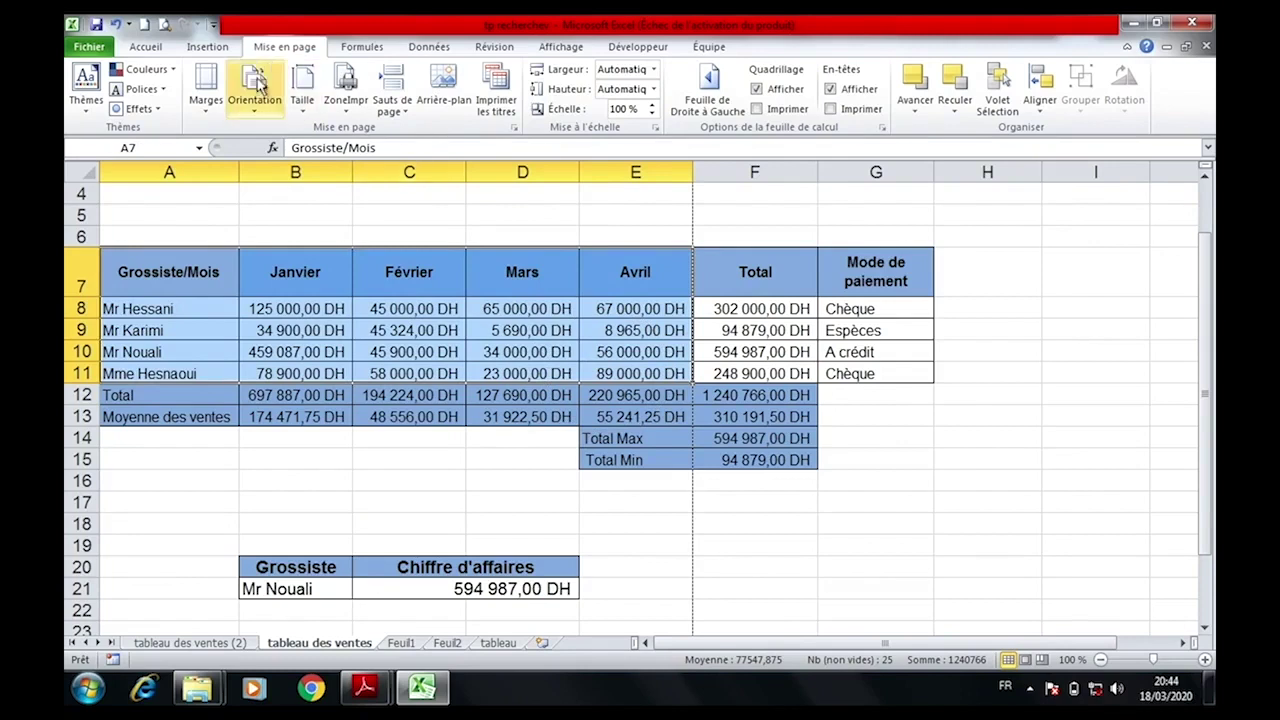
left_click(209, 44)
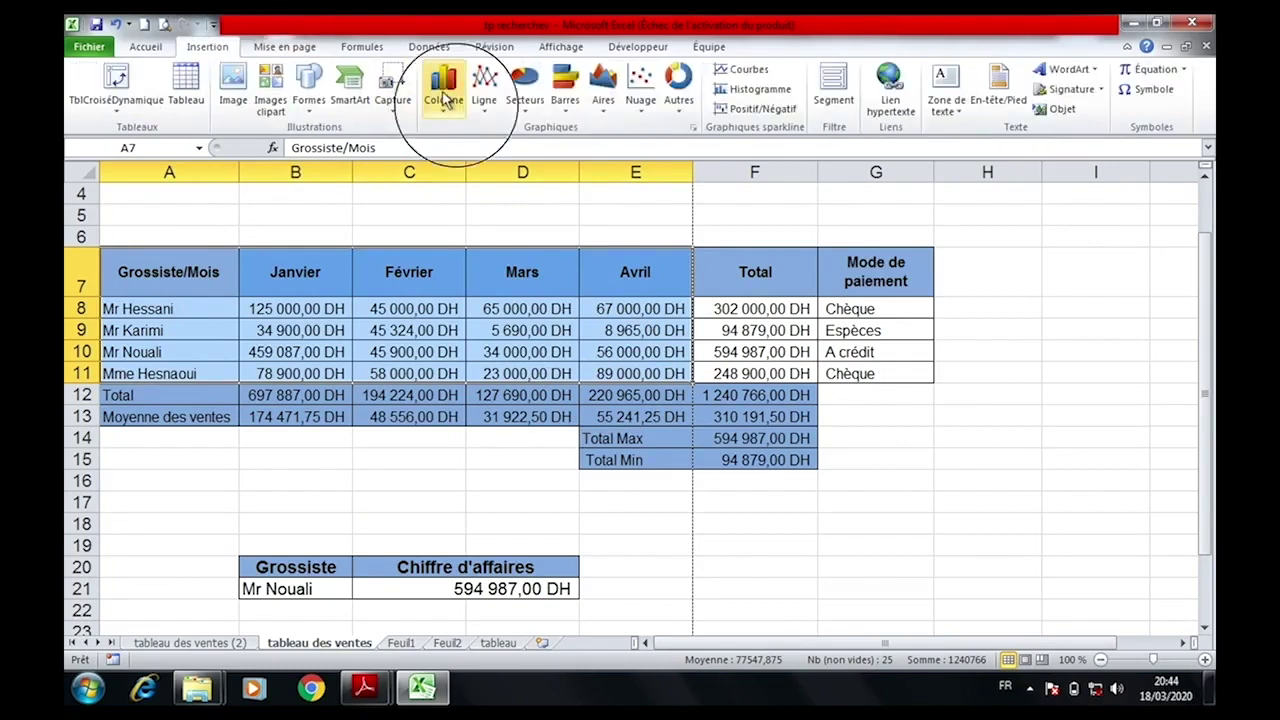
left_click(444, 92)
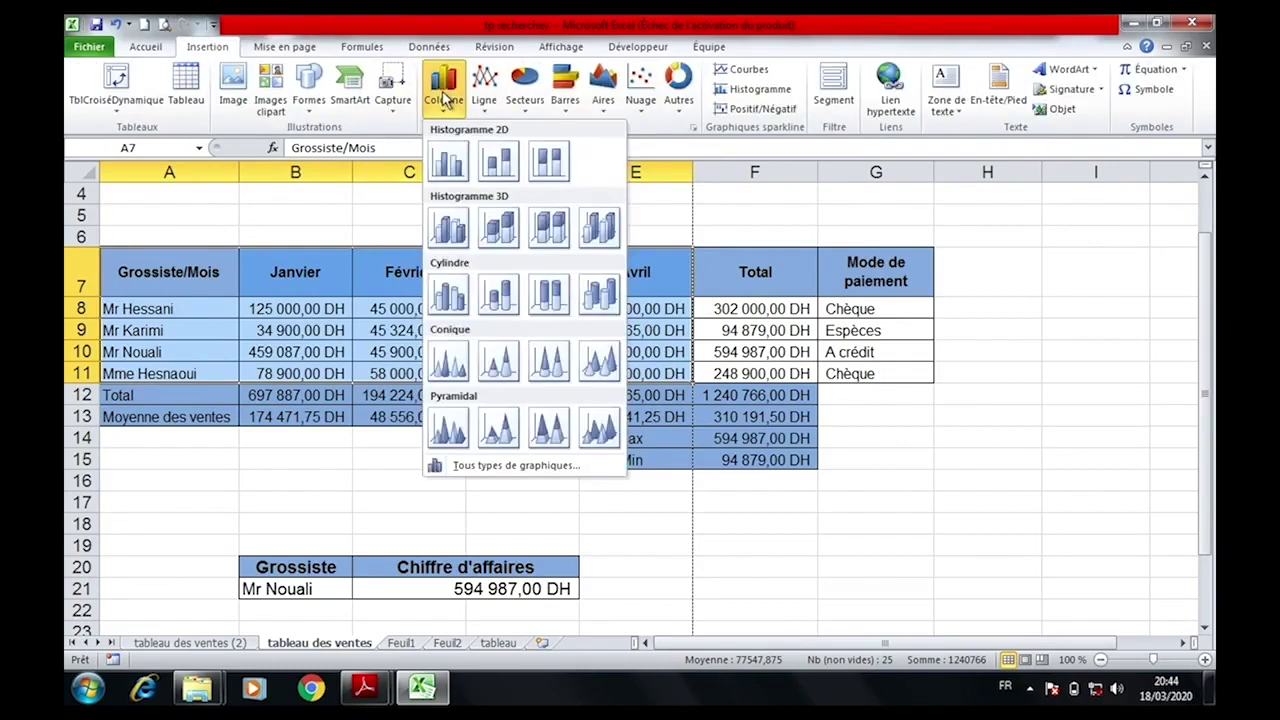
left_click(449, 226)
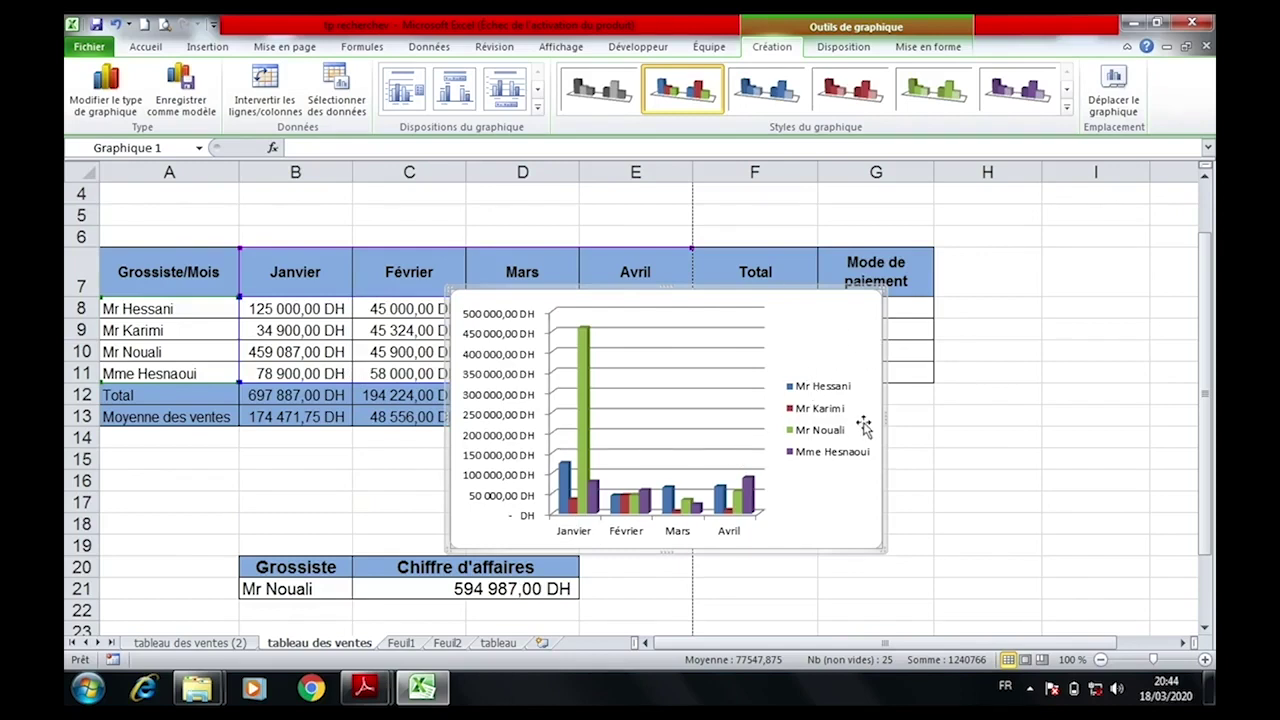
Enlarge the histogram and position it across columns D to I, about rows 5 to 18.
left_click_drag(869, 409, 1068, 423)
left_click_drag(757, 286, 757, 238)
left_click_drag(589, 240, 763, 209)
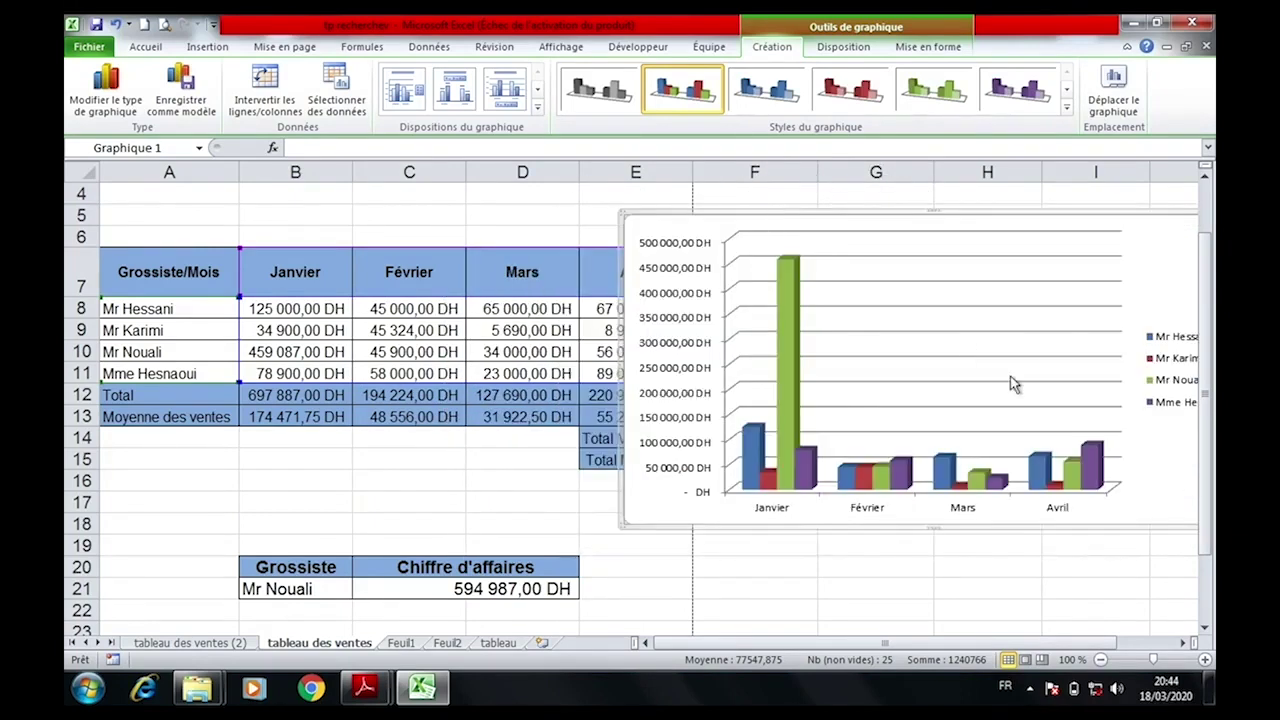
left_click_drag(943, 200, 858, 203)
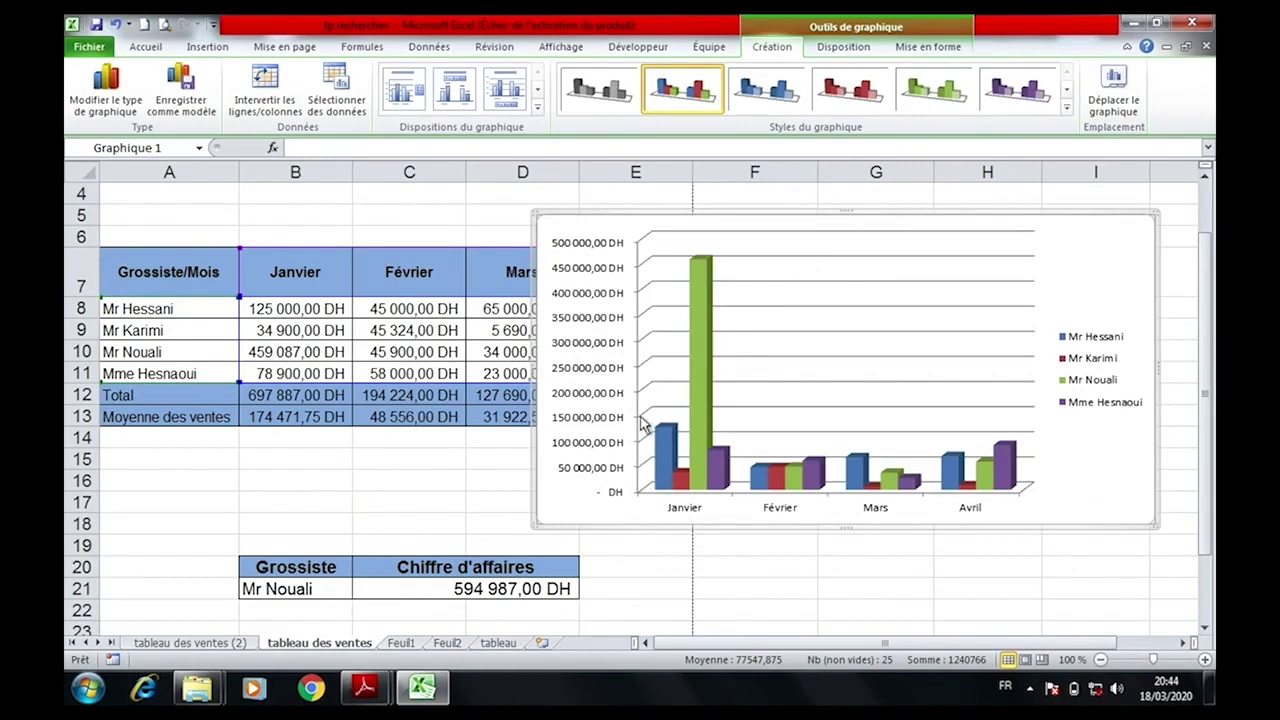
mouse_move(672, 474)
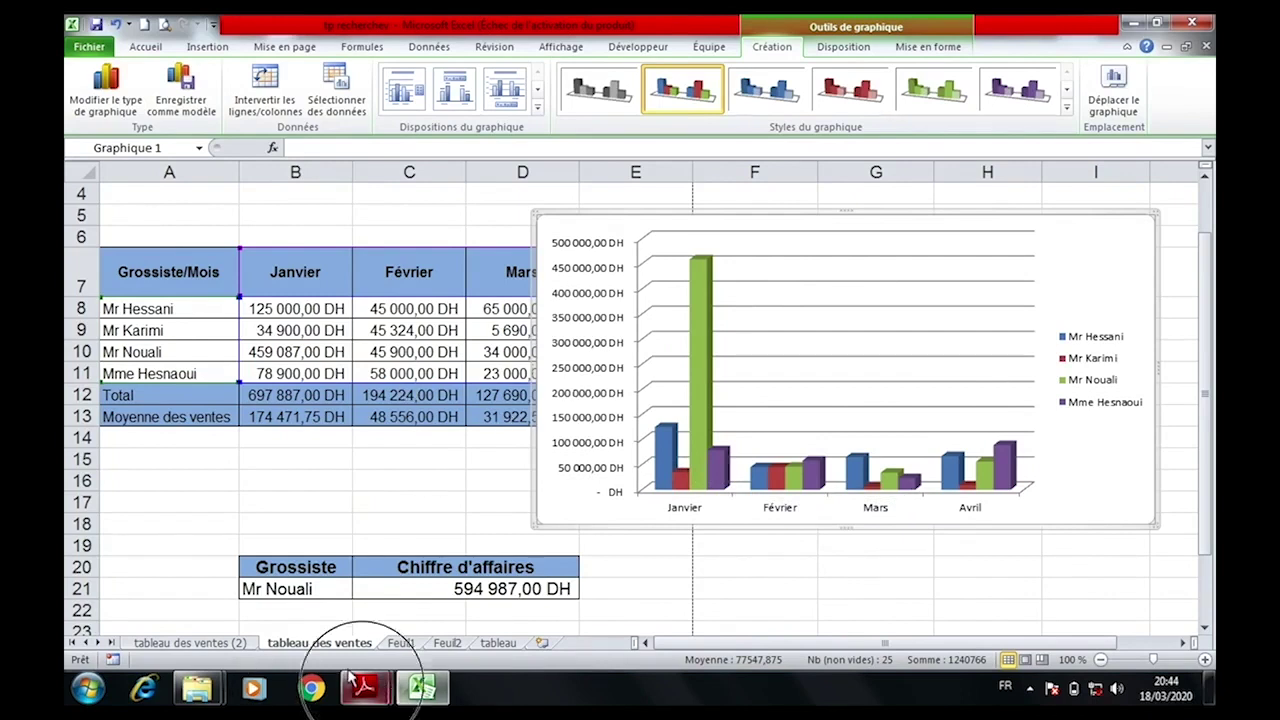
Check the header task in the exercise PDF in Adobe Reader and add the centre page header "Etat Grossiste" in Excel.
mouse_move(363, 688)
left_click(445, 588)
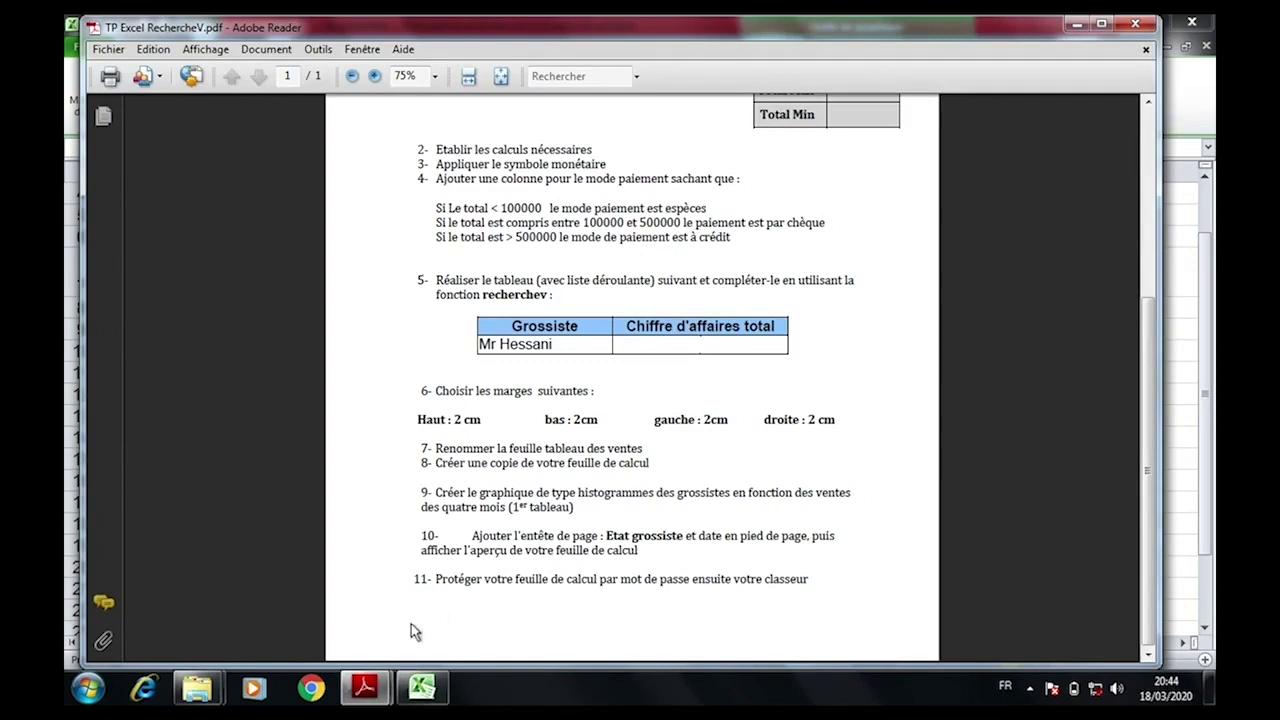
left_click(421, 688)
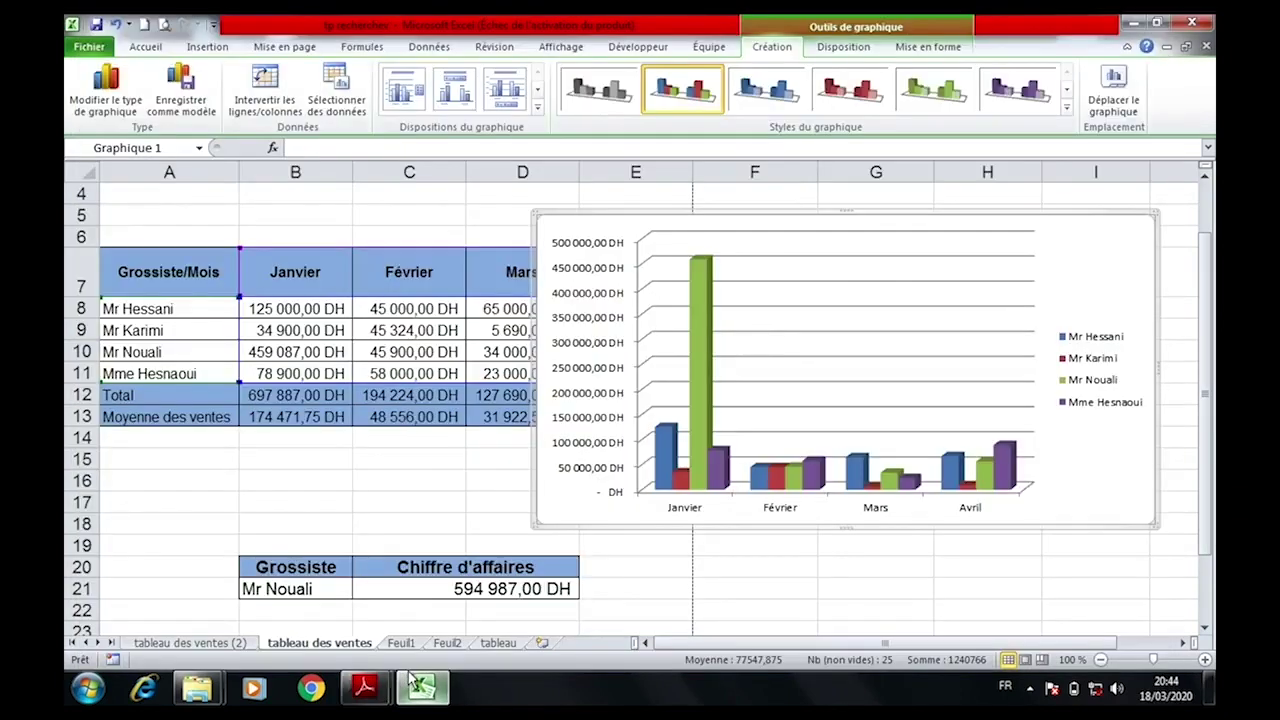
left_click(505, 203)
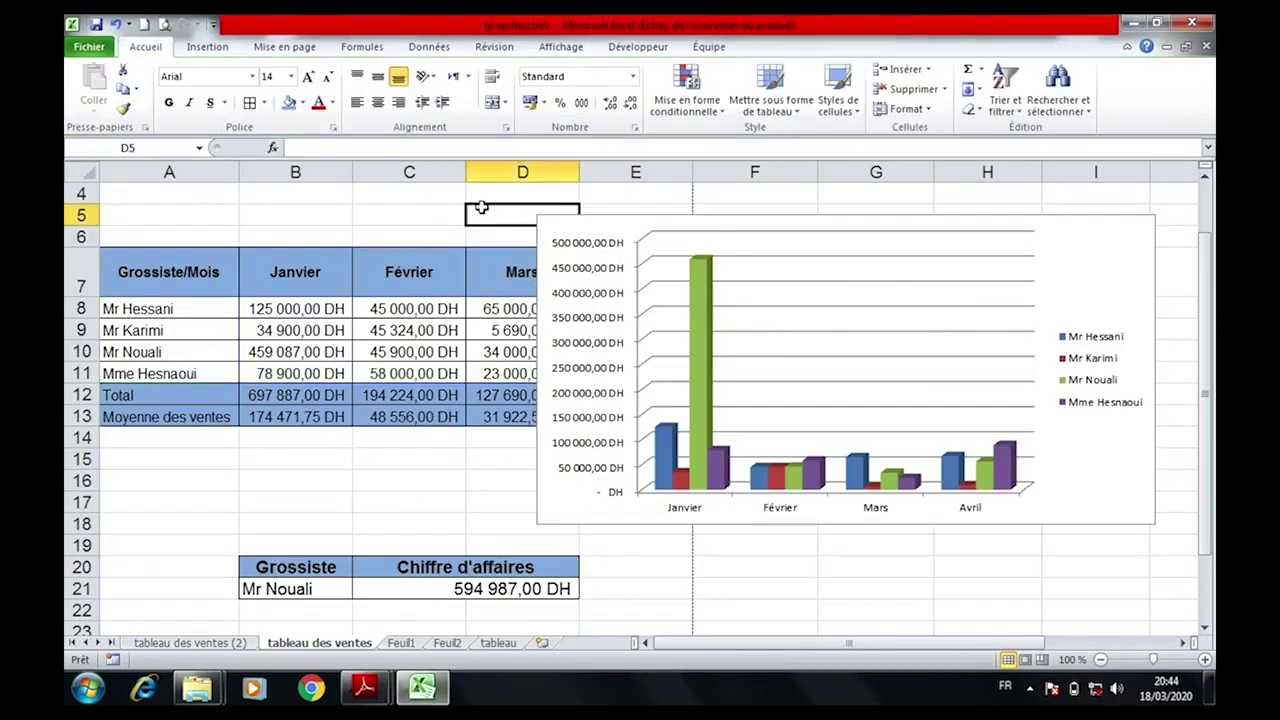
left_click(207, 47)
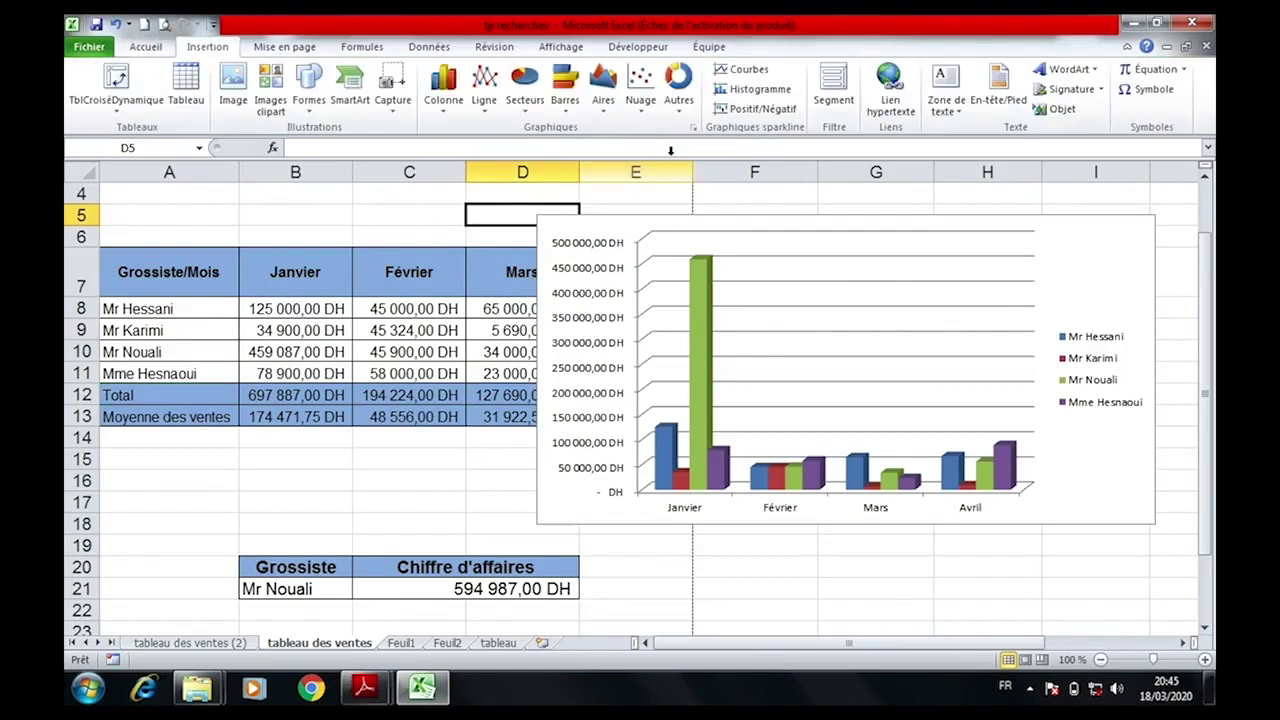
left_click(995, 92)
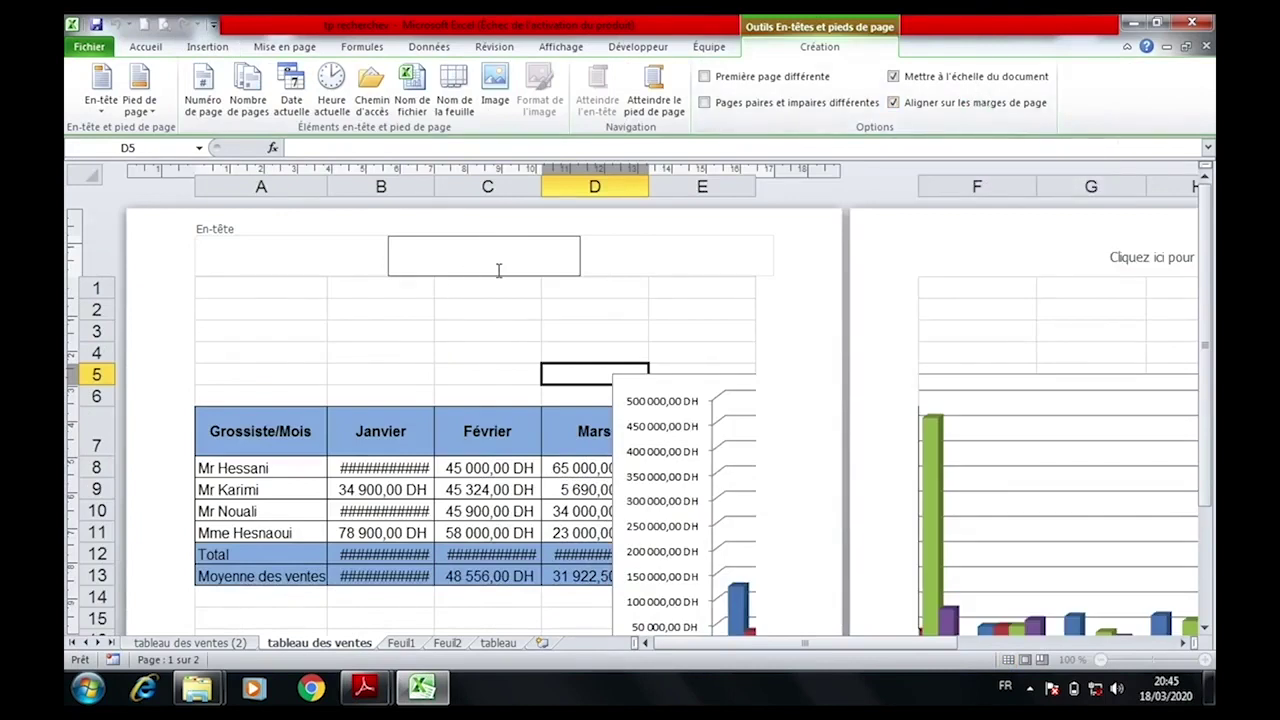
type("Etat Grossiste")
left_click(470, 280)
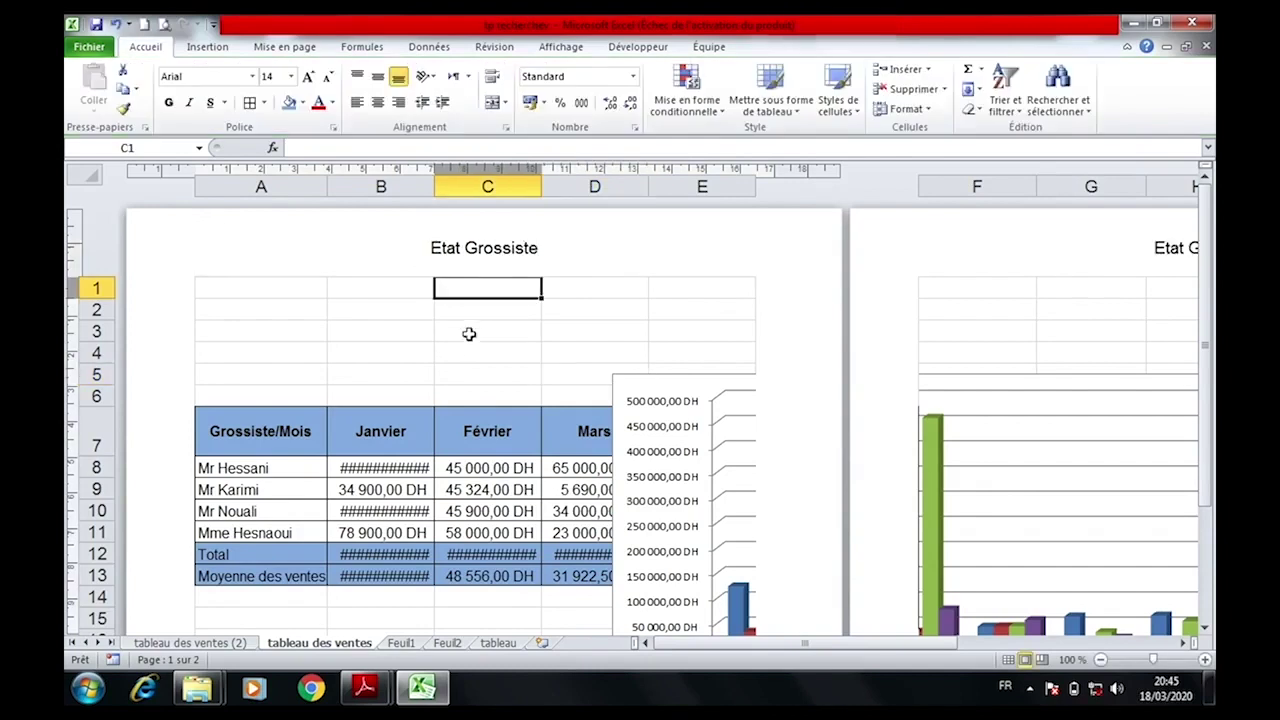
scroll(469, 340, "down", 5)
scroll(469, 348, "down", 4)
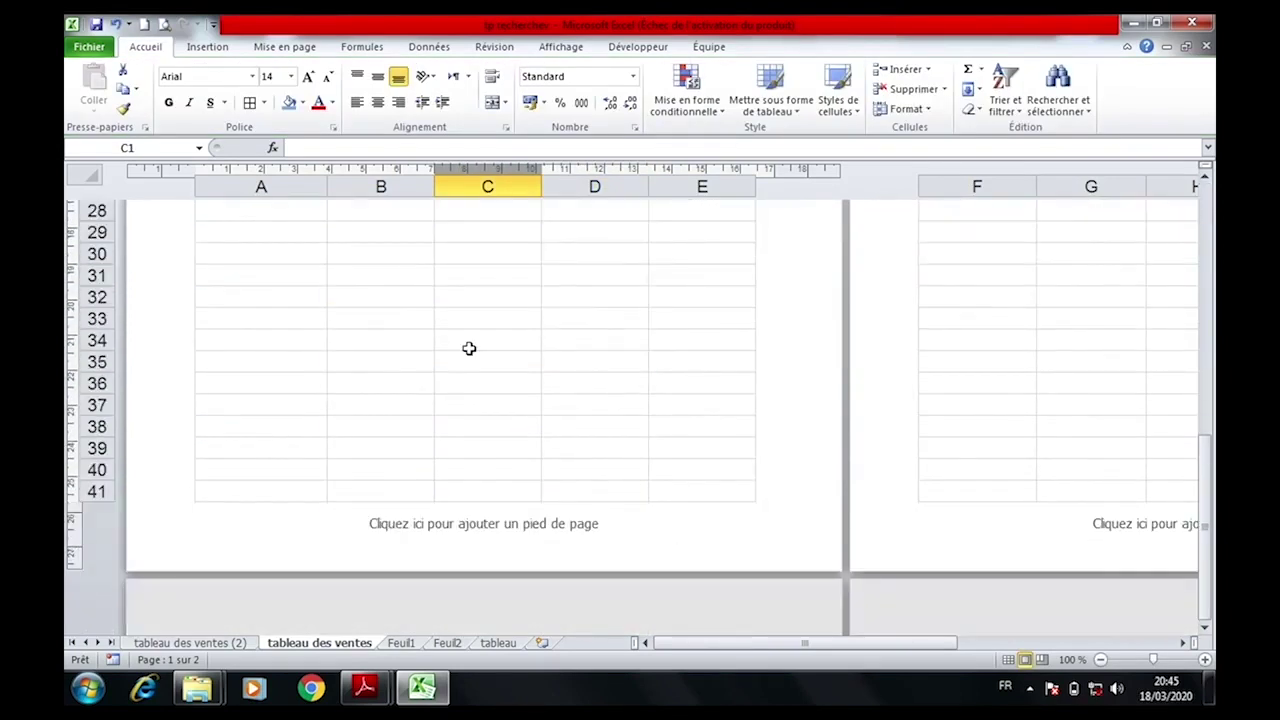
left_click(512, 527)
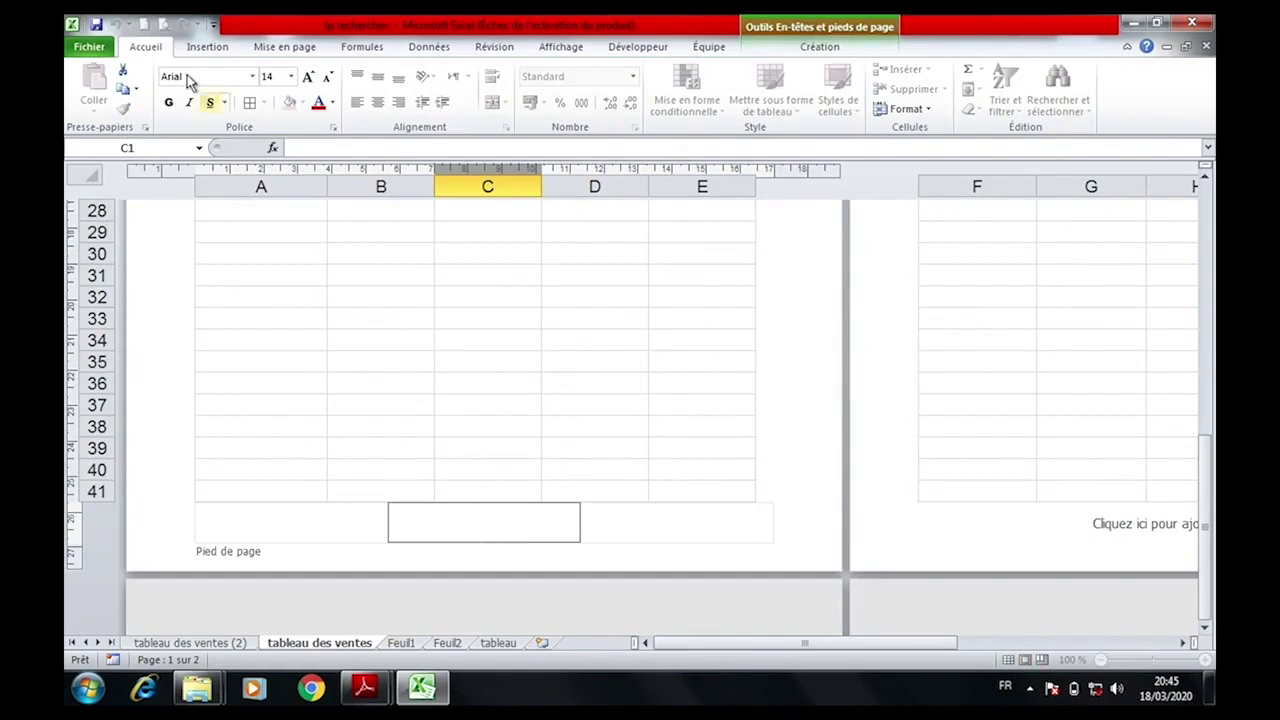
left_click(207, 42)
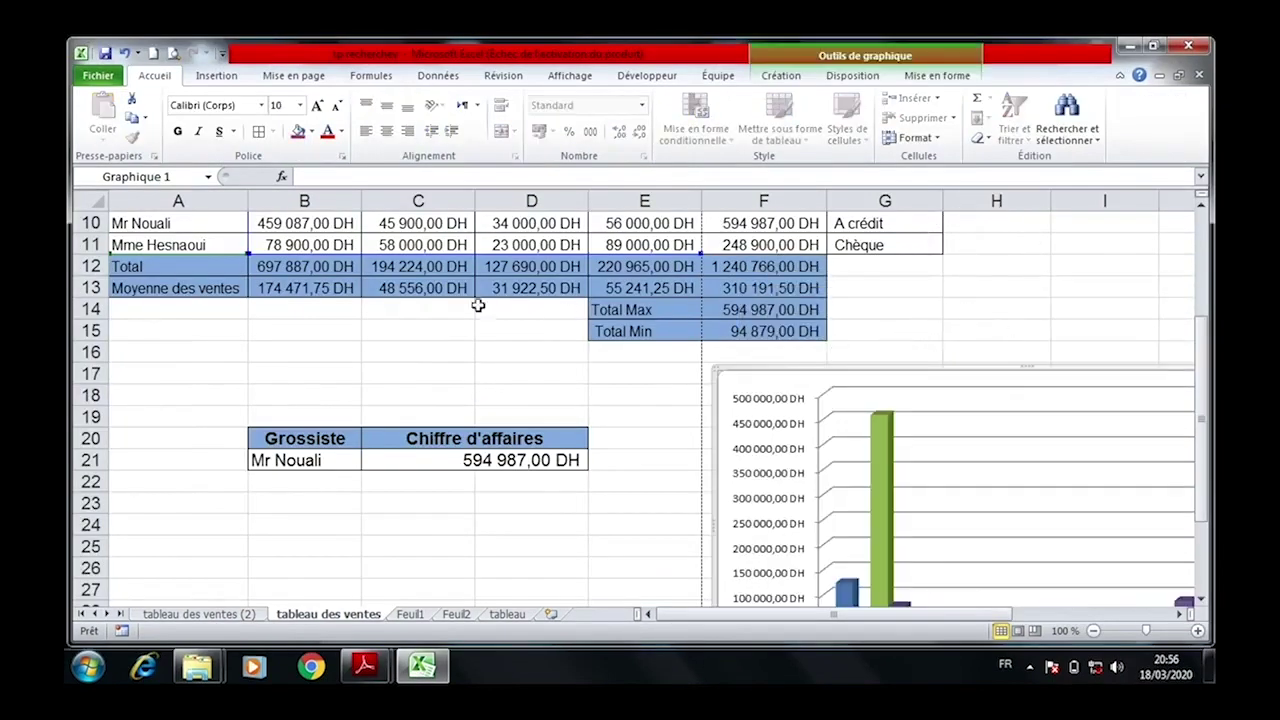
Reopen the header and footer layout and insert the current date in the centre footer of the first page.
left_click(359, 346)
left_click(215, 72)
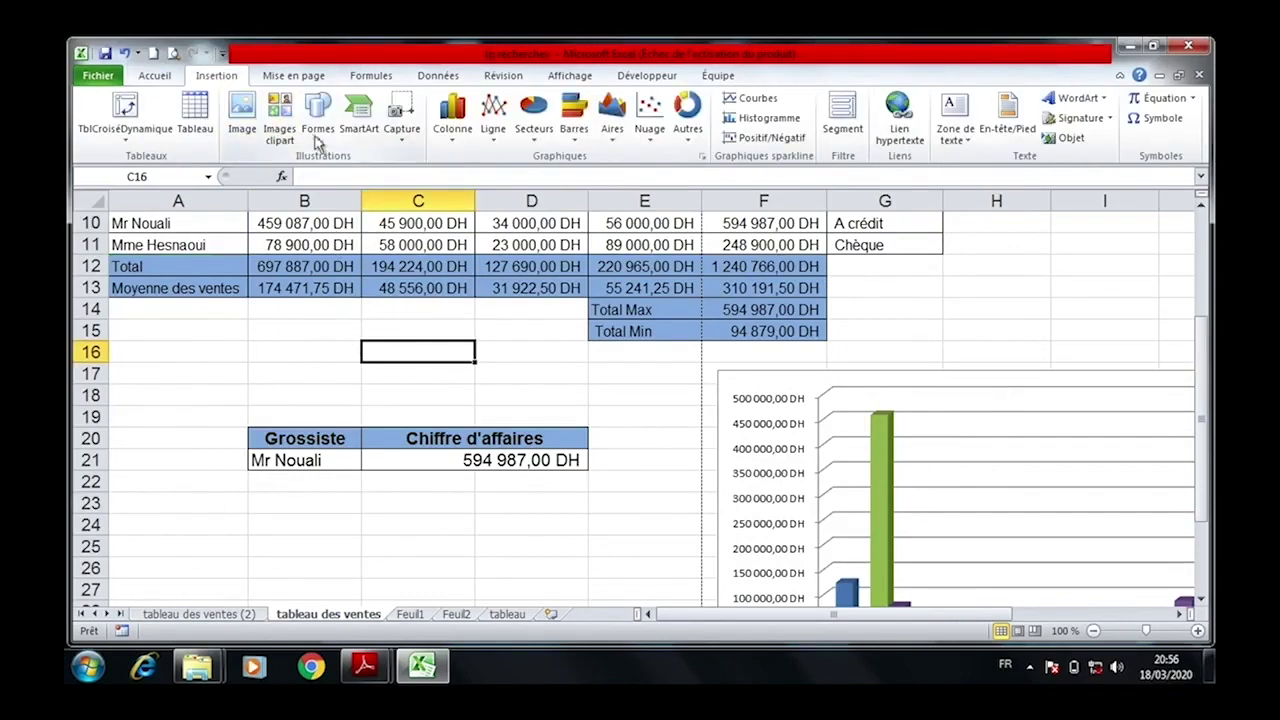
left_click(1018, 126)
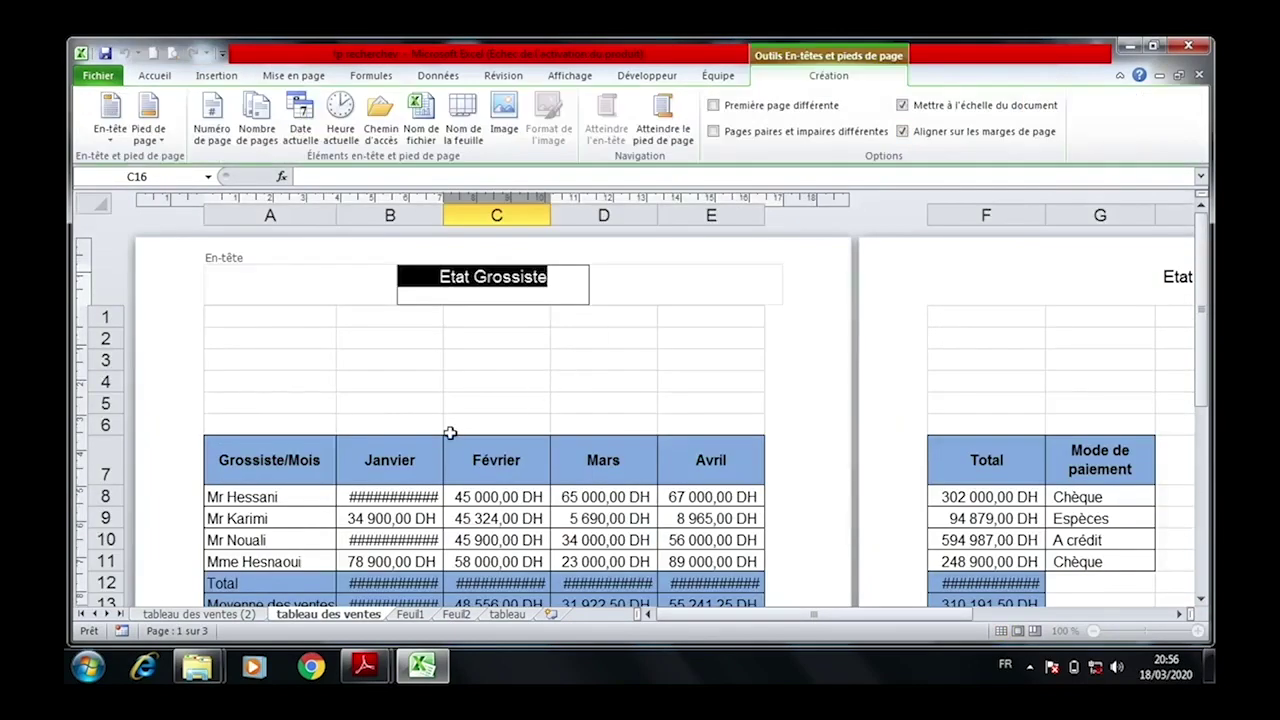
left_click(798, 421)
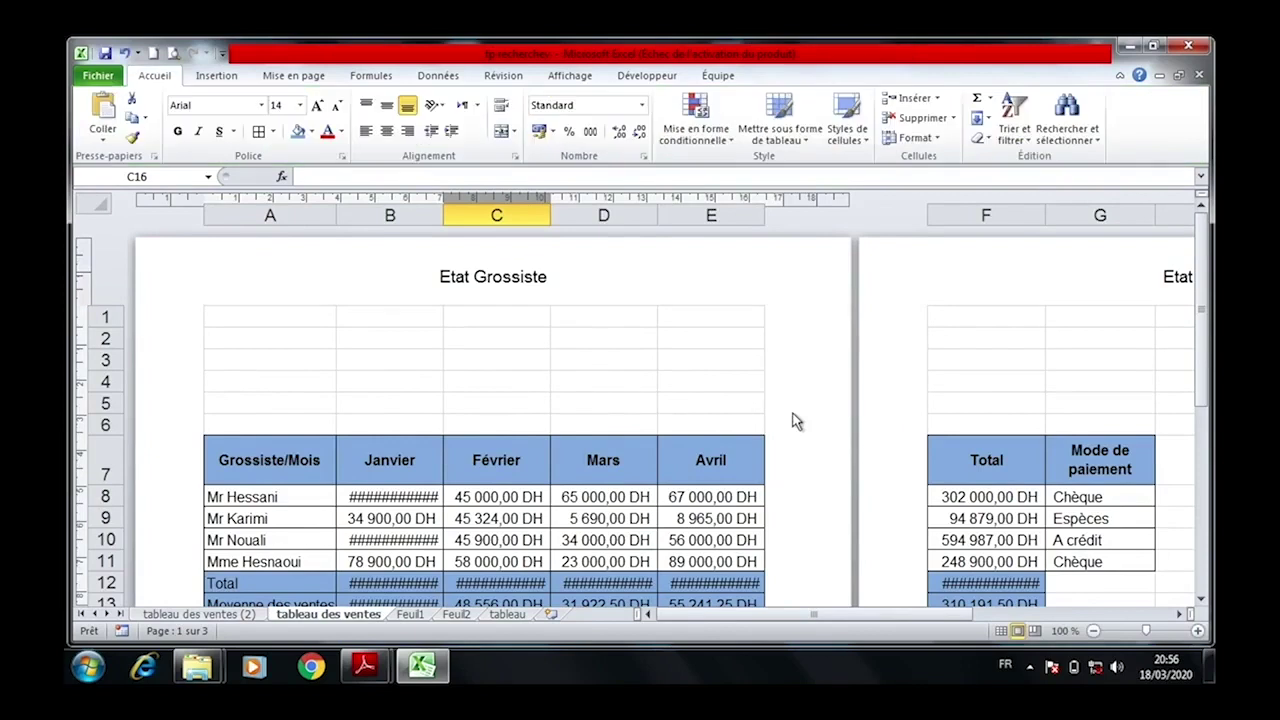
scroll(446, 543, "down", 10)
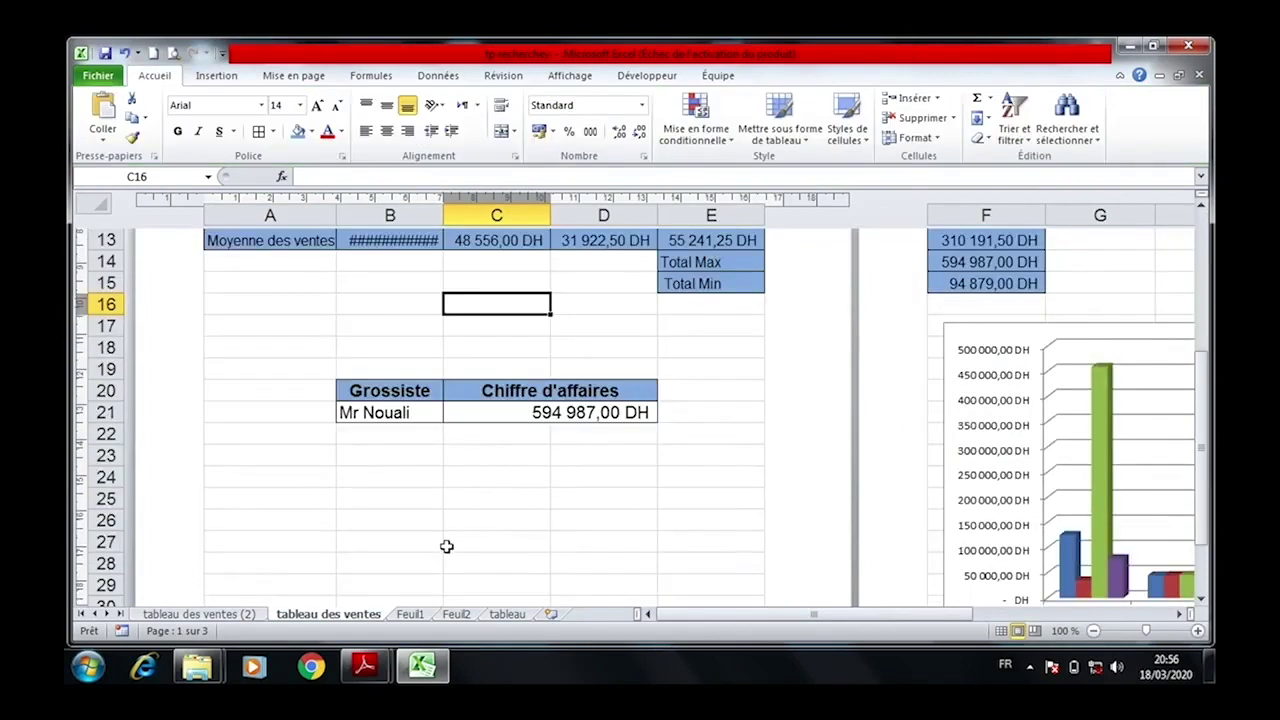
left_click(491, 430)
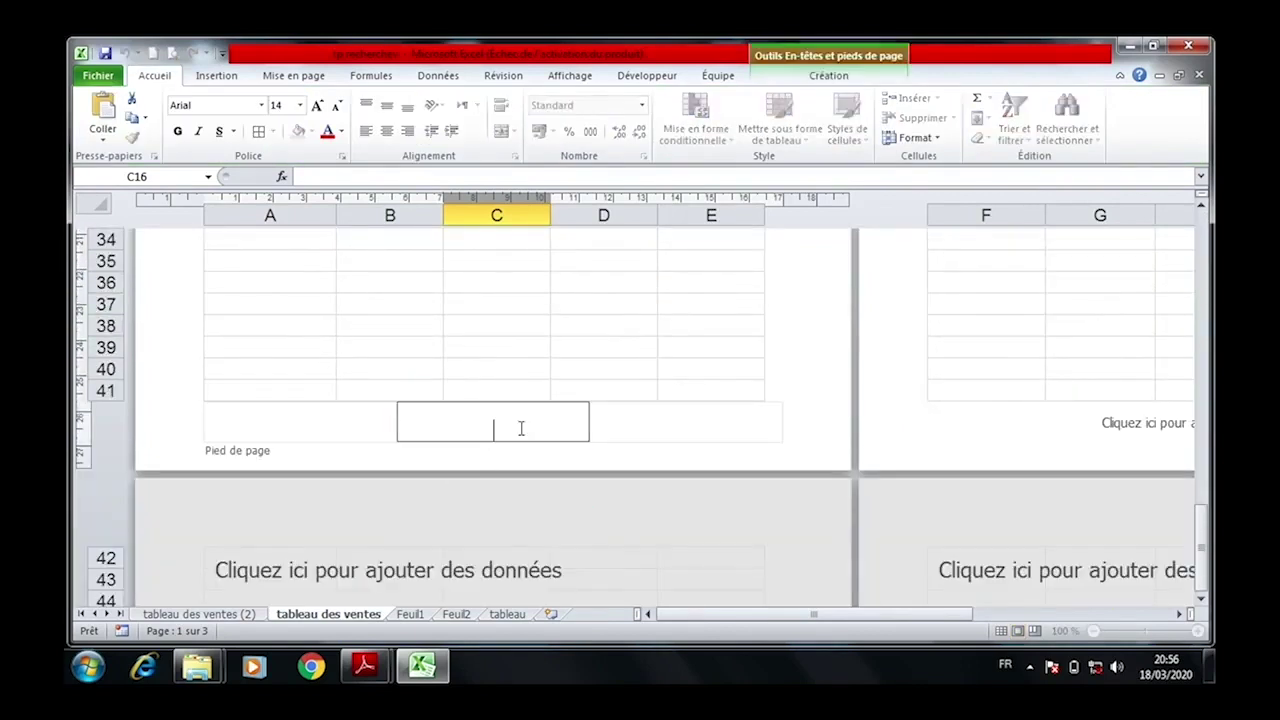
left_click(808, 60)
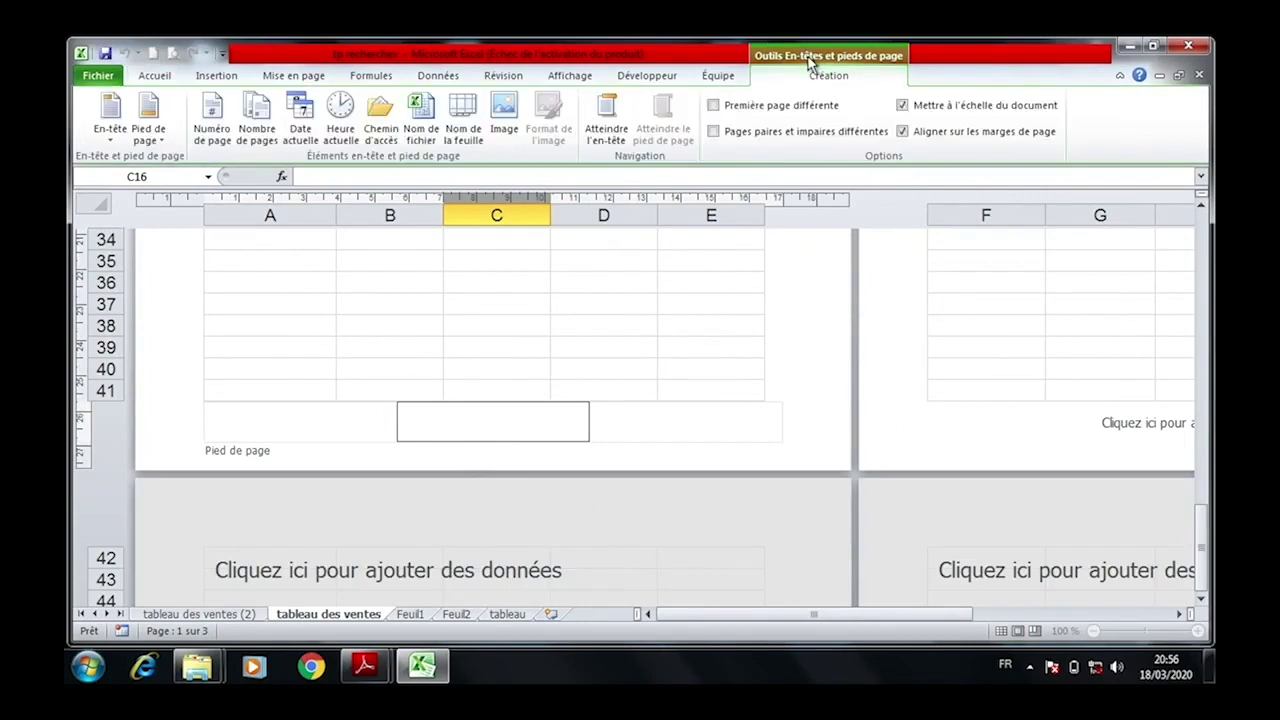
left_click(296, 130)
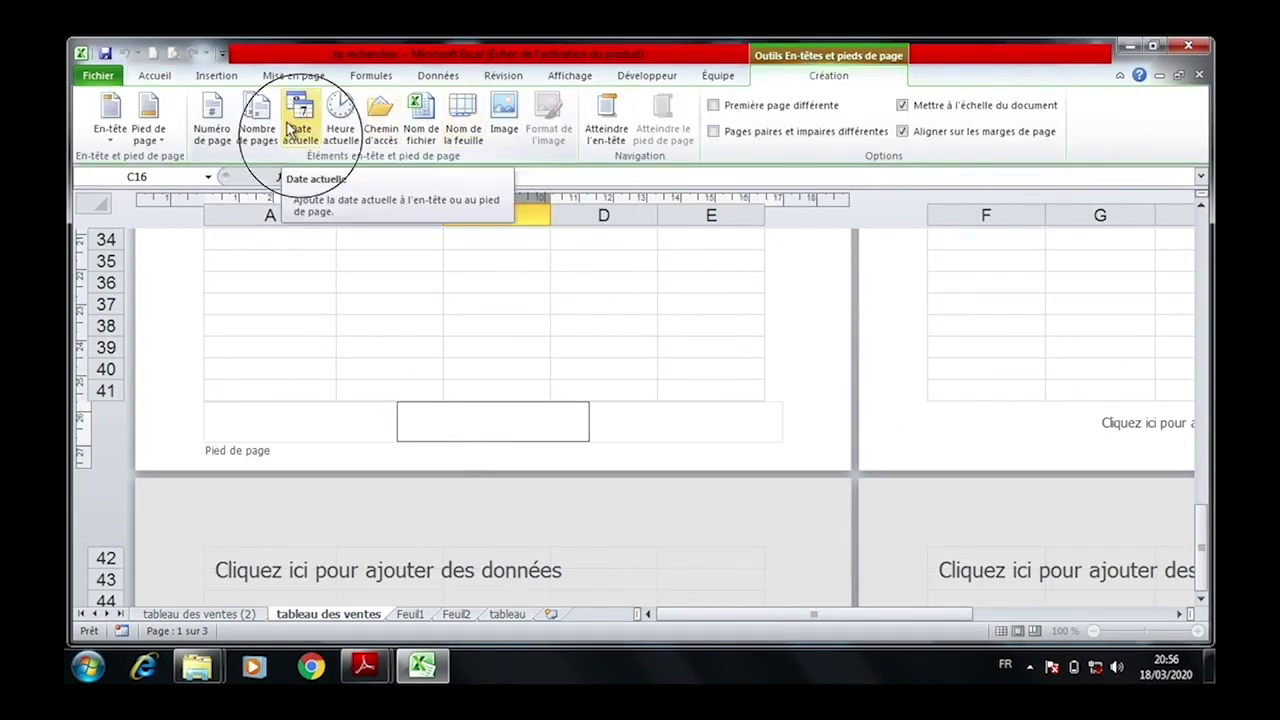
left_click(511, 350)
View the sheet's print preview, check the protection task in TP Excel RechercheV.pdf in Adobe Reader and return to the worksheet in Excel.
scroll(726, 367, "up", 4)
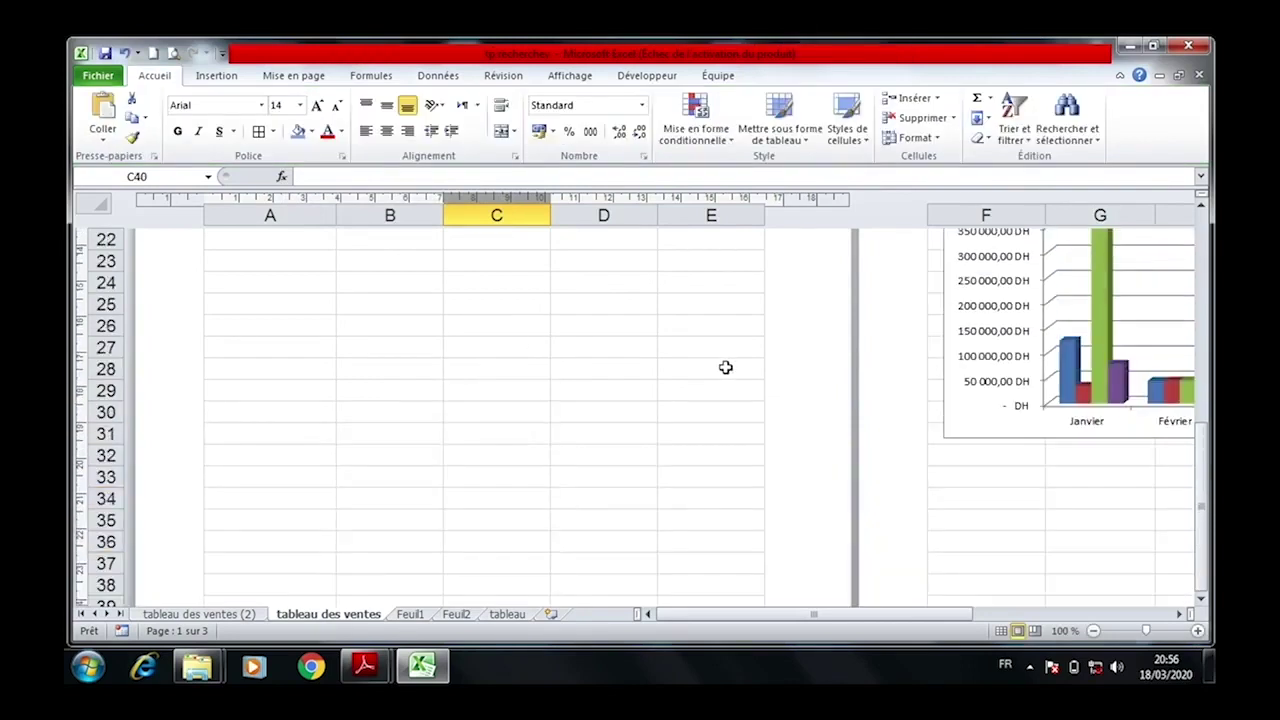
left_click(172, 52)
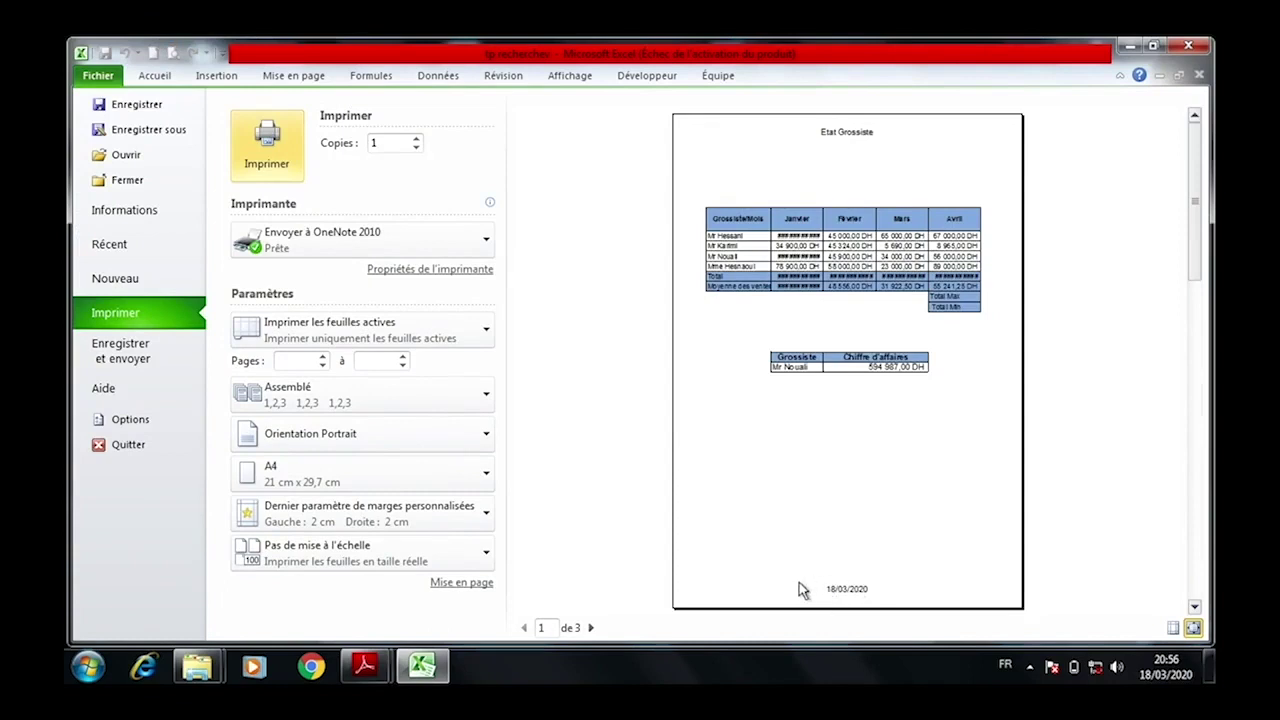
mouse_move(364, 666)
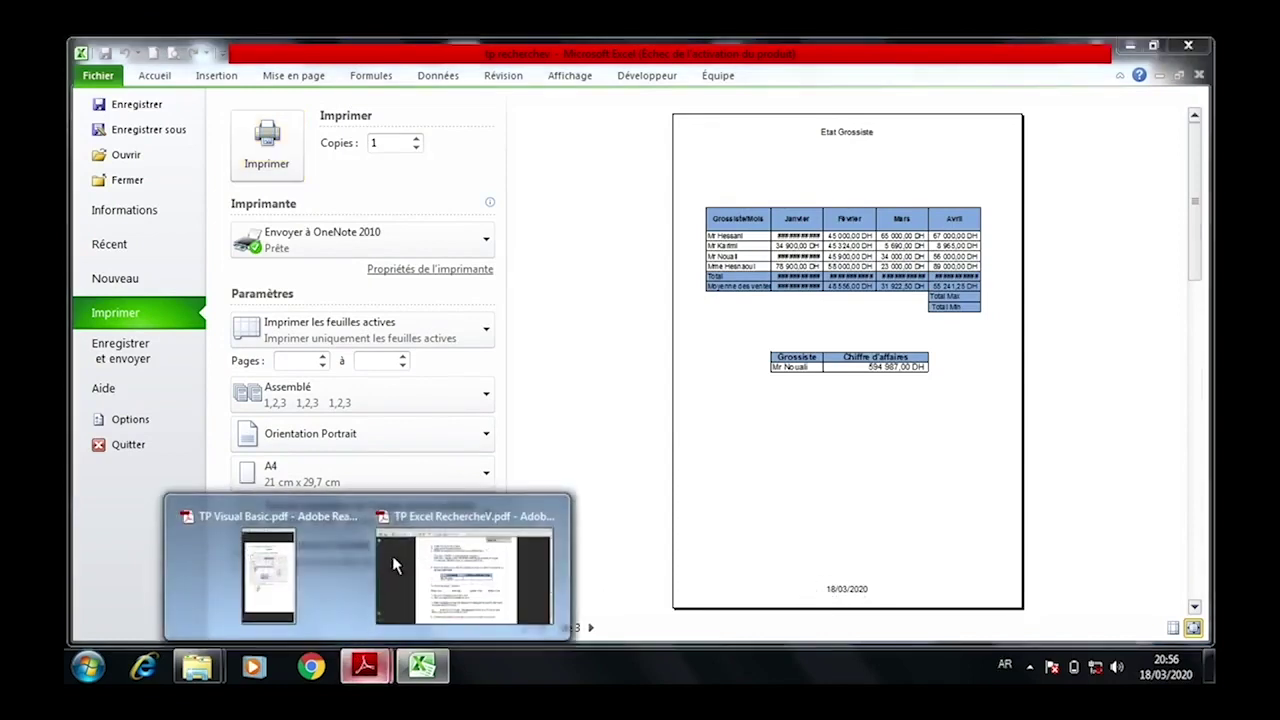
left_click(480, 575)
scroll(490, 449, "down", 1)
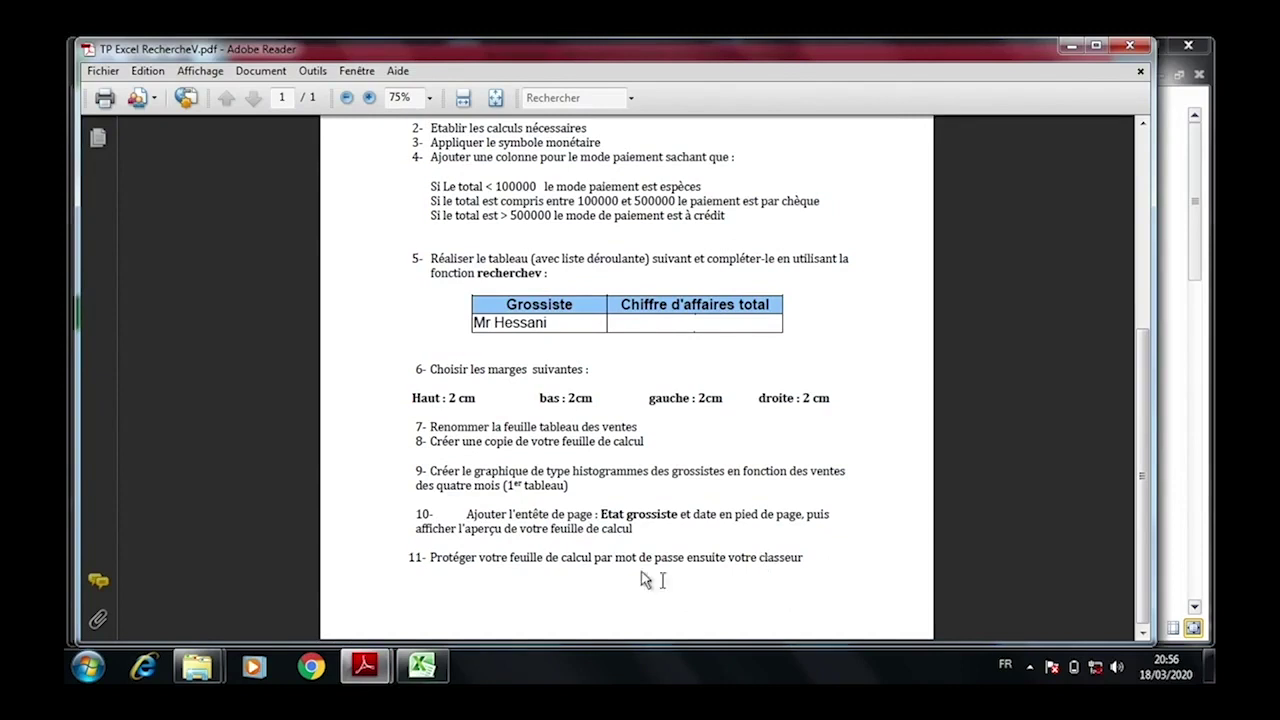
left_click(424, 666)
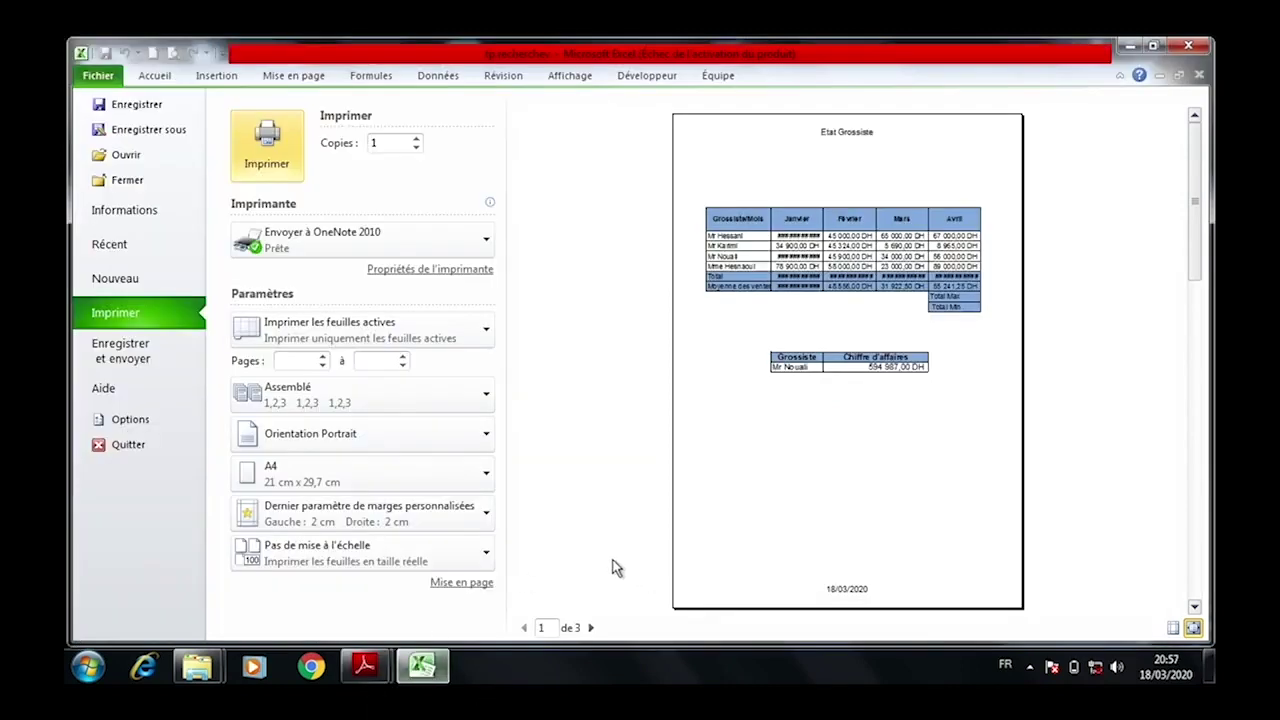
key("Escape")
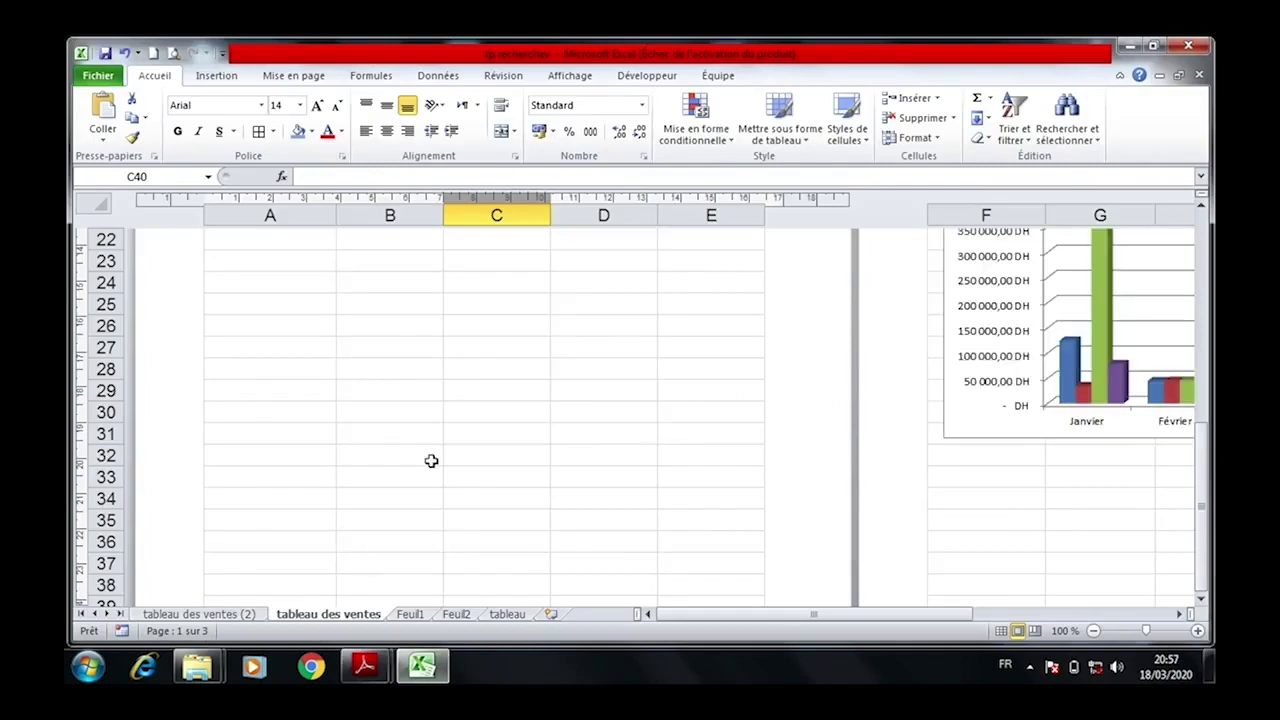
Protect the tableau des ventes sheet with a password, allowing only the selection of locked and unlocked cells, and confirm the password.
scroll(431, 461, "up", 5)
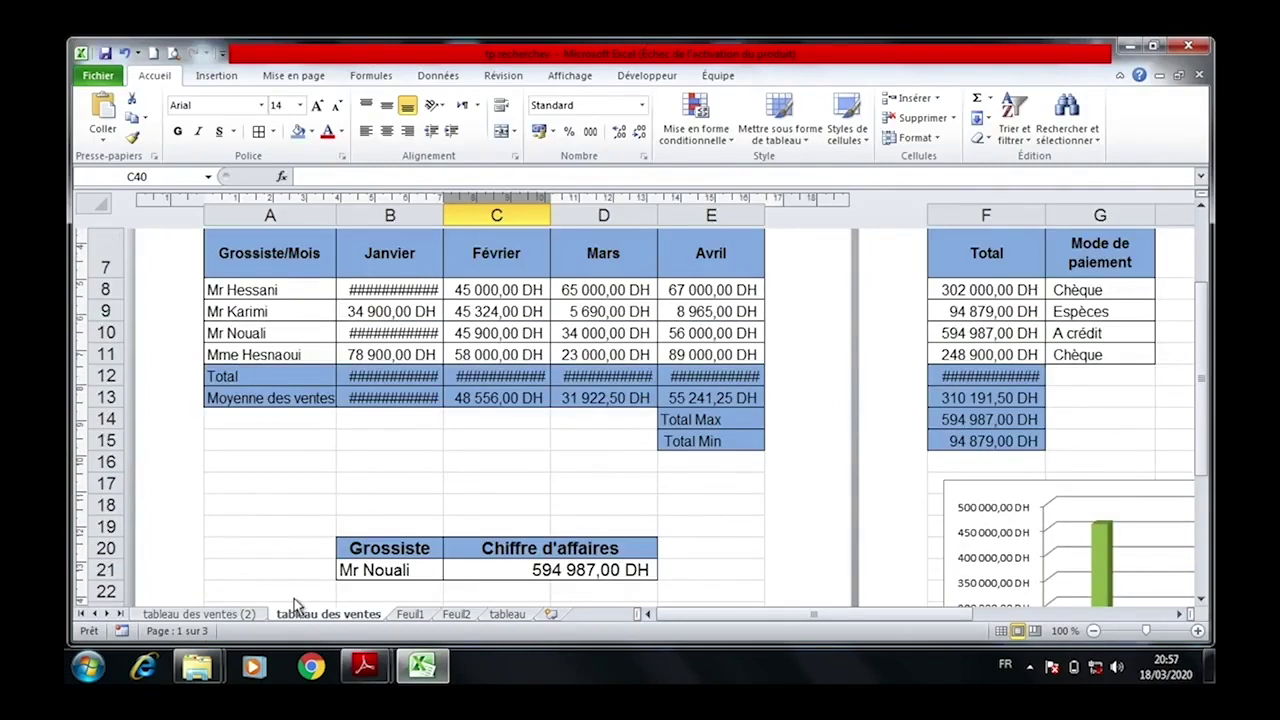
right_click(295, 602)
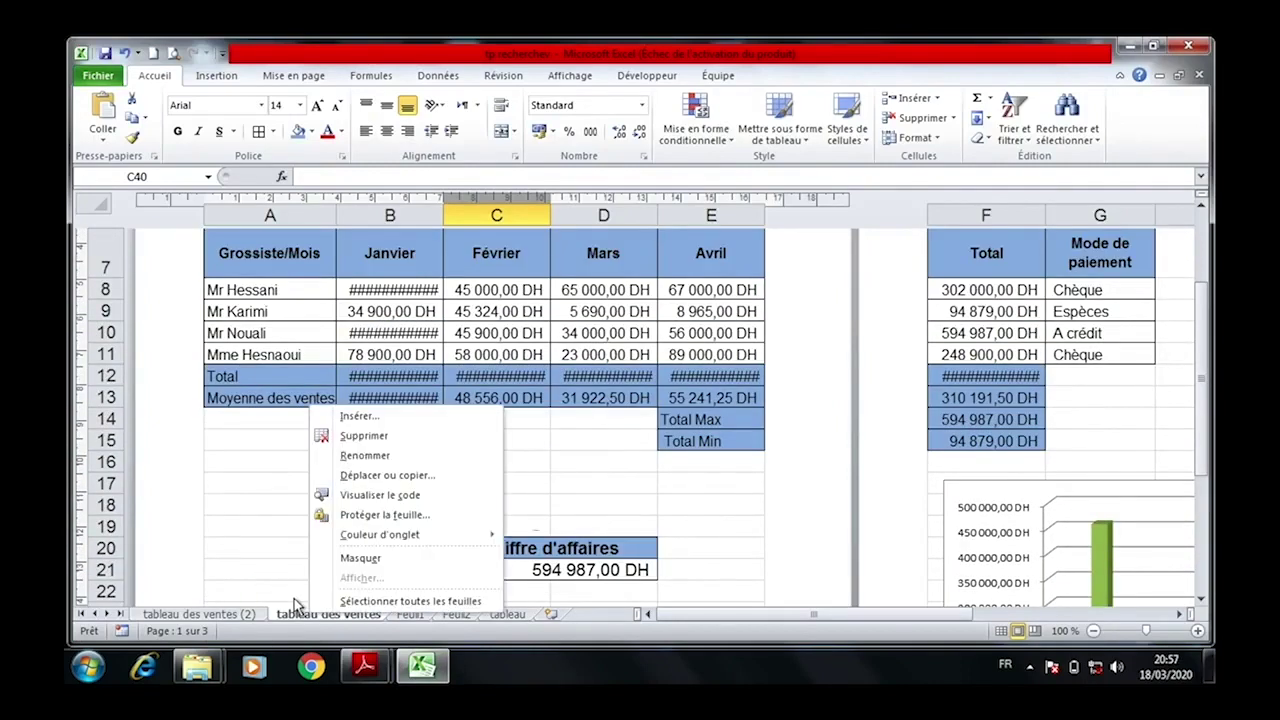
left_click(389, 512)
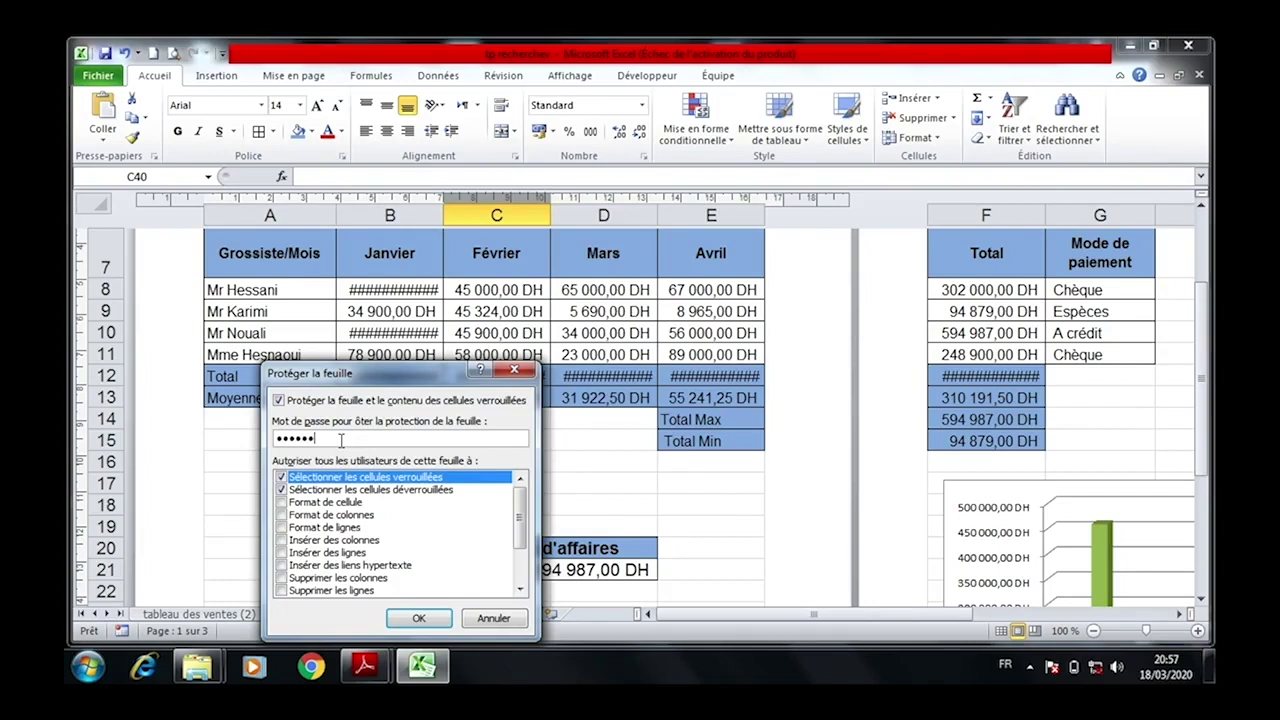
left_click(419, 618)
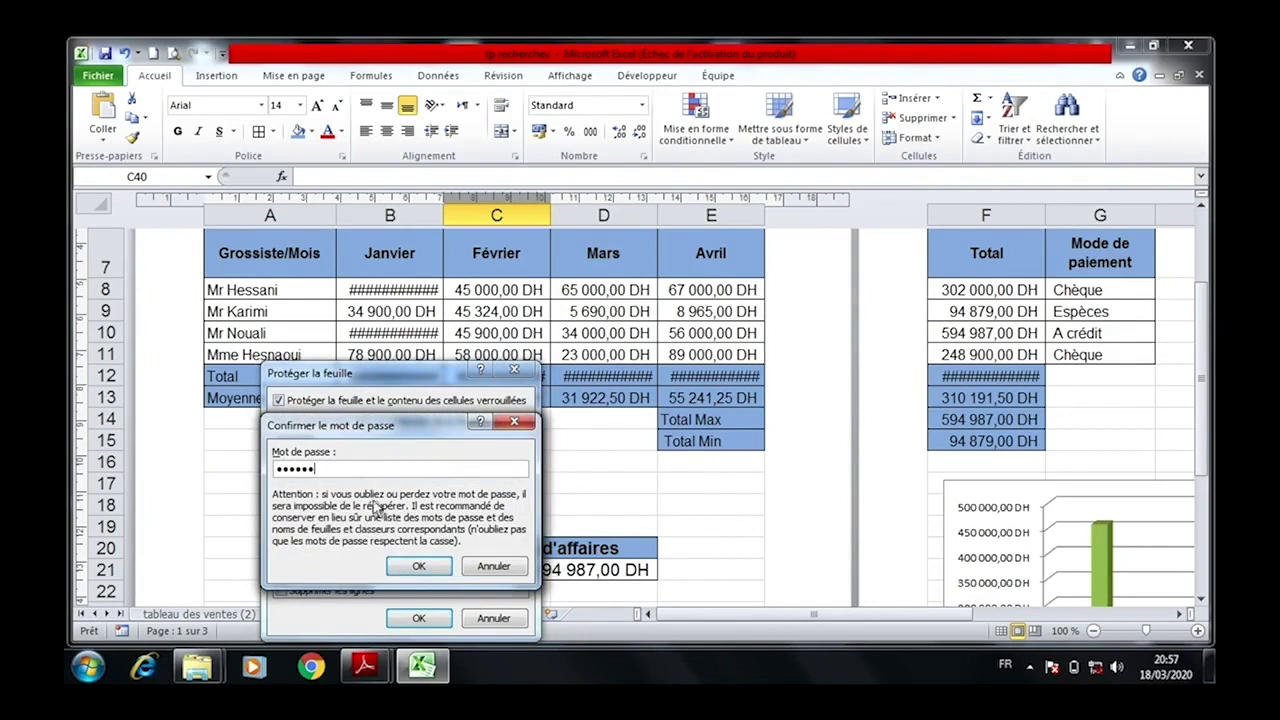
left_click(419, 566)
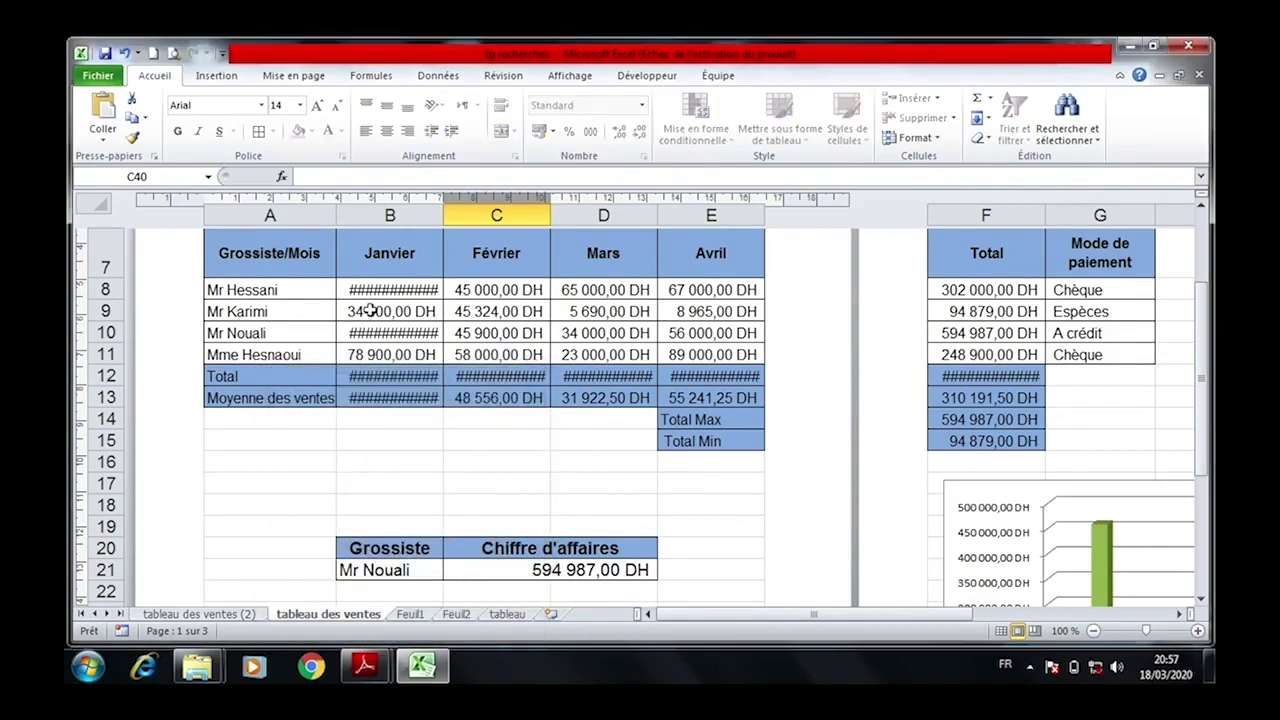
Encrypt the workbook with an opening password, confirm the password and return to the worksheet.
left_click(98, 66)
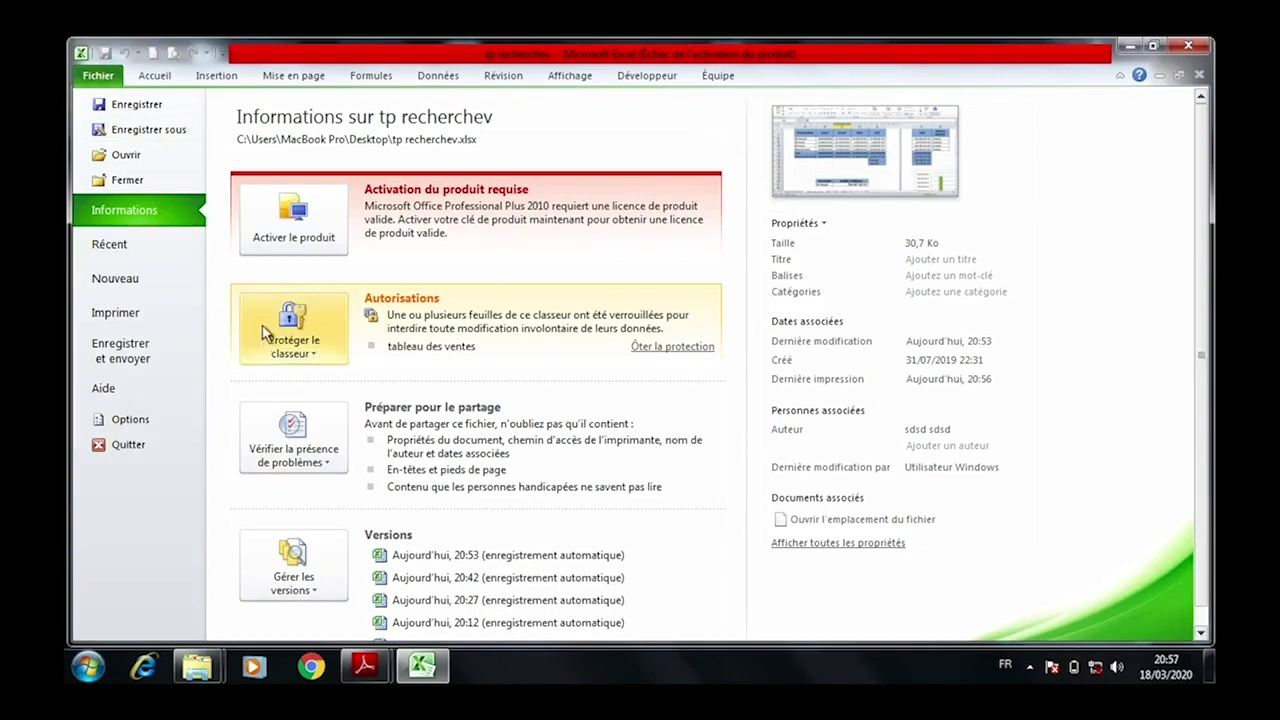
left_click(270, 337)
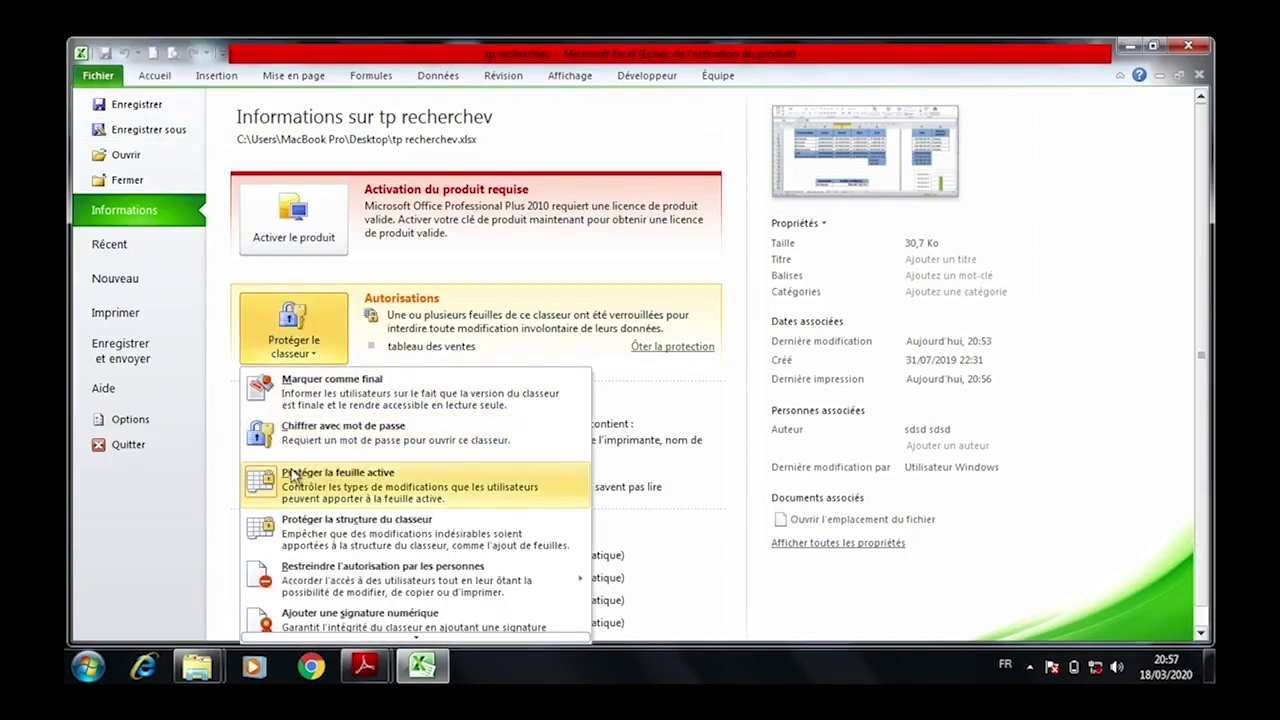
left_click(307, 430)
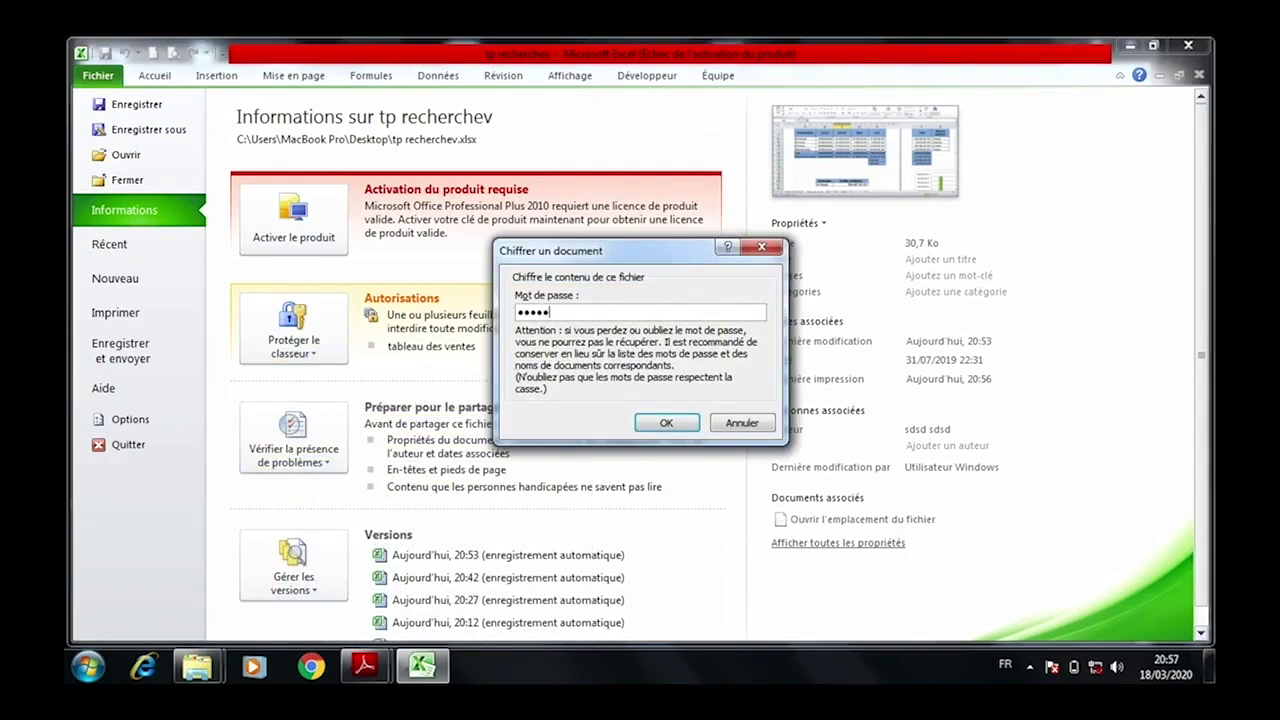
key("Return")
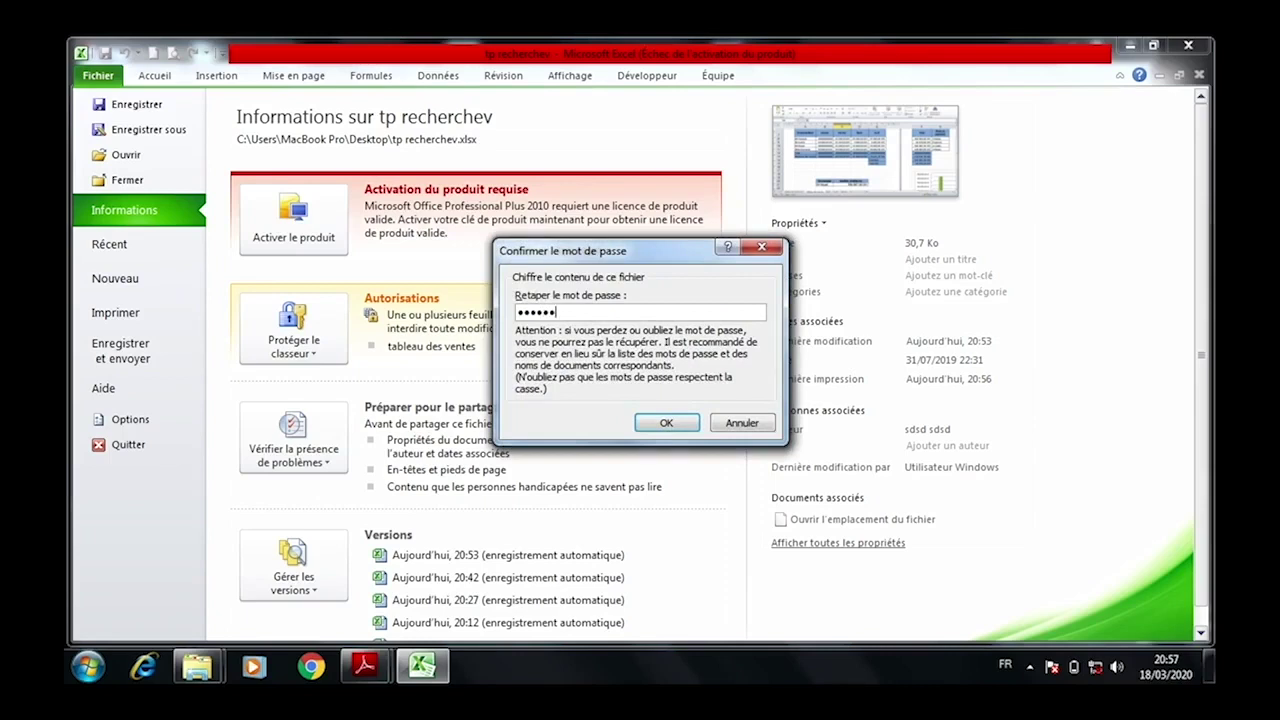
key("Return")
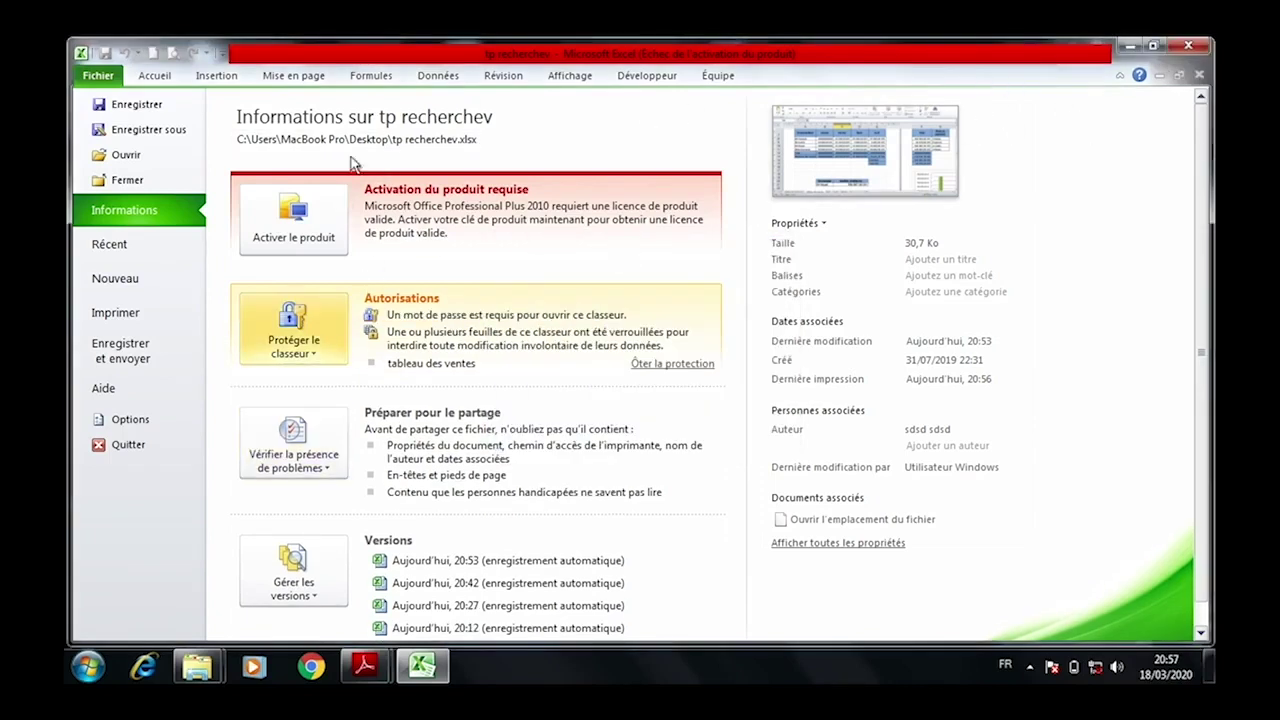
key("Escape")
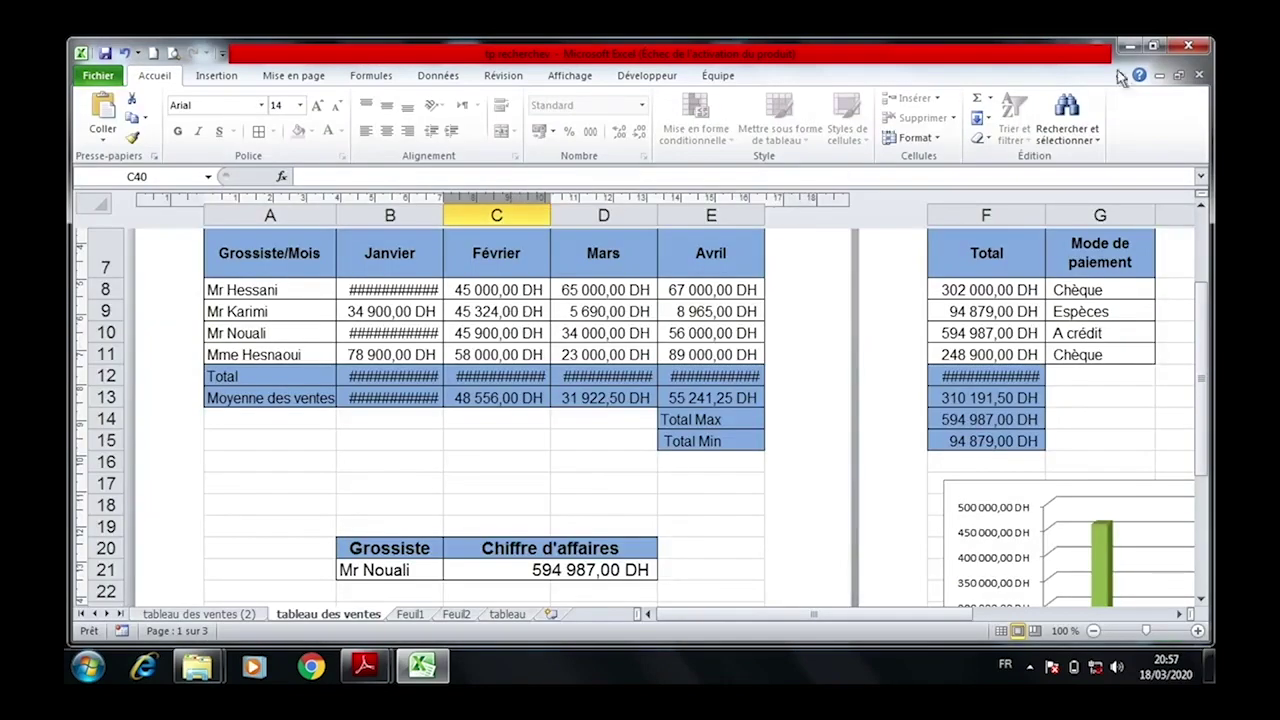
Close the workbook with its changes saved, restart Excel and reopen the recent workbook tp recherchev with its opening password.
left_click(1185, 45)
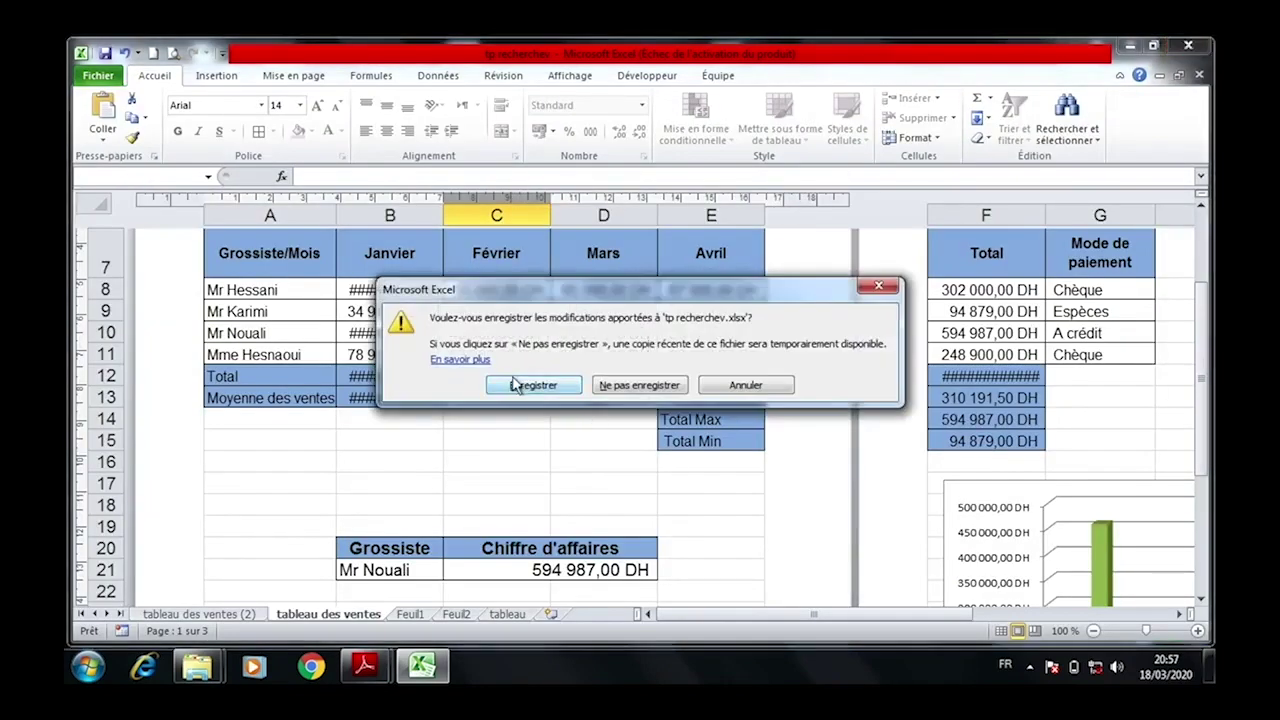
left_click(515, 378)
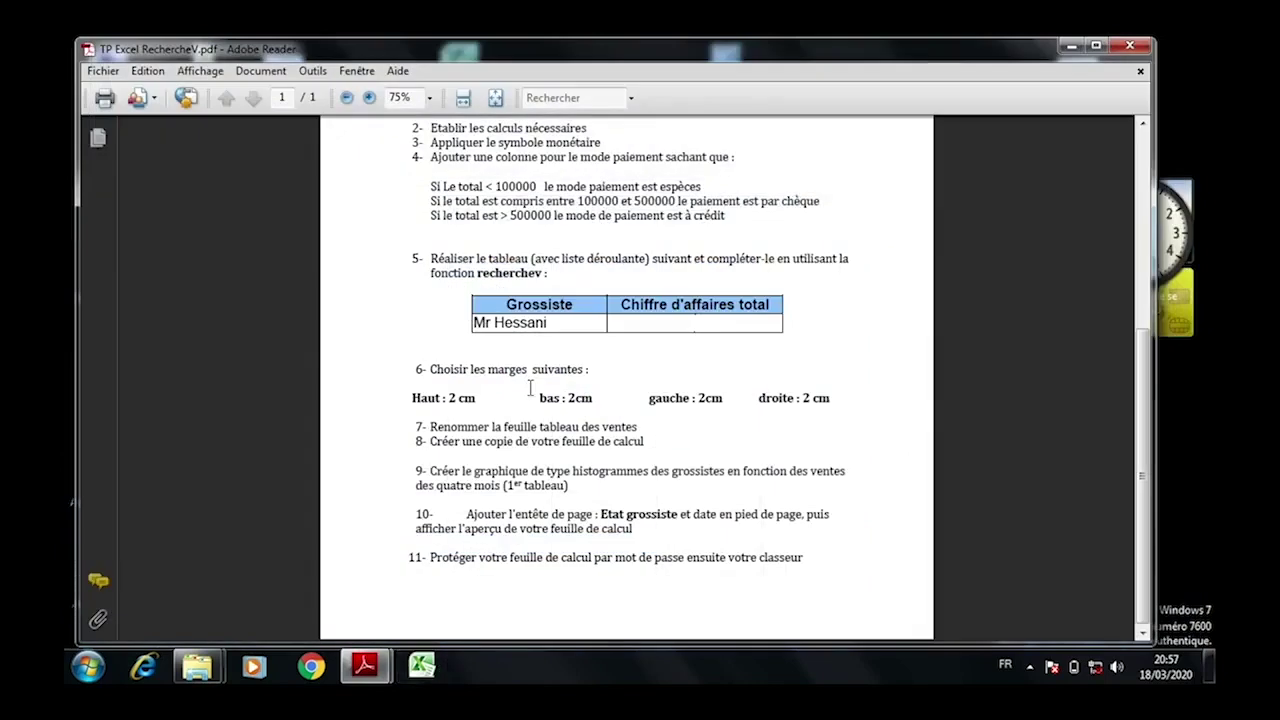
left_click(421, 665)
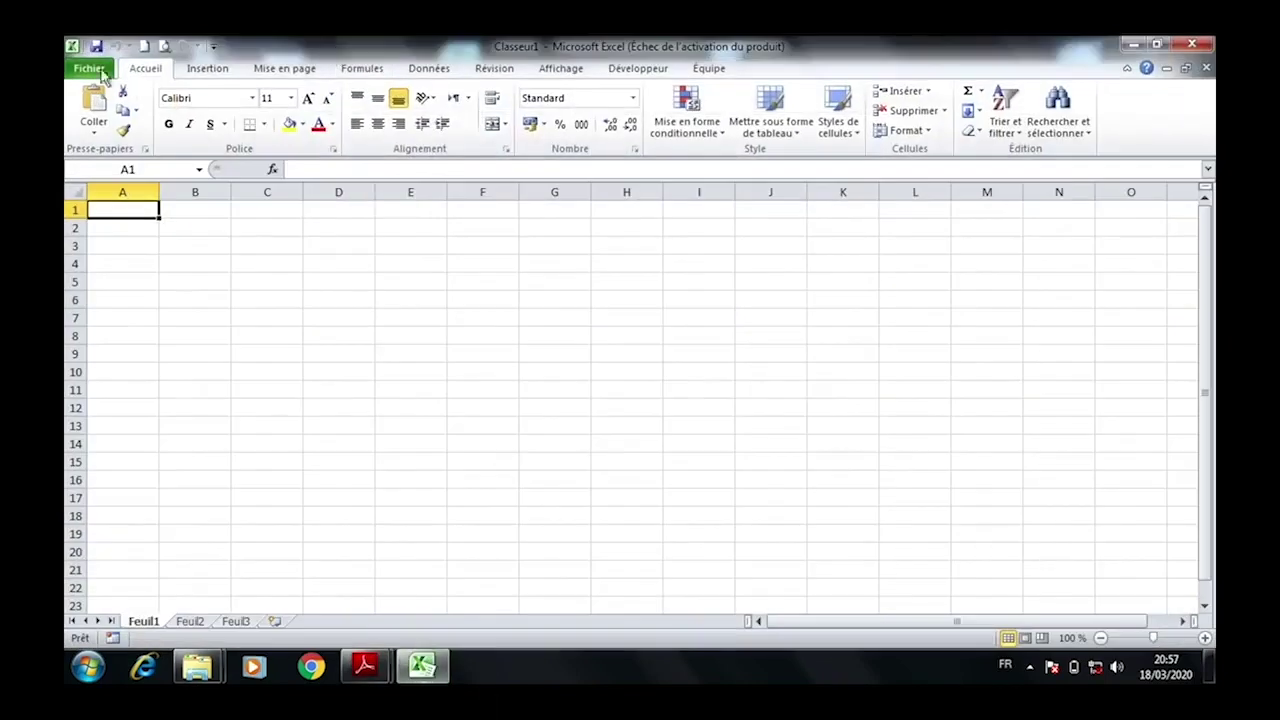
left_click(88, 67)
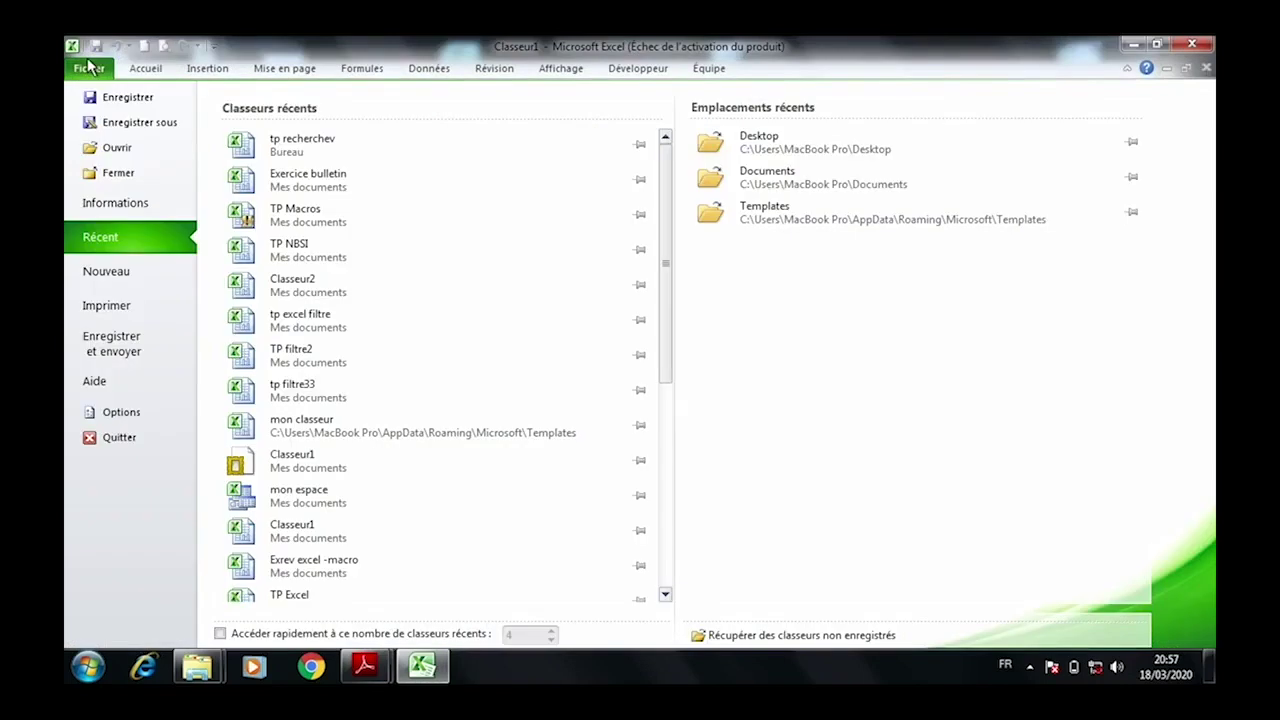
left_click(284, 138)
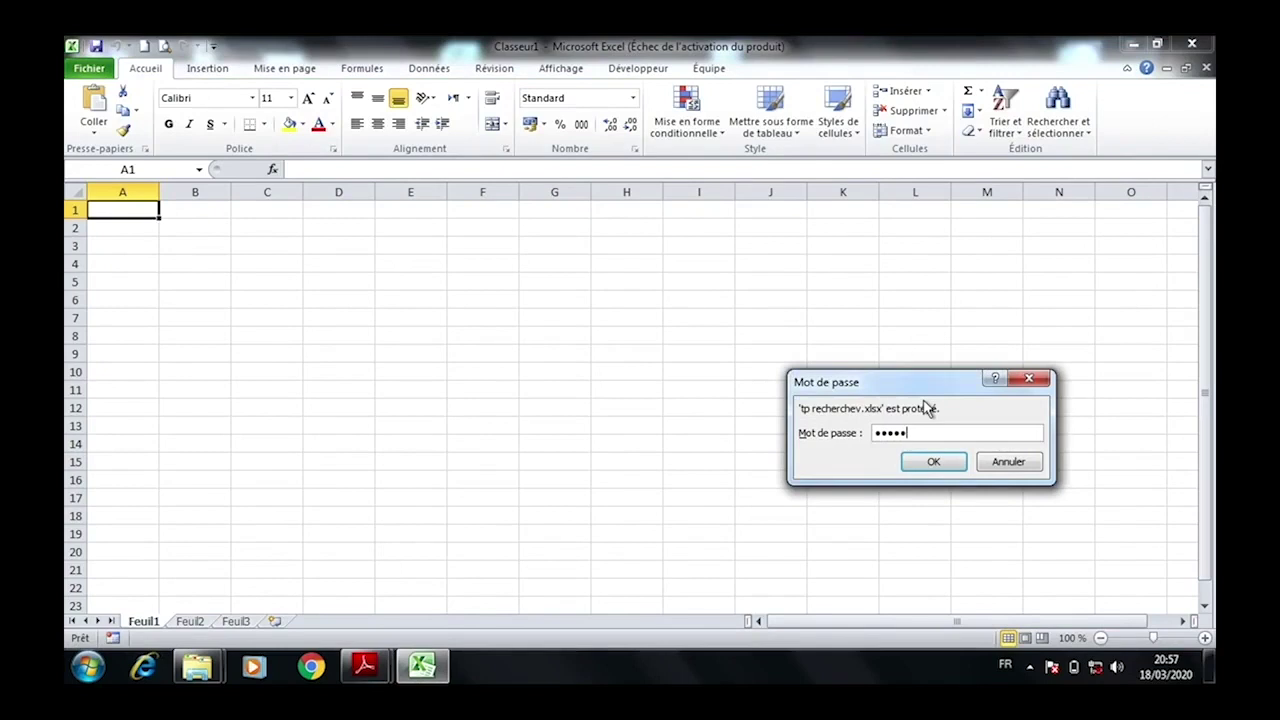
key("Return")
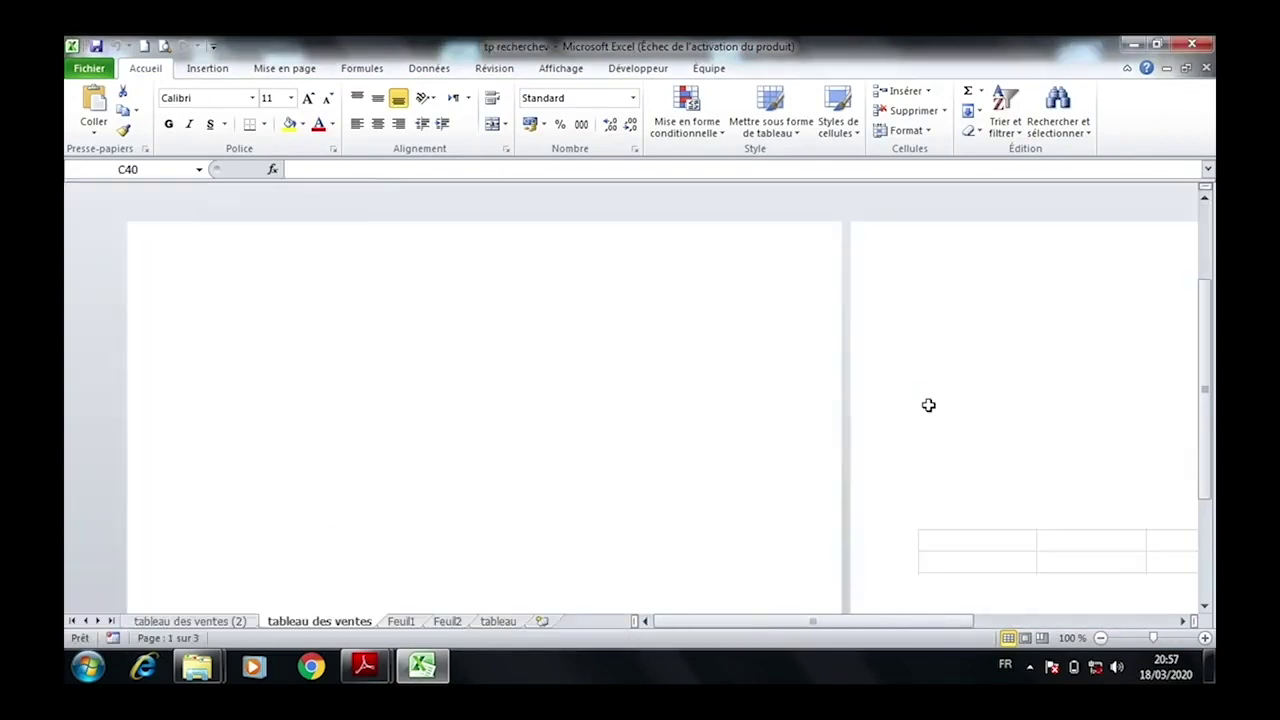
Switch the tableau des ventes sheet from Page Layout to Normal view.
left_click(826, 522)
left_click(1008, 637)
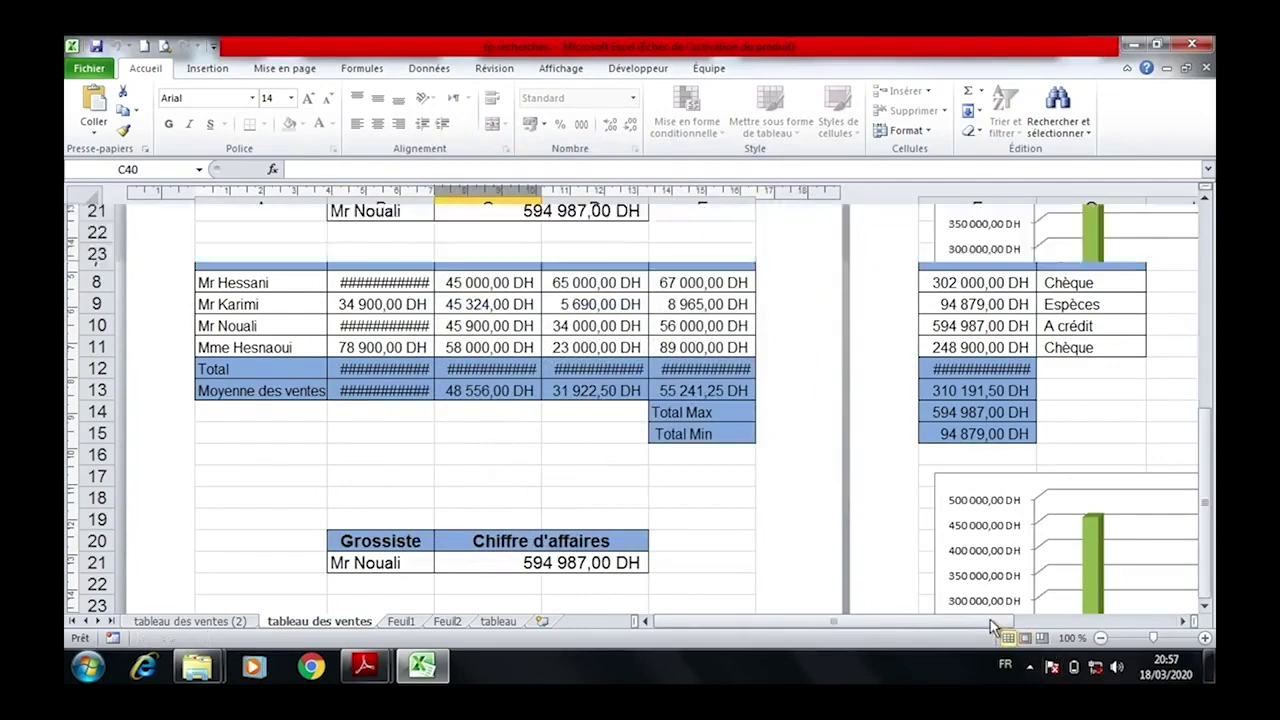